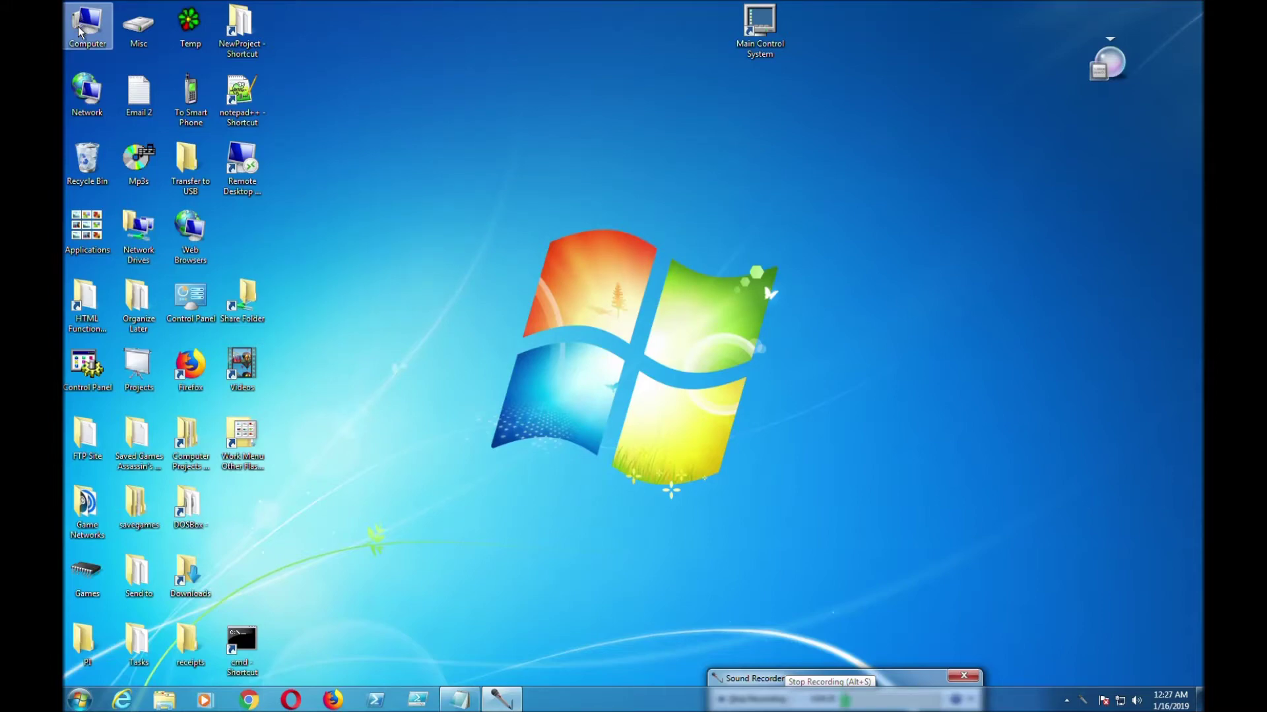
# Step: Open the C:\Users\H folder from Computer, with its window moved clear of the desktop icons
pyautogui.doubleClick(79, 31)
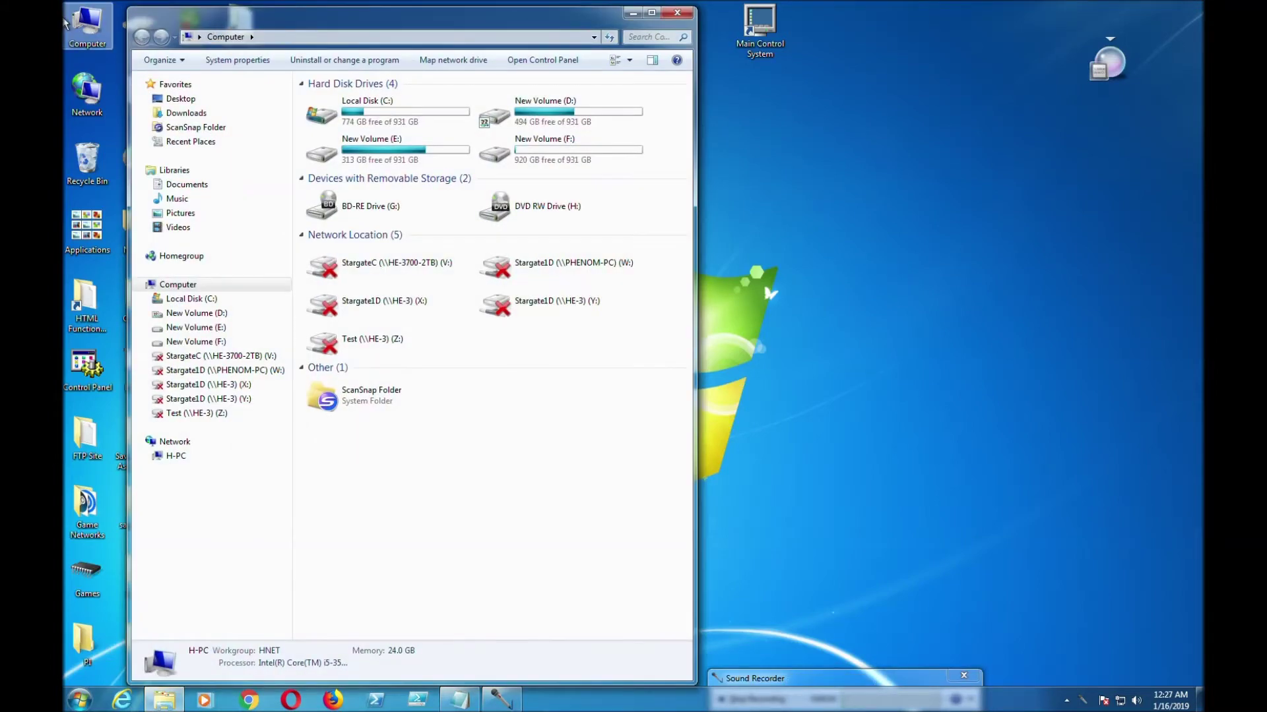
pyautogui.moveTo(584, 7); pyautogui.dragTo(584, 44)
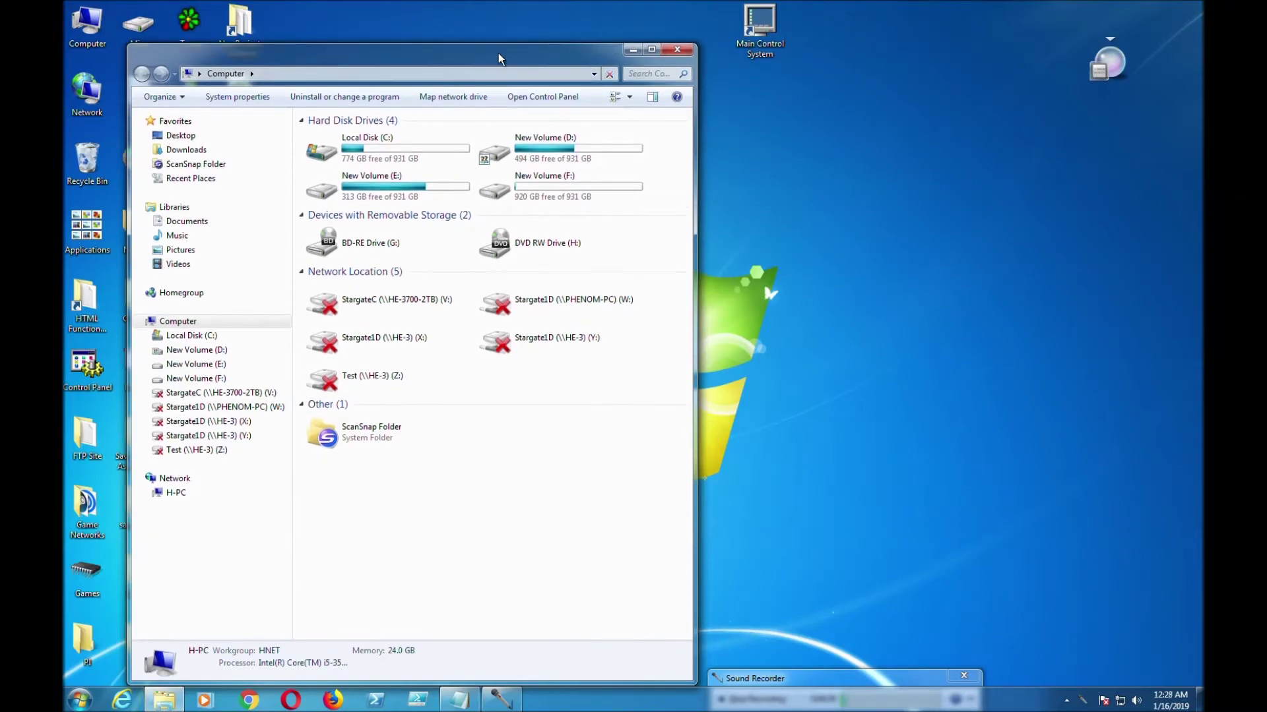
pyautogui.moveTo(500, 59); pyautogui.dragTo(827, 62)
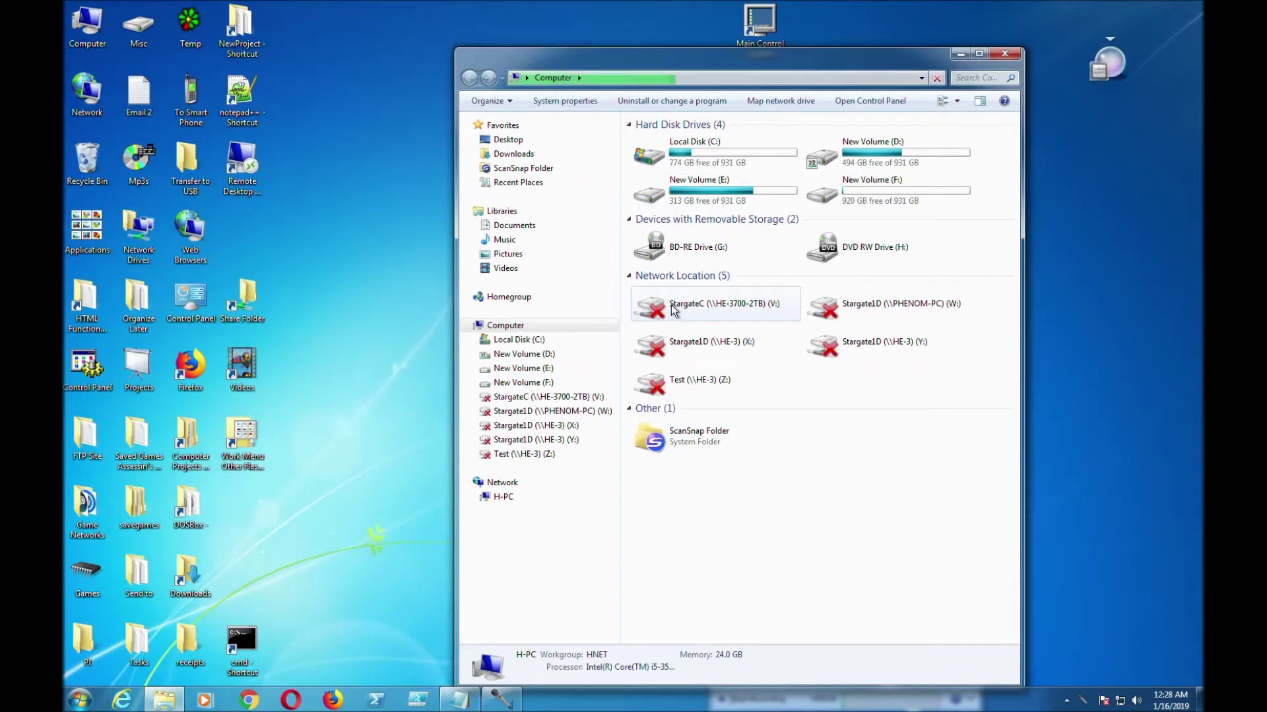
pyautogui.doubleClick(747, 155)
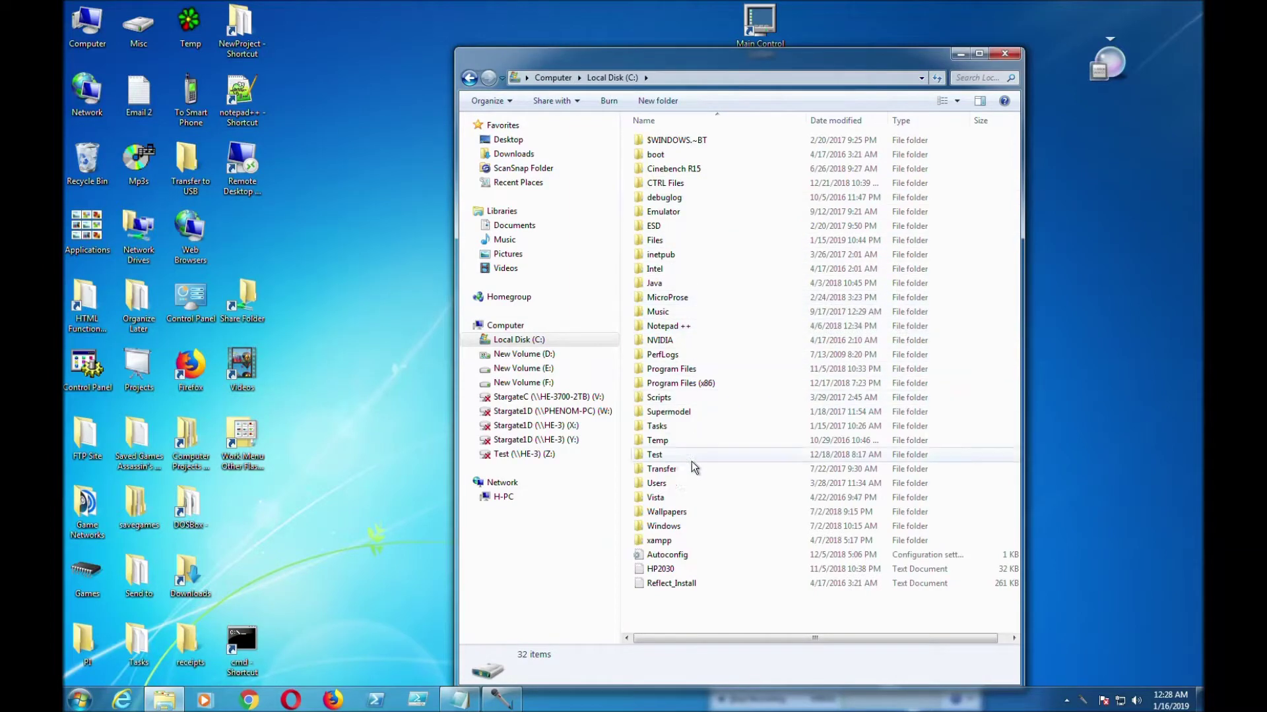
pyautogui.doubleClick(706, 484)
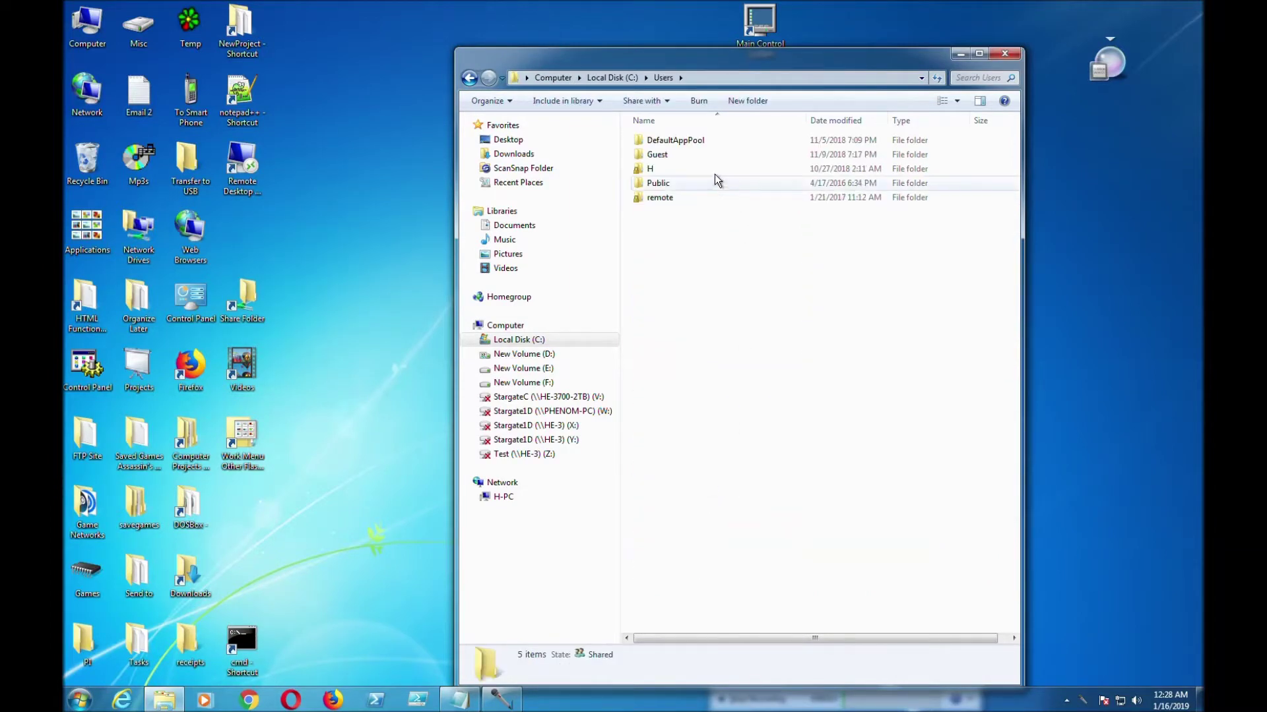
pyautogui.doubleClick(662, 171)
# Step: Go to the hidden C:\Users\H\AppData folder by entering its path
pyautogui.click(730, 77)
pyautogui.click(730, 77)
pyautogui.write('\\Users\\H\\')
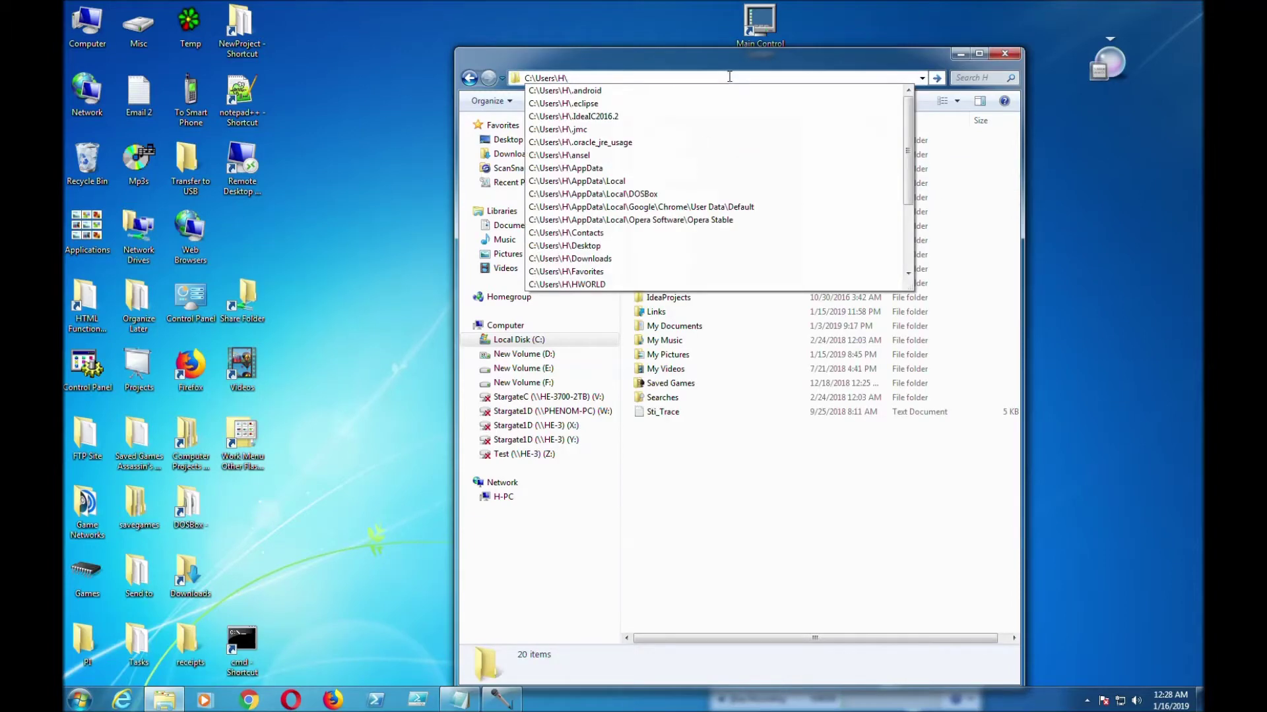
pyautogui.write('appdata')
pyautogui.press('Return')
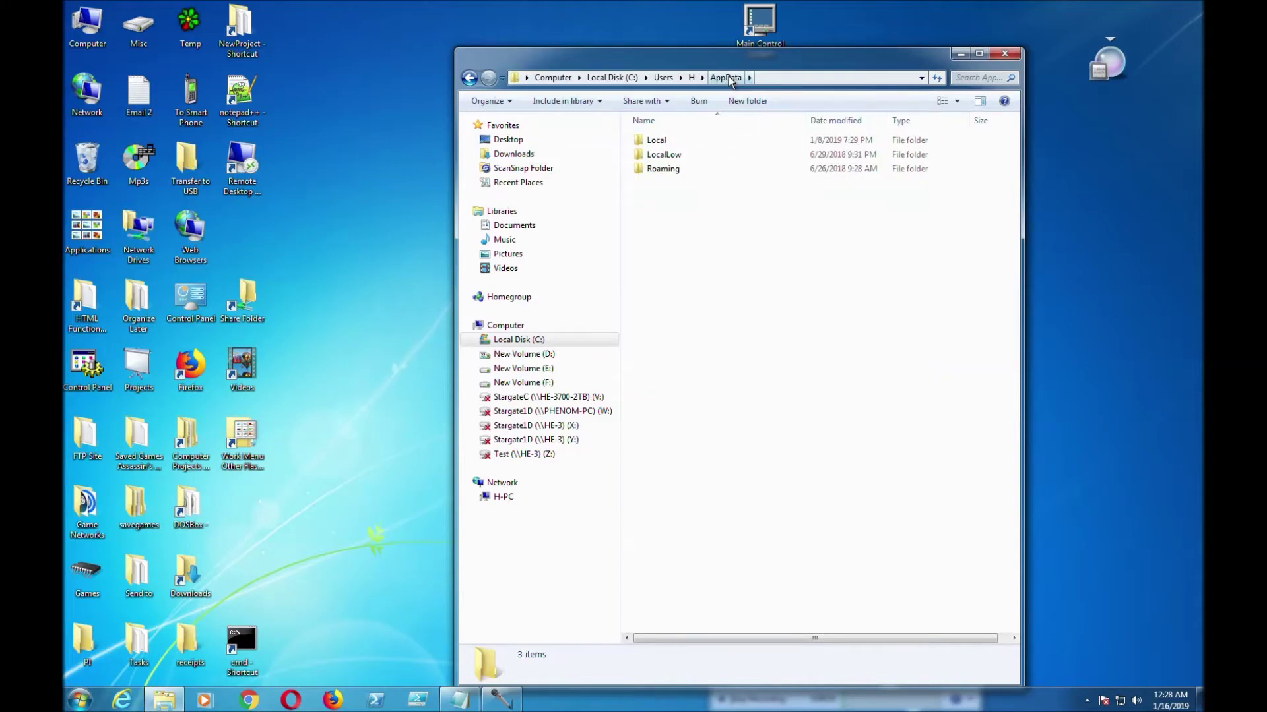
# Step: Open the Chrome profile folder Local\Google\Chrome\User Data\Default inside AppData
pyautogui.doubleClick(726, 142)
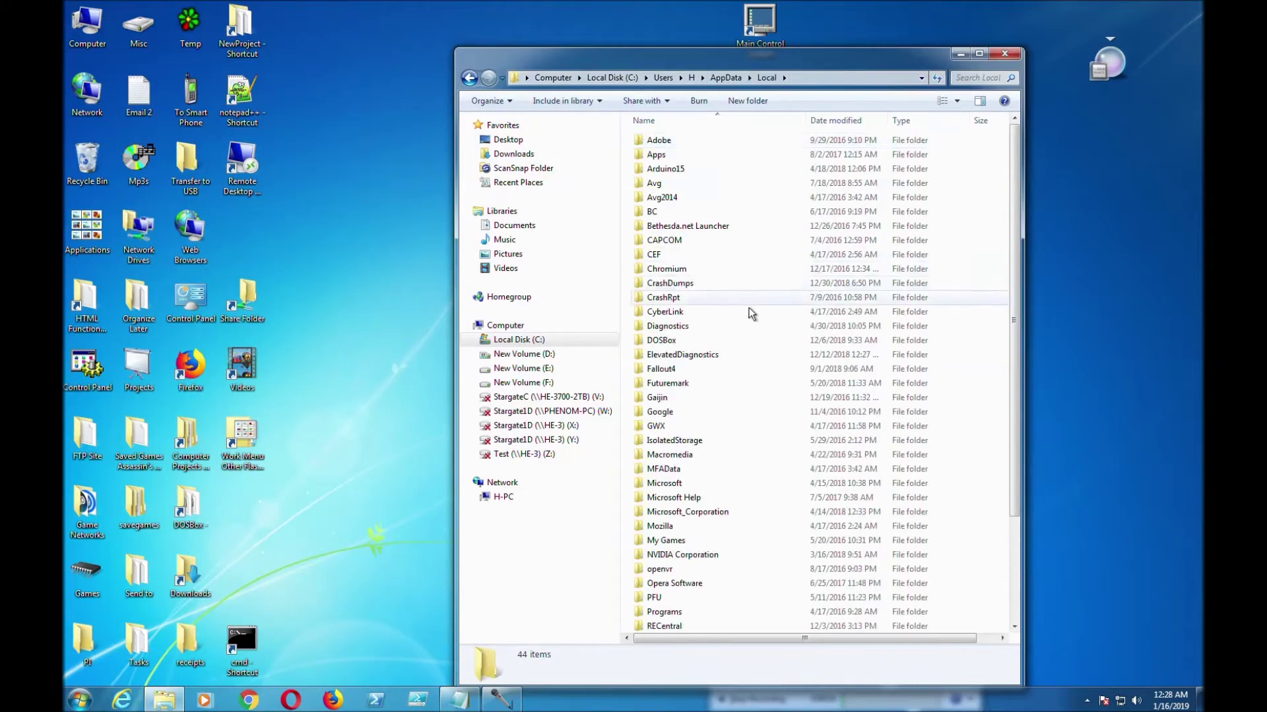
pyautogui.doubleClick(703, 411)
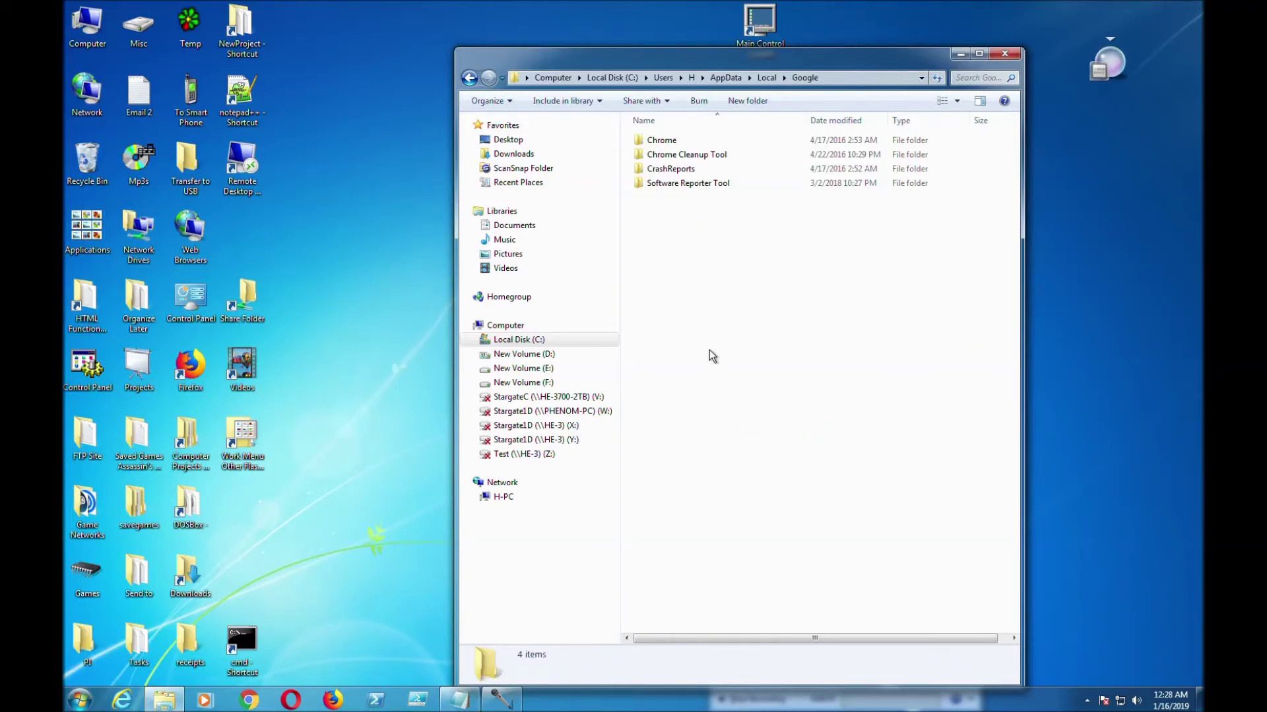
pyautogui.doubleClick(674, 141)
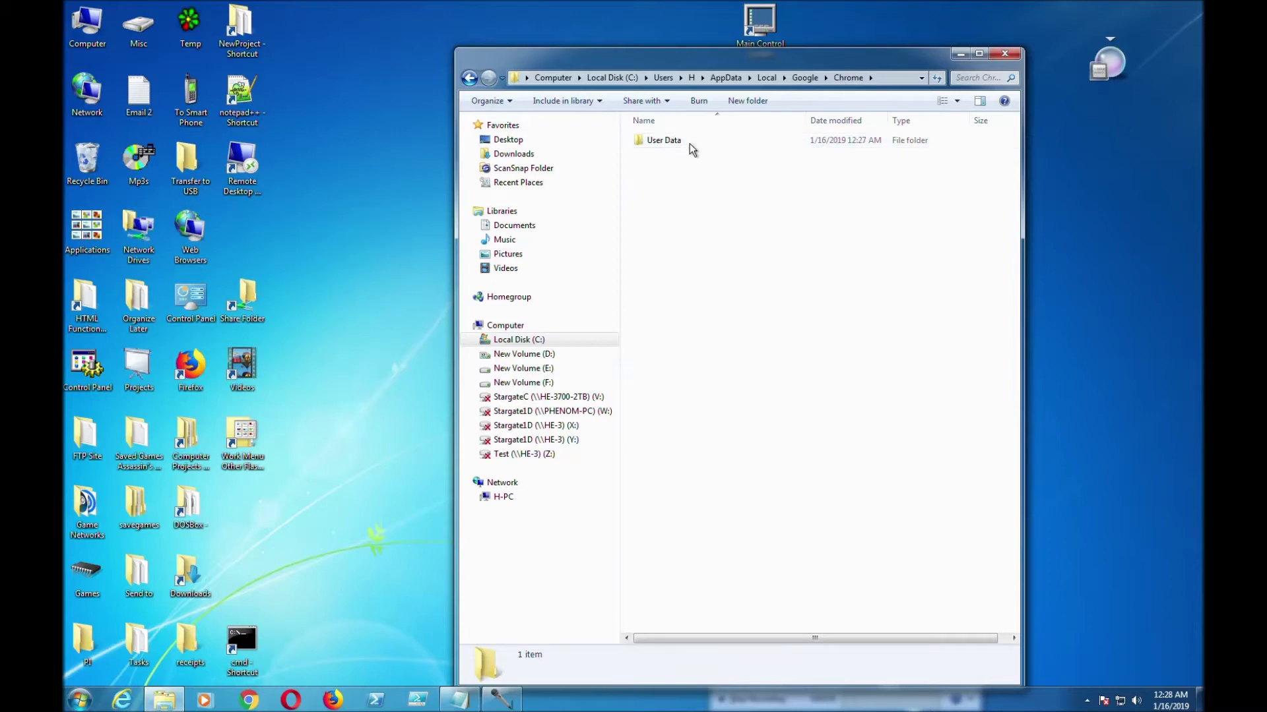
pyautogui.doubleClick(663, 140)
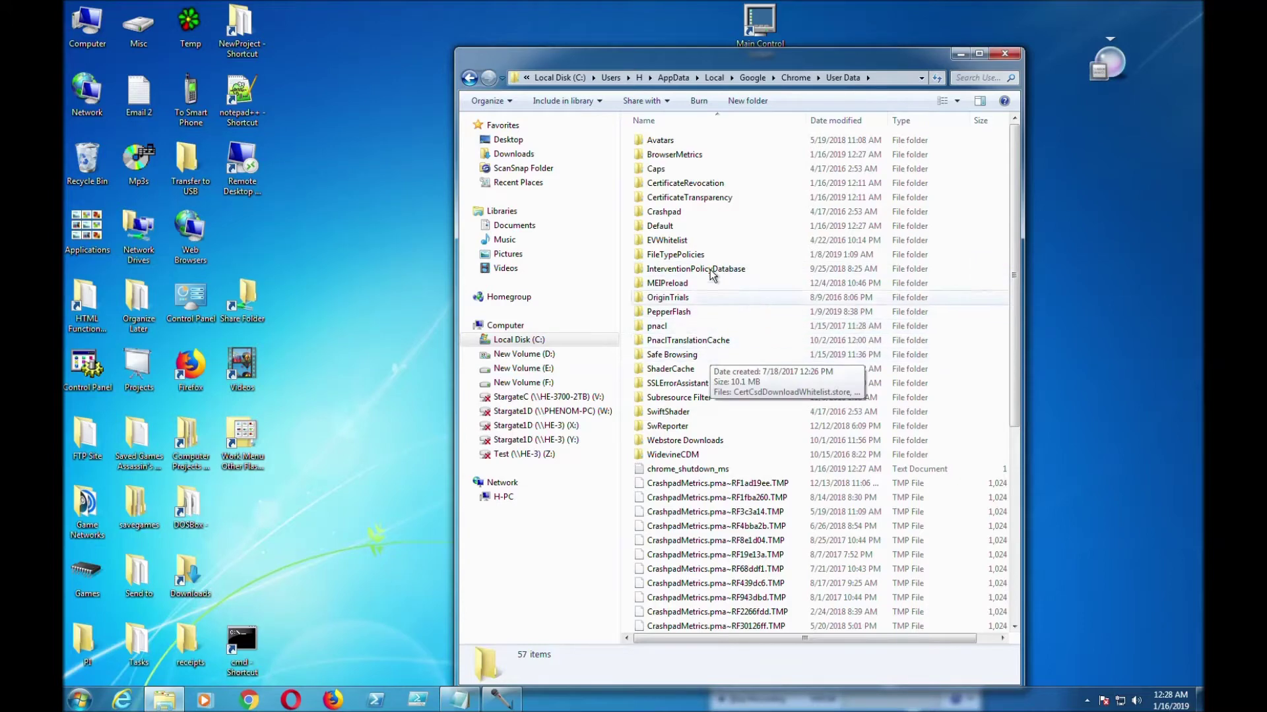
pyautogui.doubleClick(713, 227)
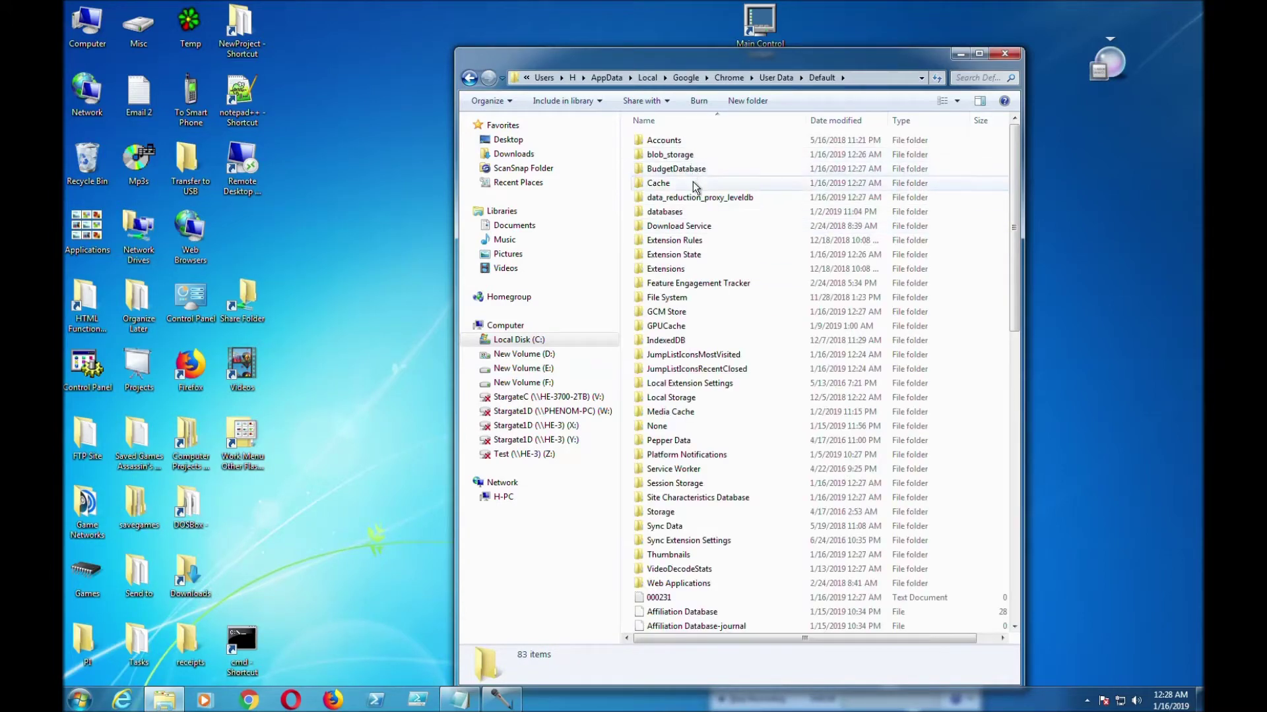
# Step: Examine the contents of the Cache and Media Cache folders inside the Default profile folder
pyautogui.doubleClick(693, 181)
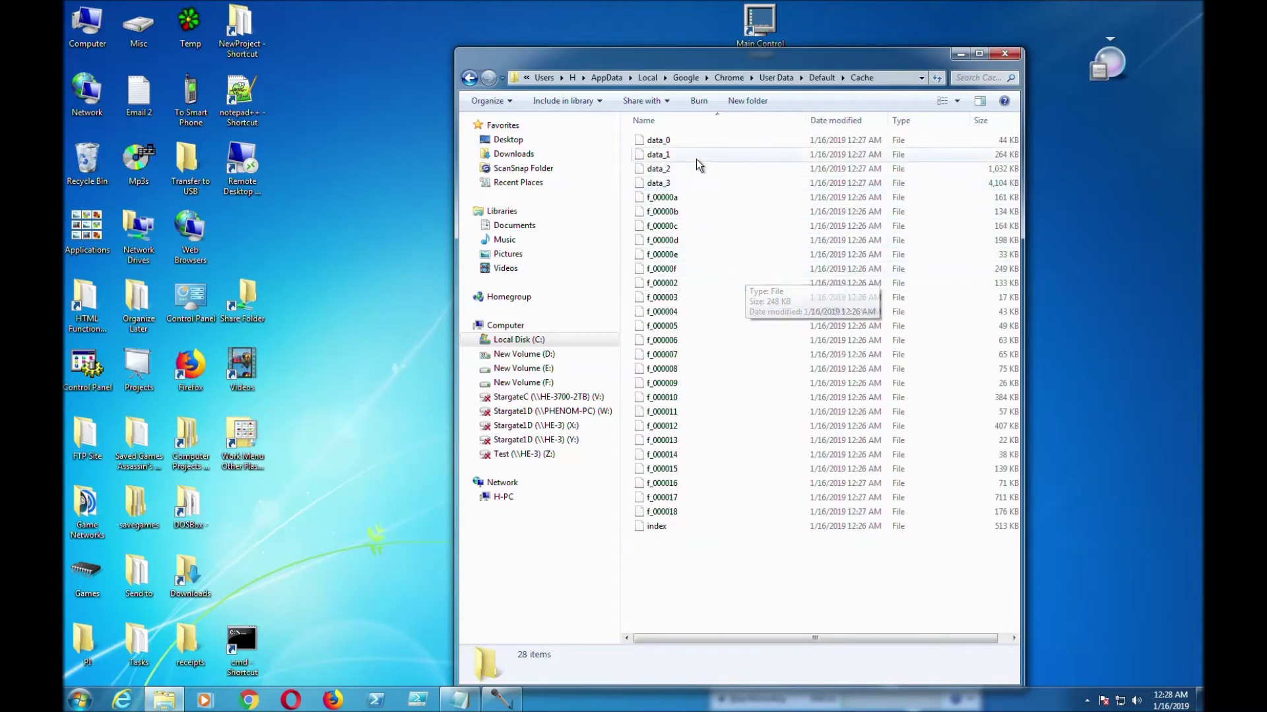
pyautogui.click(467, 78)
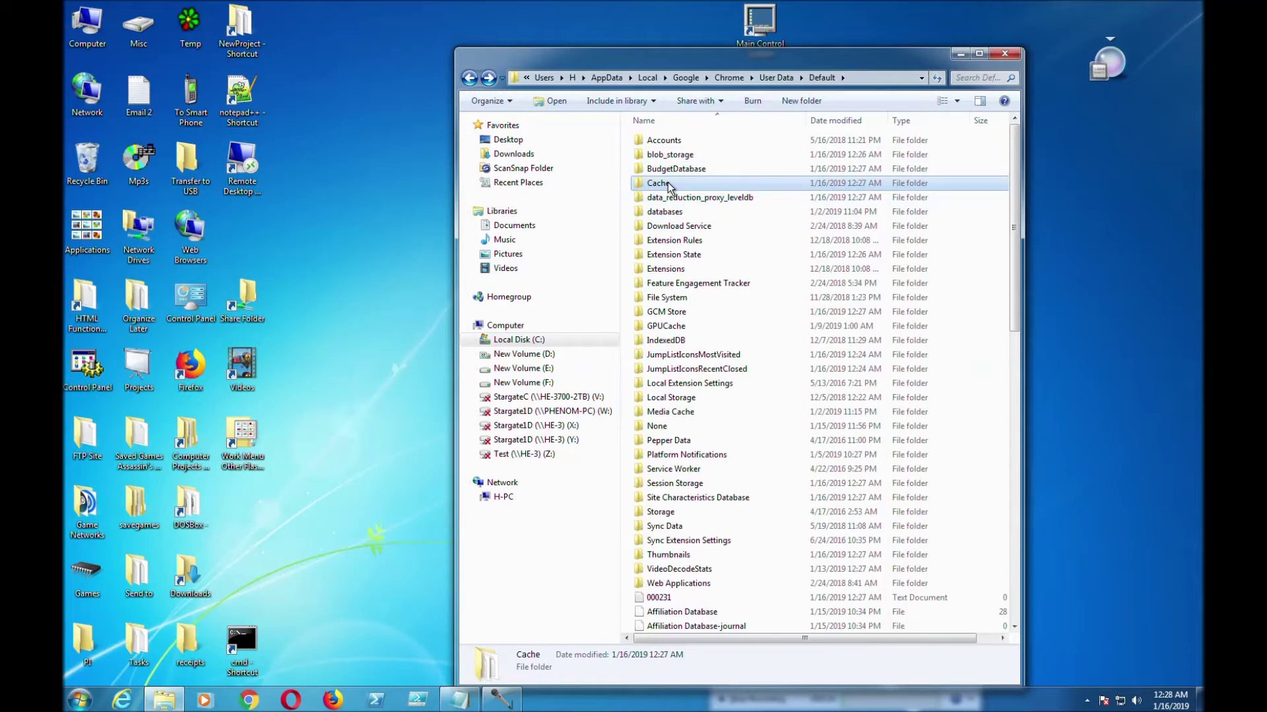
pyautogui.click(680, 200)
pyautogui.click(684, 188)
pyautogui.doubleClick(743, 412)
pyautogui.scroll(-3, 878, 399)
pyautogui.scroll(3, 899, 389)
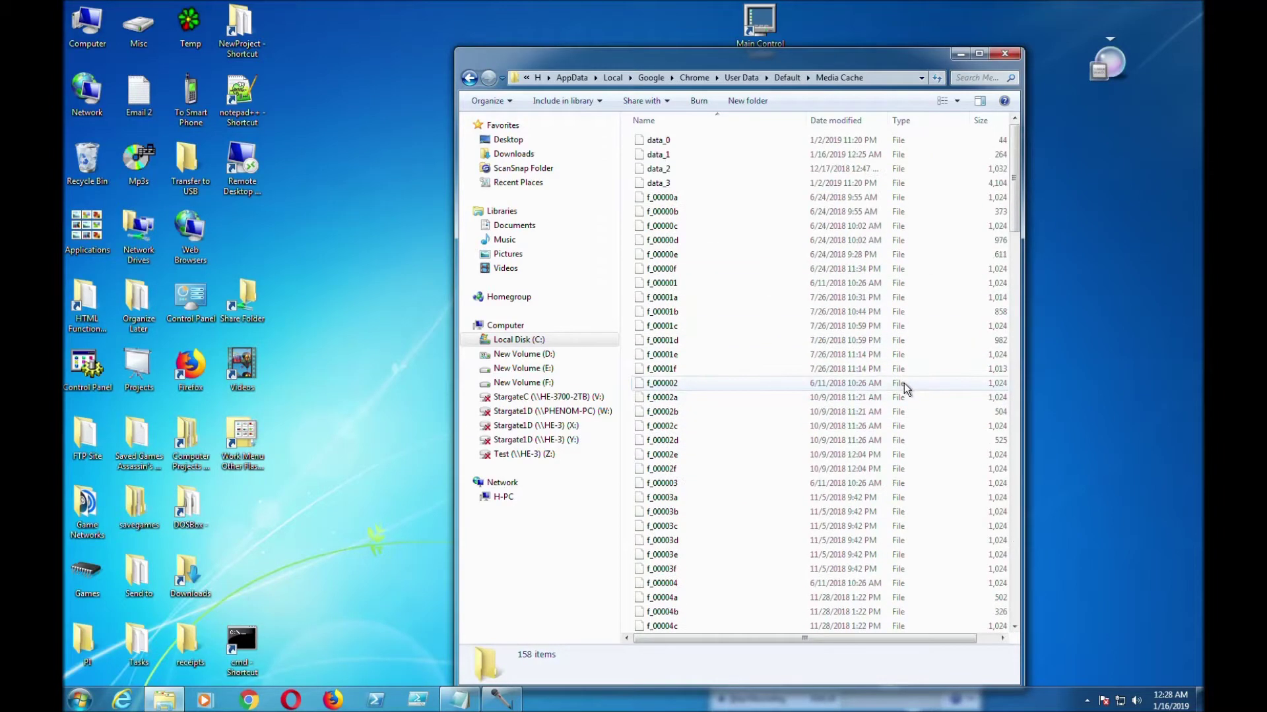
pyautogui.click(464, 79)
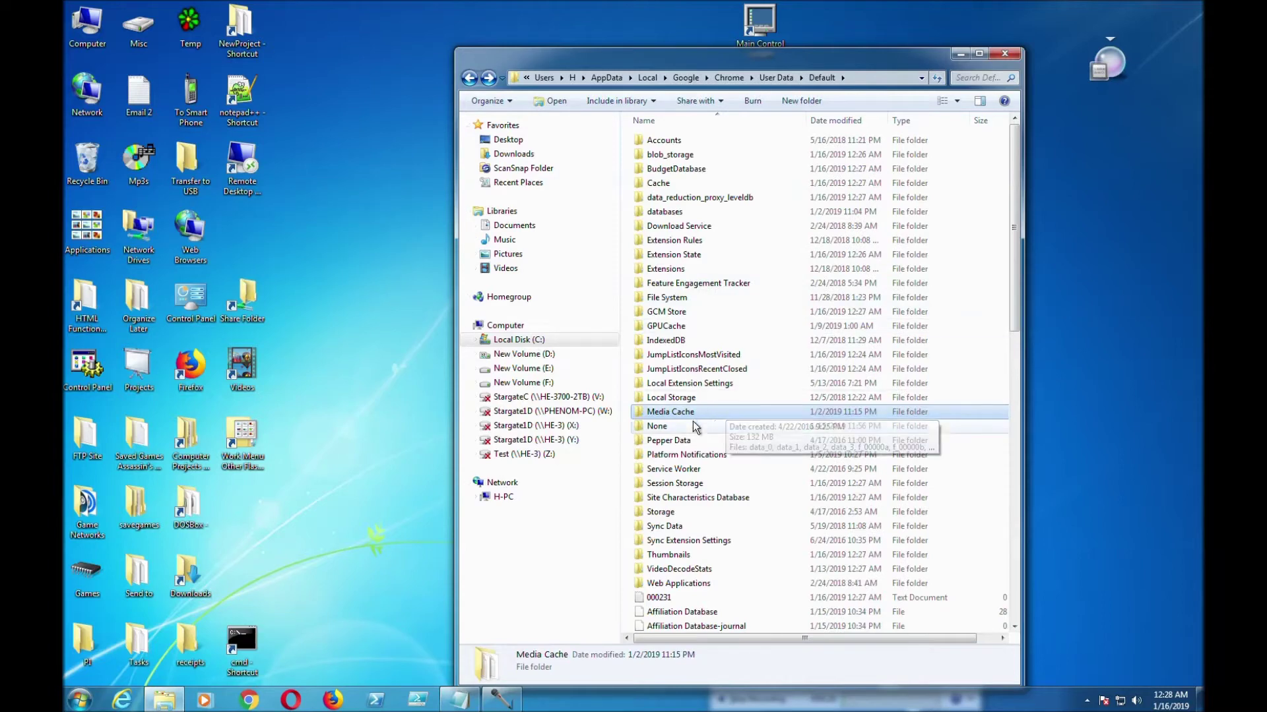
pyautogui.moveTo(696, 415)
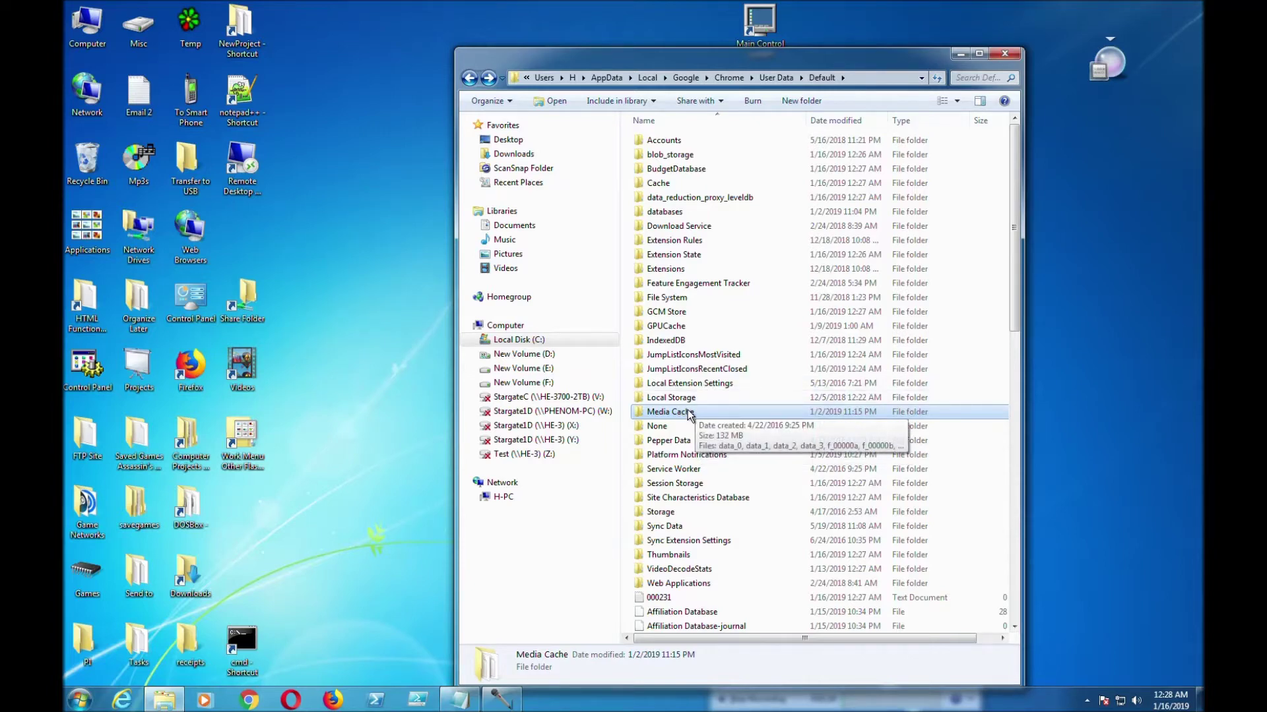
pyautogui.click(738, 184)
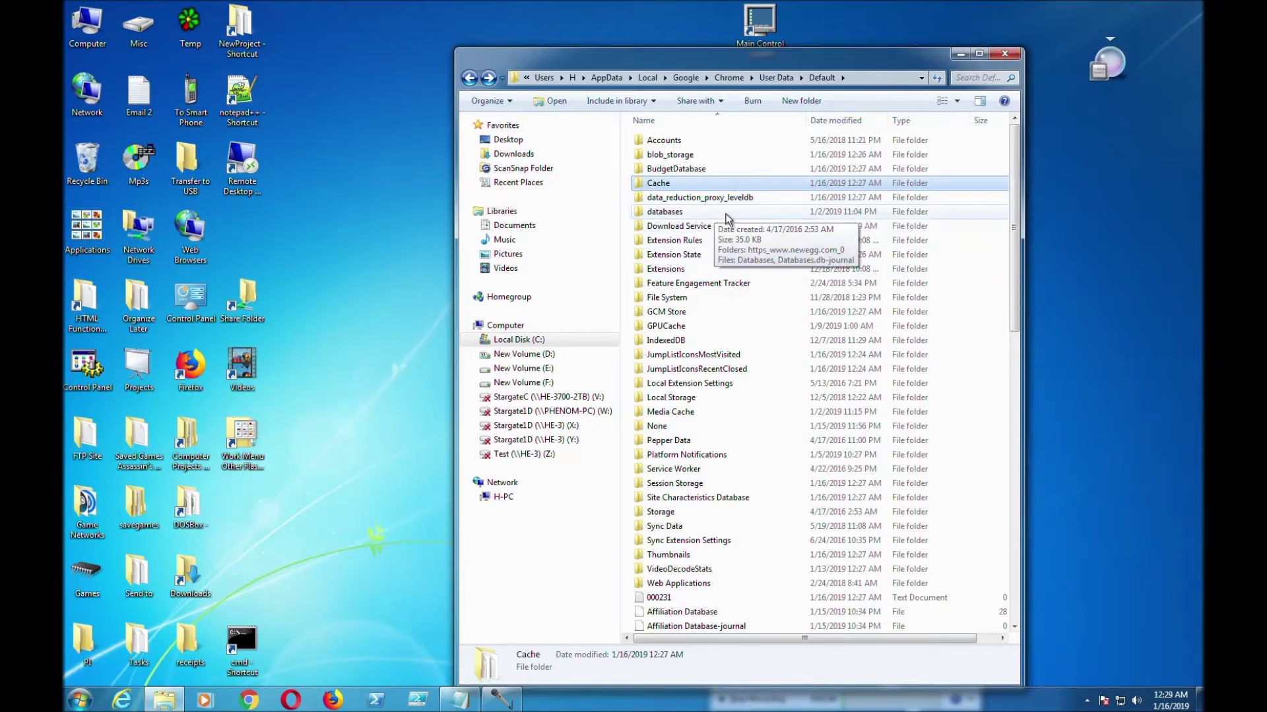
# Step: Move the Default folder's window aside and copy its full path
pyautogui.moveTo(729, 69); pyautogui.dragTo(546, 76)
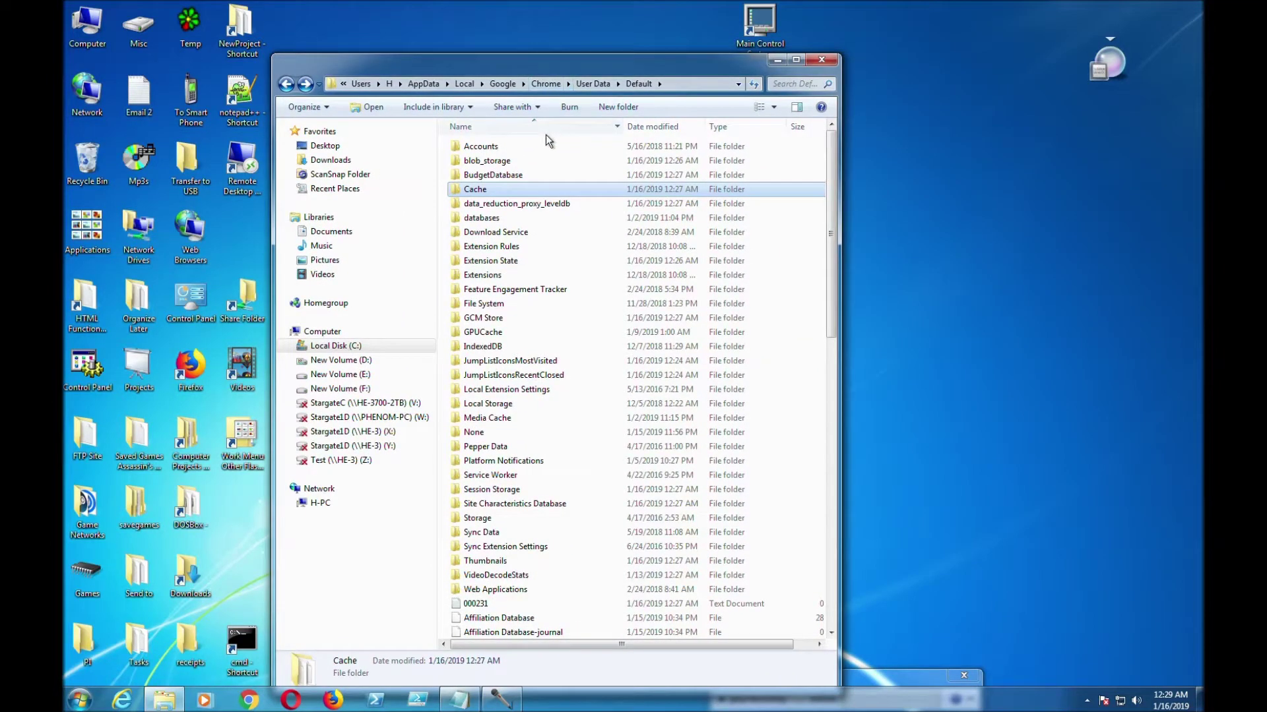
pyautogui.moveTo(600, 65); pyautogui.dragTo(476, 45)
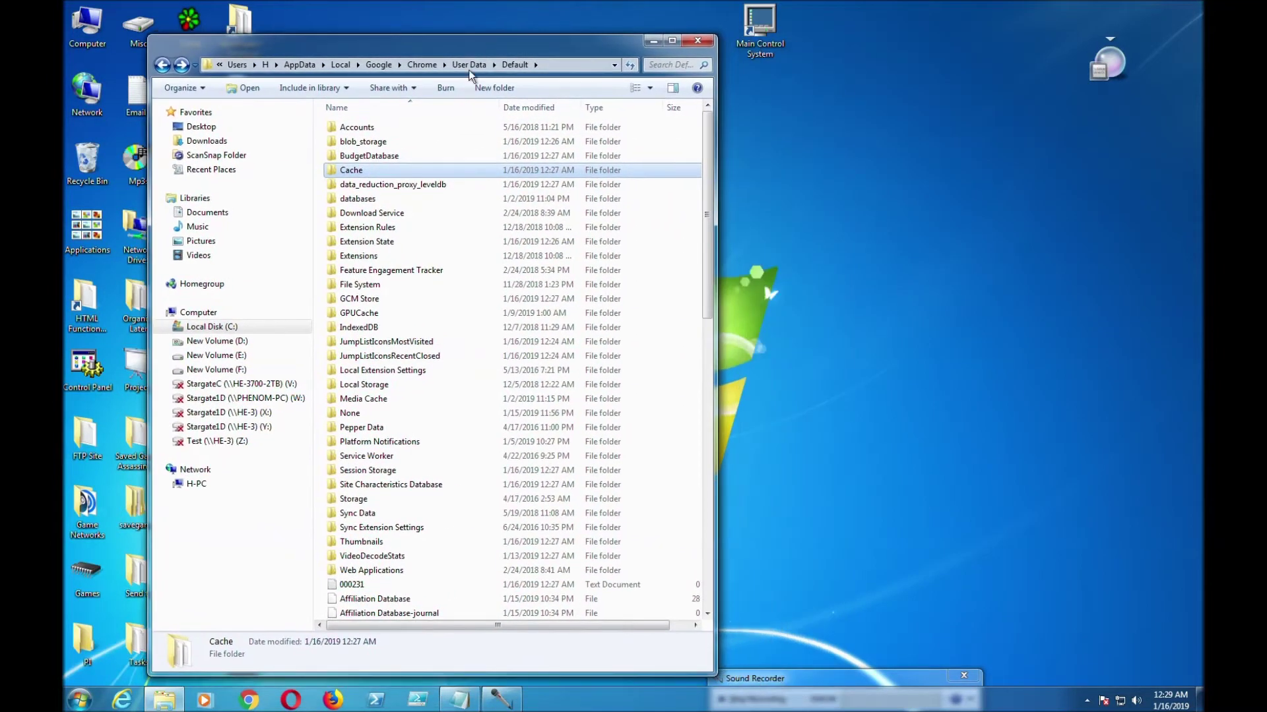
pyautogui.click(555, 65)
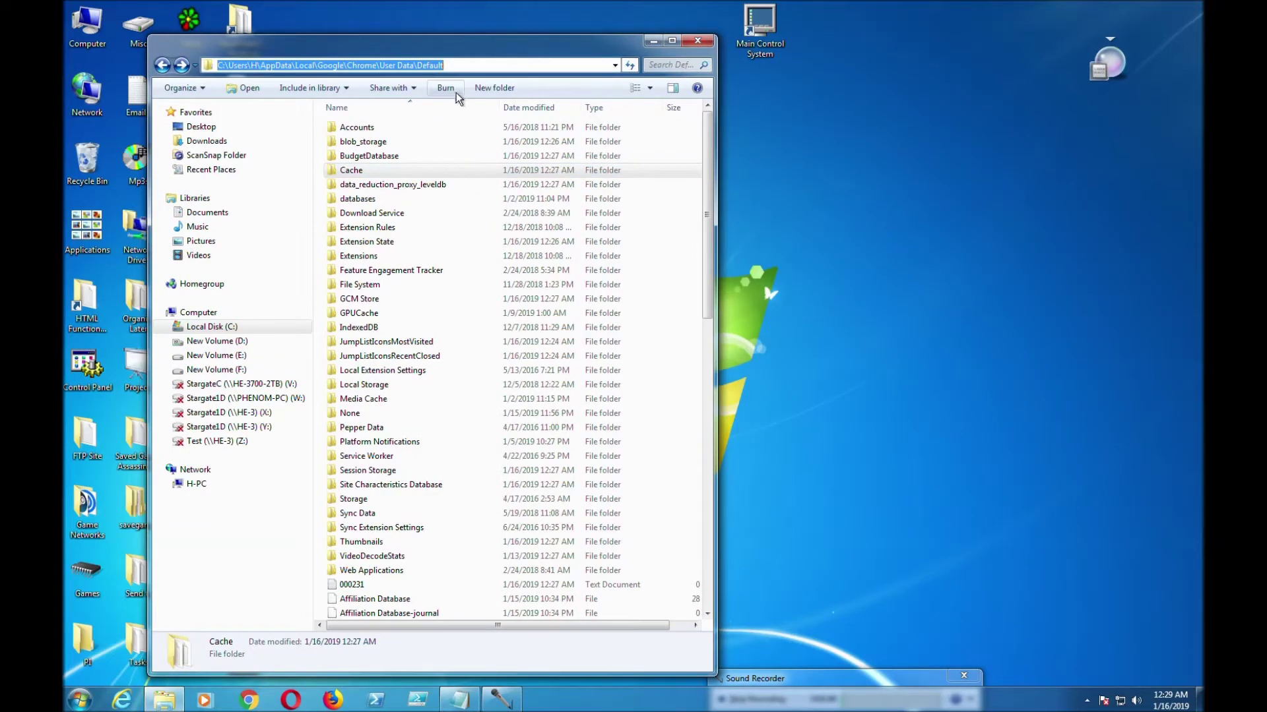
pyautogui.rightClick(419, 64)
pyautogui.click(461, 110)
# Step: Switch to Notepad and replace the %username% Default path line with the copied path C:\Users\H\AppData\Local\Google\Chrome\User Data\Default
pyautogui.click(459, 699)
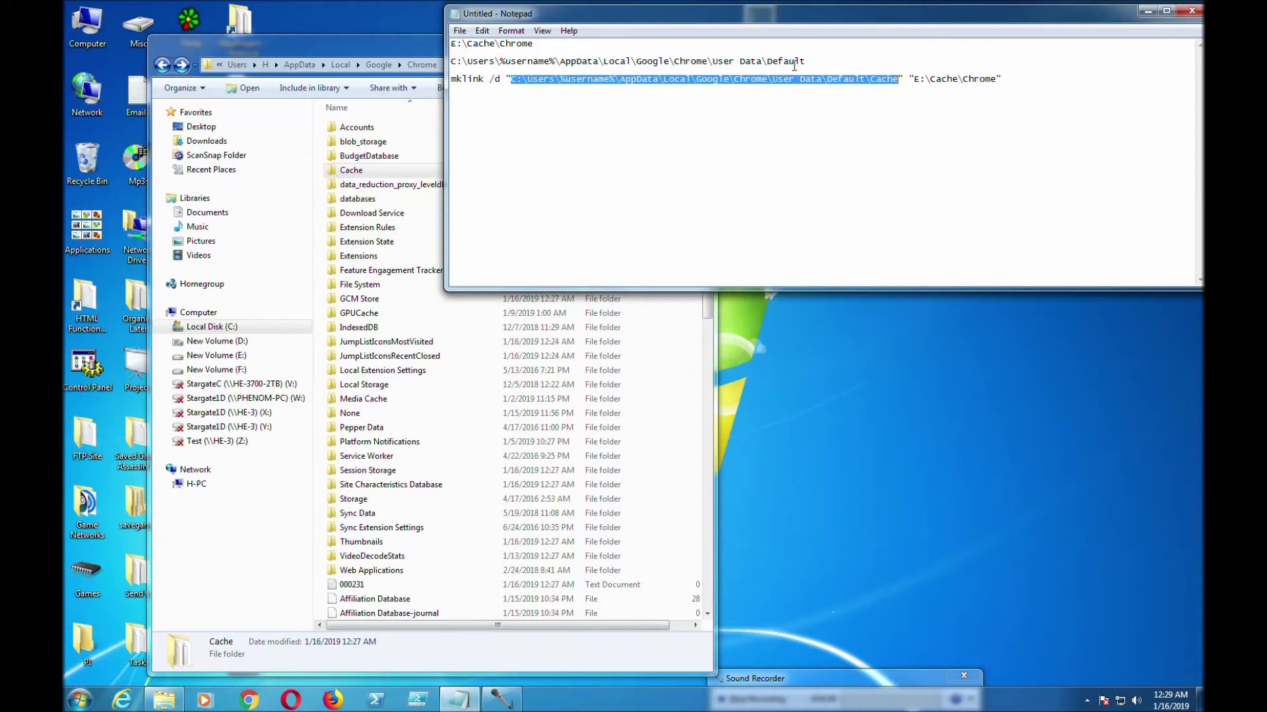
pyautogui.click(812, 61)
pyautogui.moveTo(812, 61); pyautogui.dragTo(450, 61)
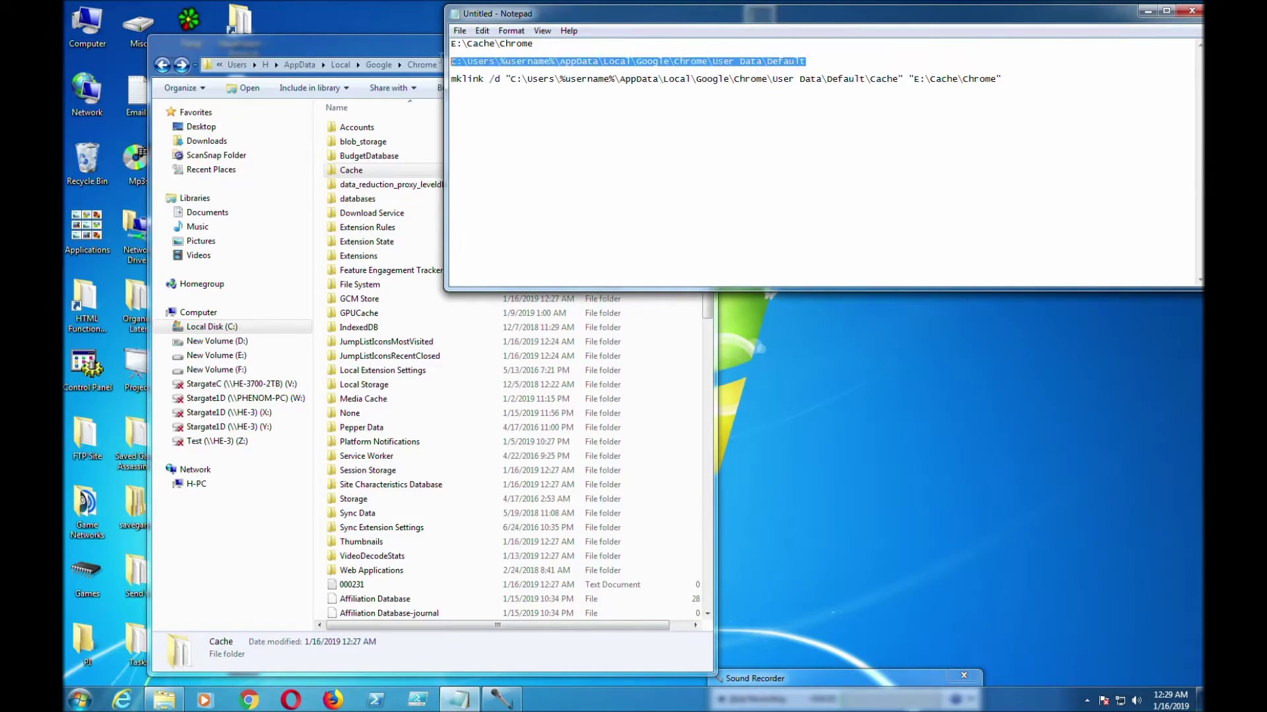
pyautogui.moveTo(814, 66); pyautogui.dragTo(454, 61)
pyautogui.click(460, 60)
pyautogui.click(806, 61)
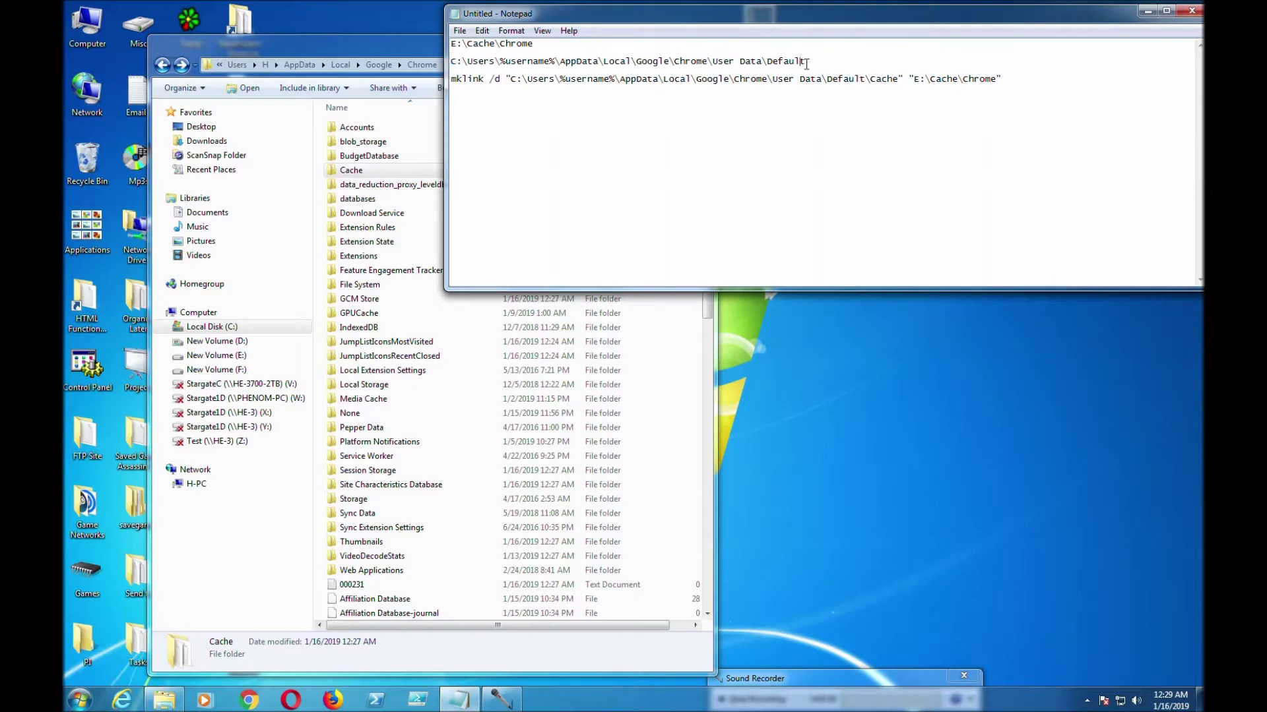
pyautogui.moveTo(825, 60); pyautogui.dragTo(449, 62)
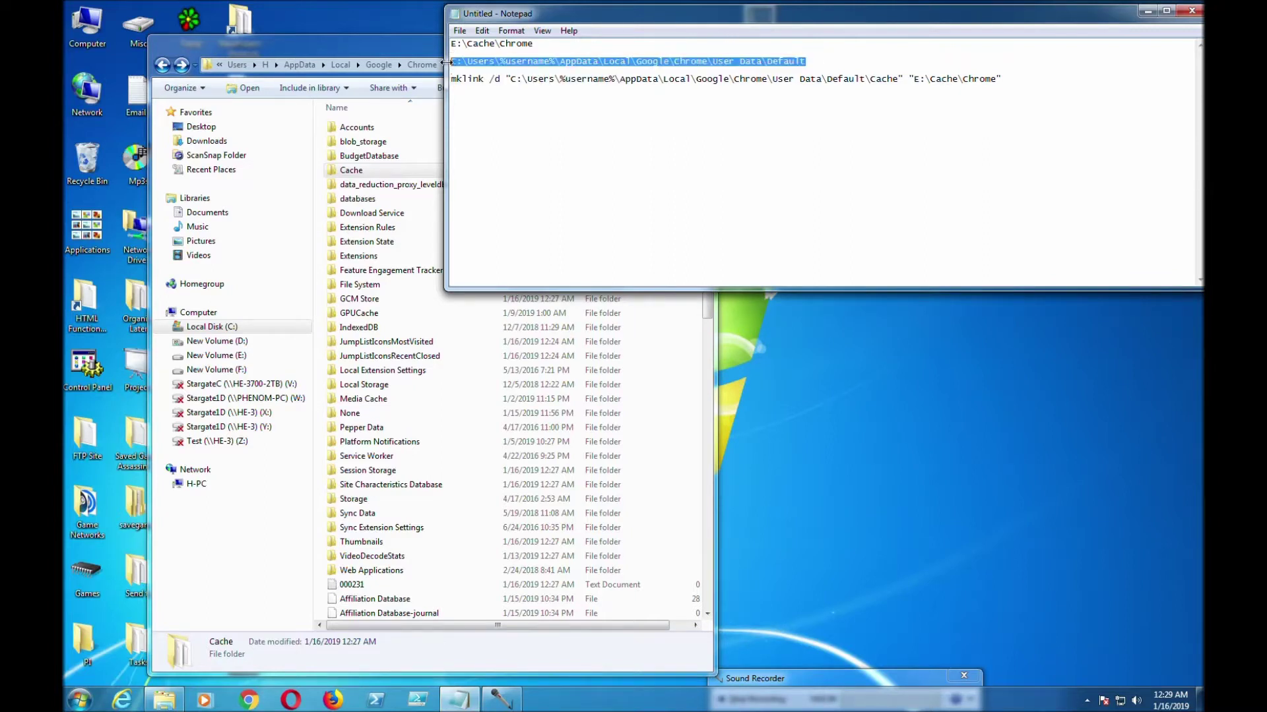
pyautogui.rightClick(464, 65)
pyautogui.click(601, 114)
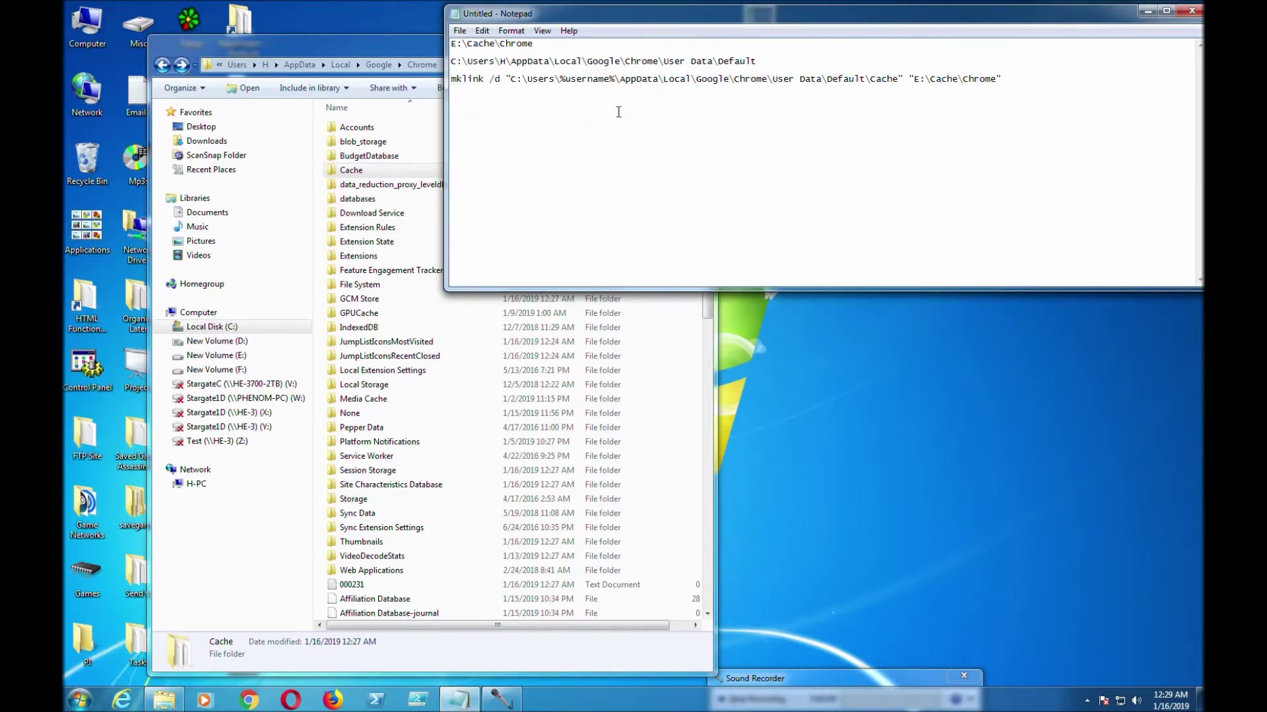
# Step: Copy the E:\Cache\Chrome path from the first line of the notes
pyautogui.moveTo(554, 47); pyautogui.dragTo(387, 27)
pyautogui.rightClick(499, 51)
pyautogui.click(556, 89)
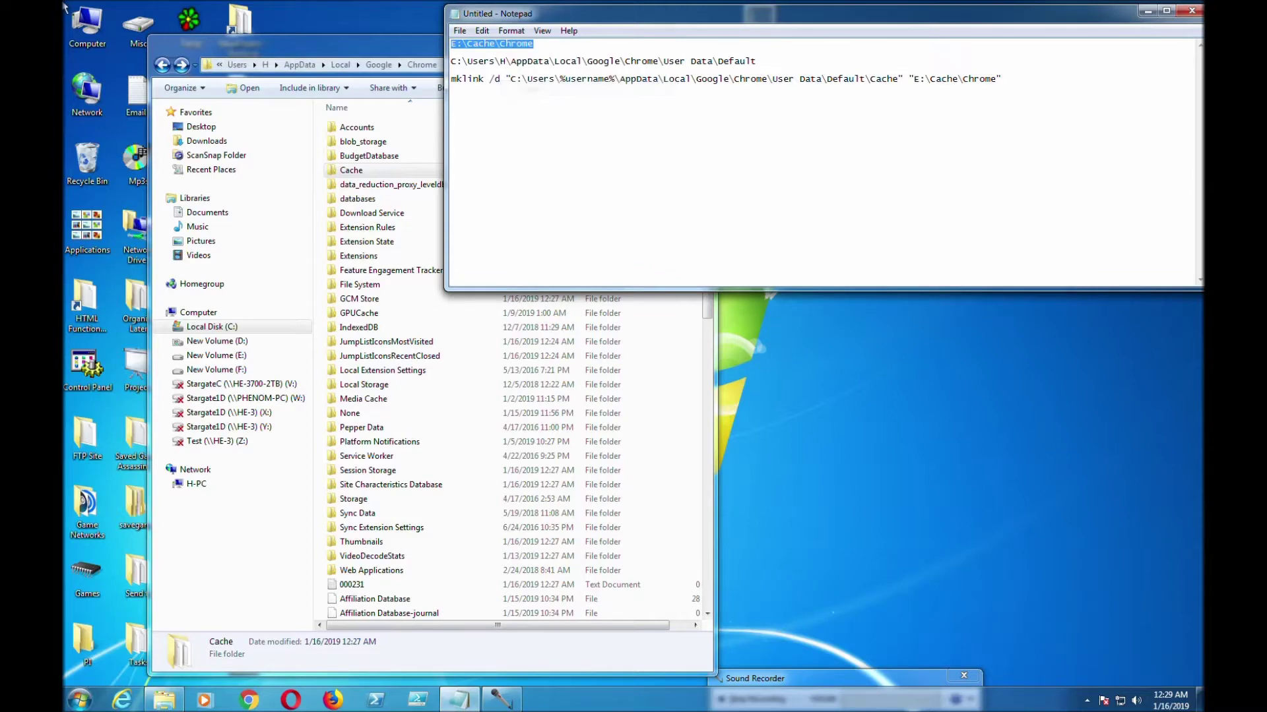
# Step: Open the E:\Cache folder in a second file window placed beside the Chrome profile folder
pyautogui.doubleClick(76, 31)
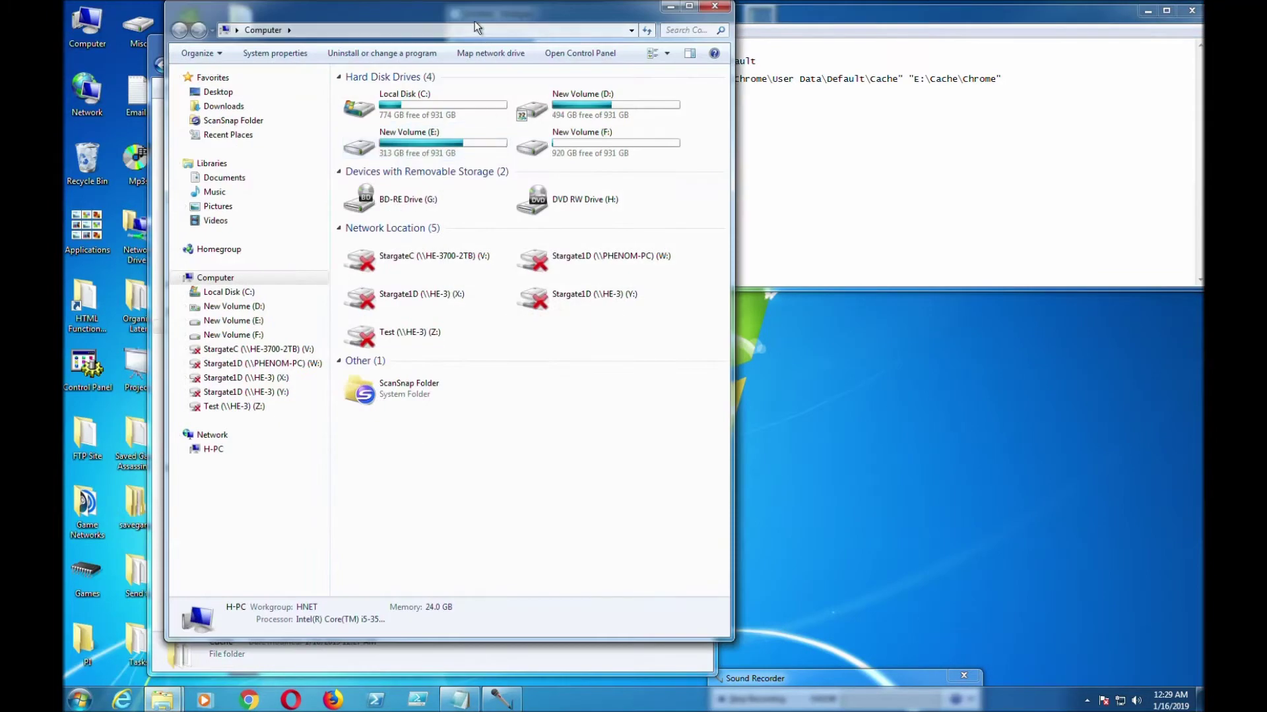
pyautogui.moveTo(479, 22); pyautogui.dragTo(977, 211)
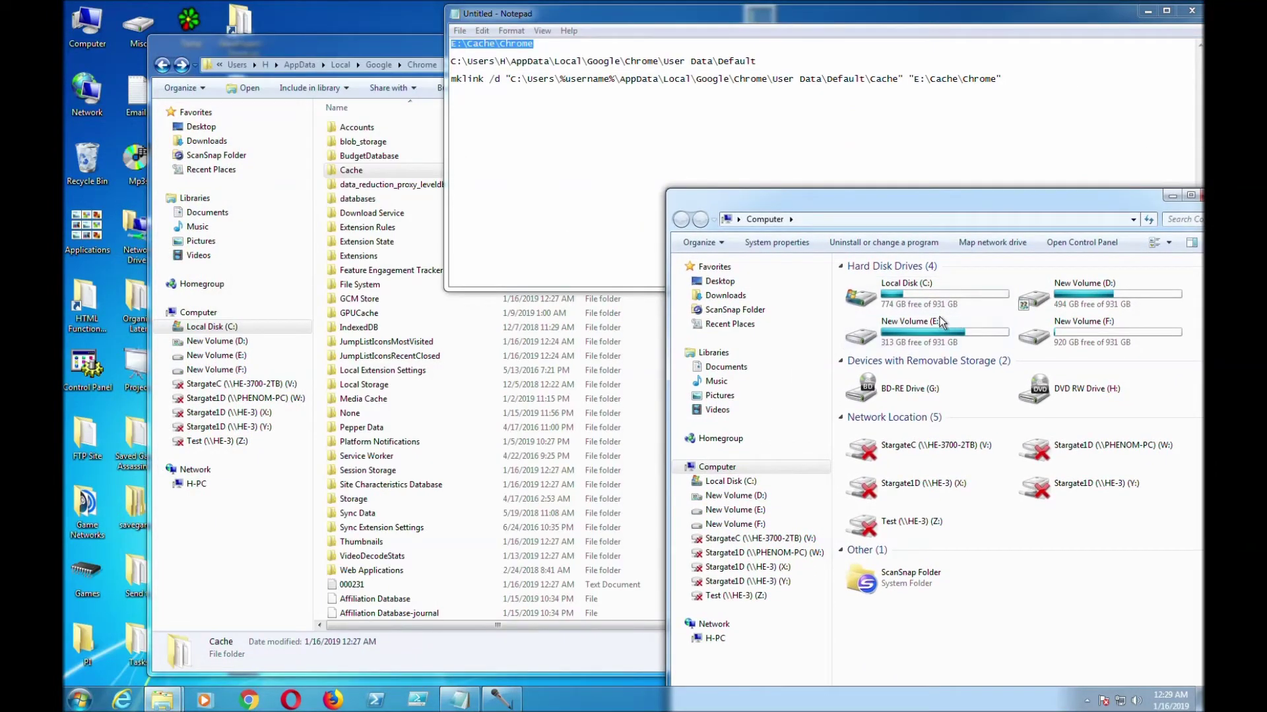
pyautogui.doubleClick(949, 331)
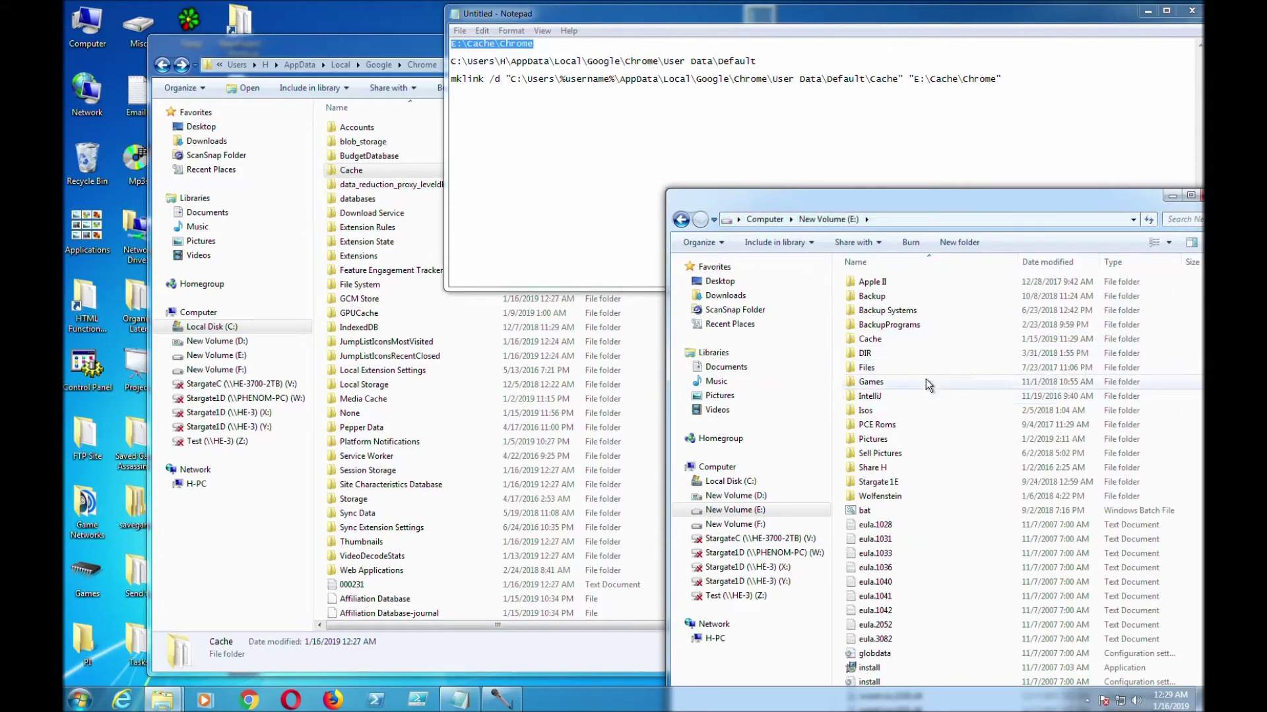
pyautogui.doubleClick(931, 341)
# Step: Delete the existing Chrome folder from E:\Cache, sending it to the Recycle Bin
pyautogui.moveTo(1027, 314); pyautogui.dragTo(892, 276)
pyautogui.rightClick(893, 280)
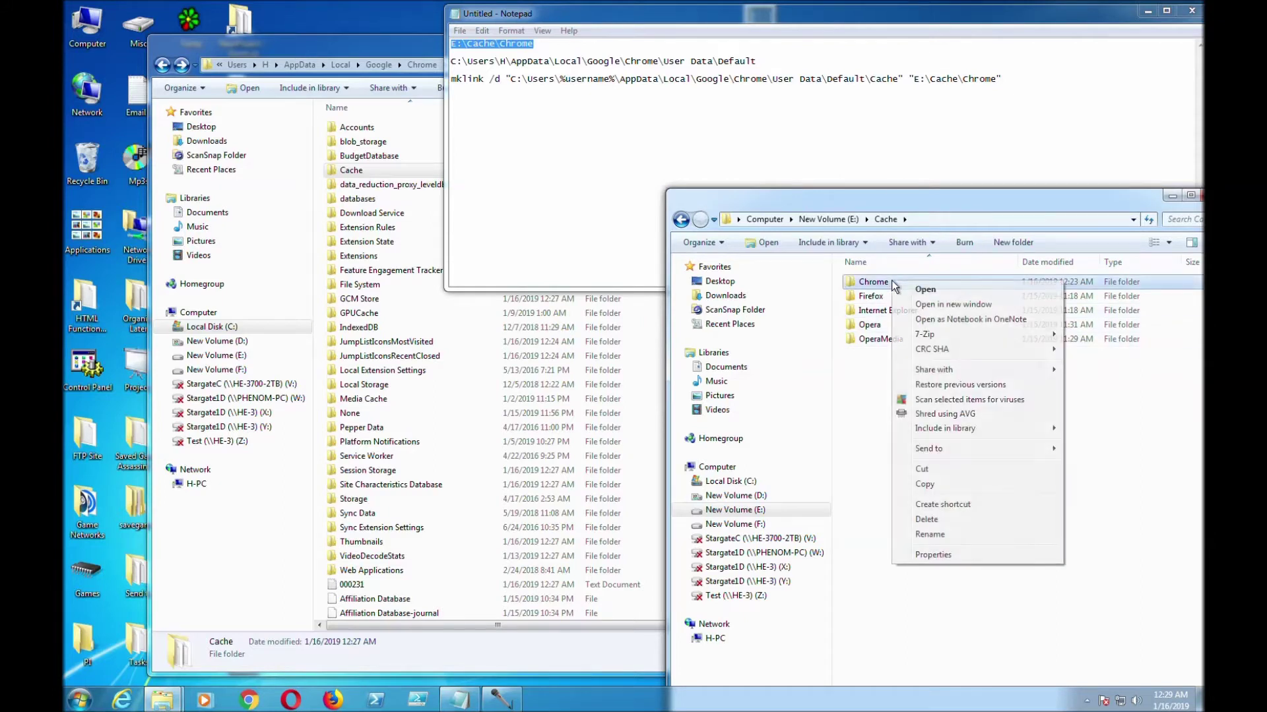
pyautogui.click(965, 520)
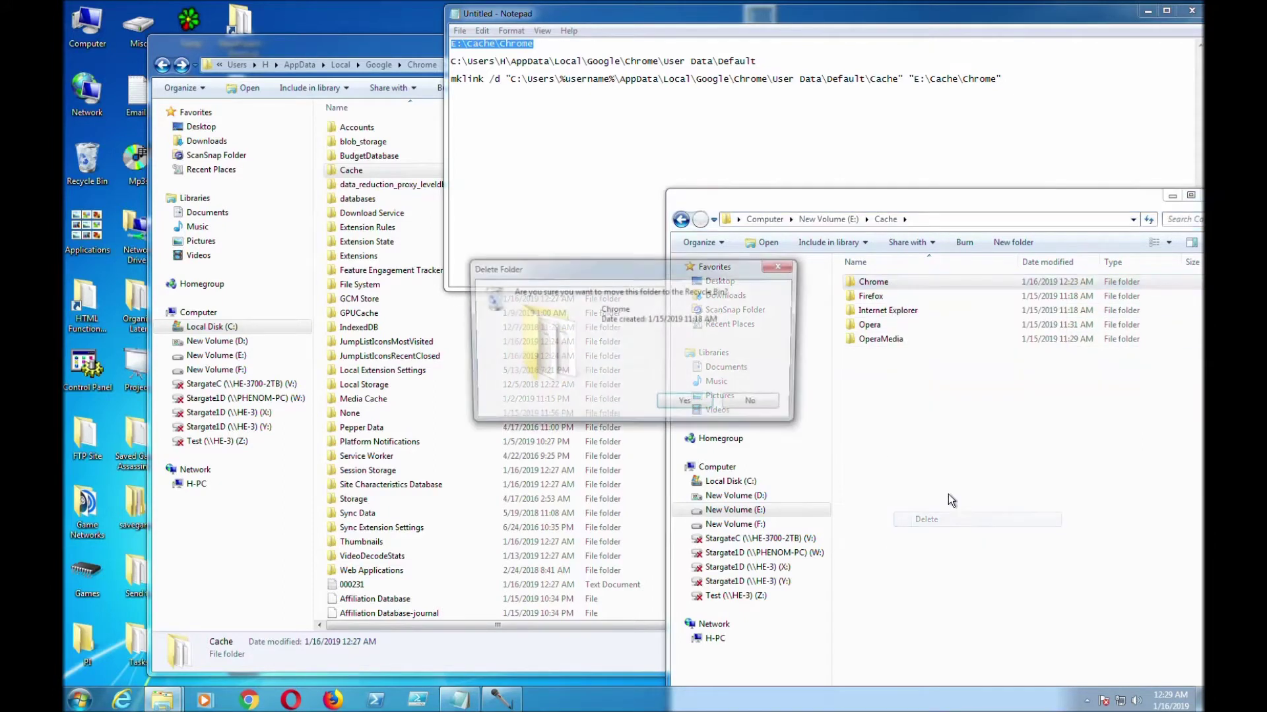
pyautogui.click(700, 411)
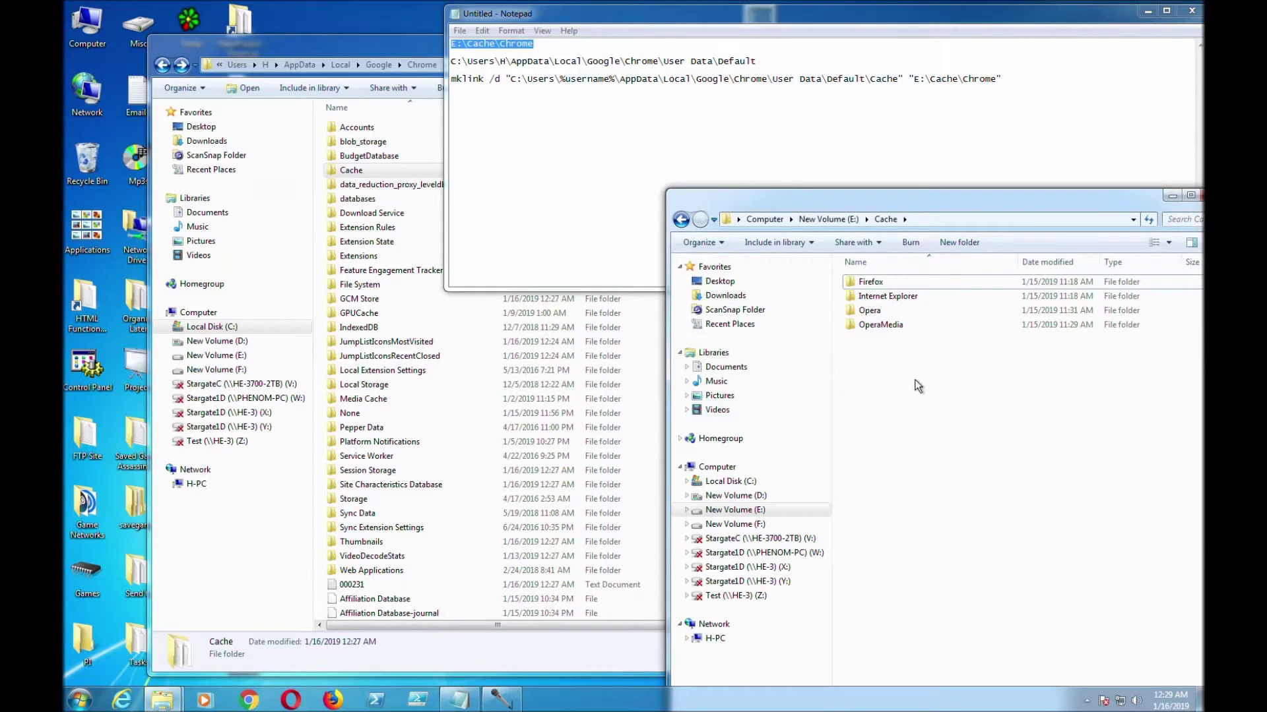
# Step: Create a new folder named Chrome_Cache in E:\Cache
pyautogui.hotkey('ctrl', 'shift', 'n')
pyautogui.write('Chrome_Cache')
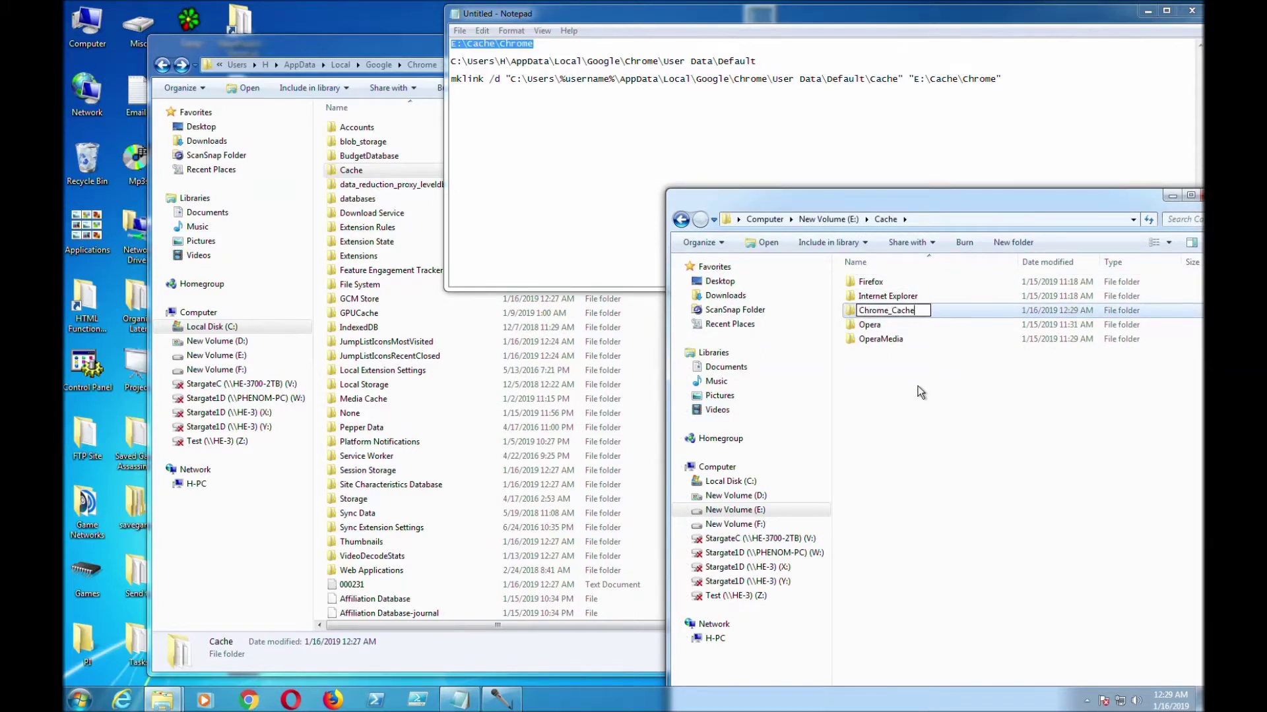
pyautogui.press('Return')
# Step: Create another new folder named Chrome_MediaCache in E:\Cache
pyautogui.hotkey('ctrl', 'shift', 'n')
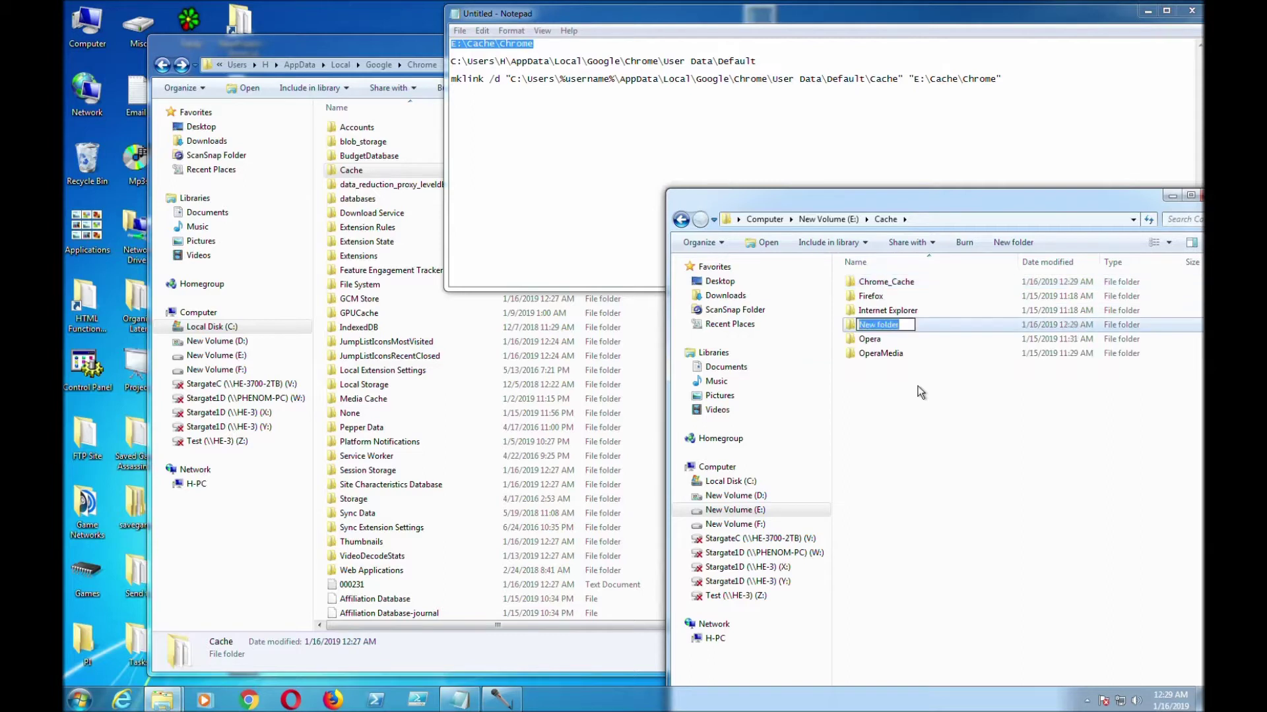
pyautogui.write('Chrome_MediaCache')
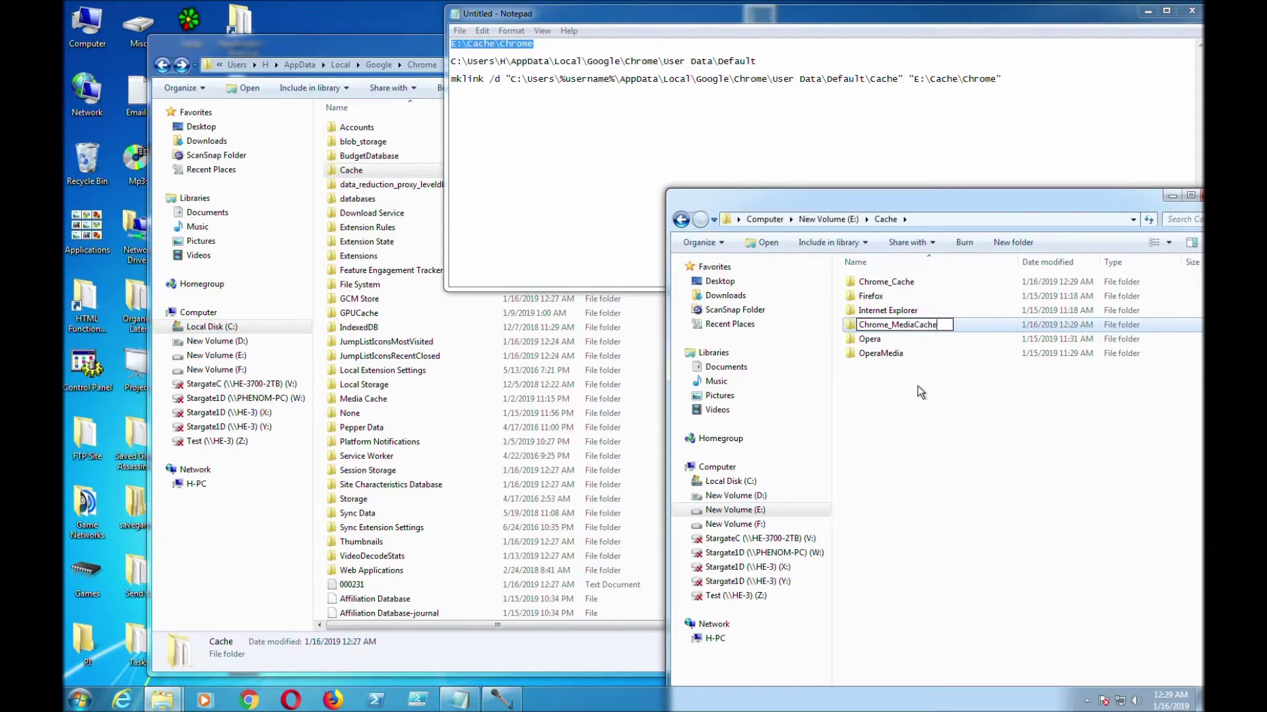
pyautogui.press('Return')
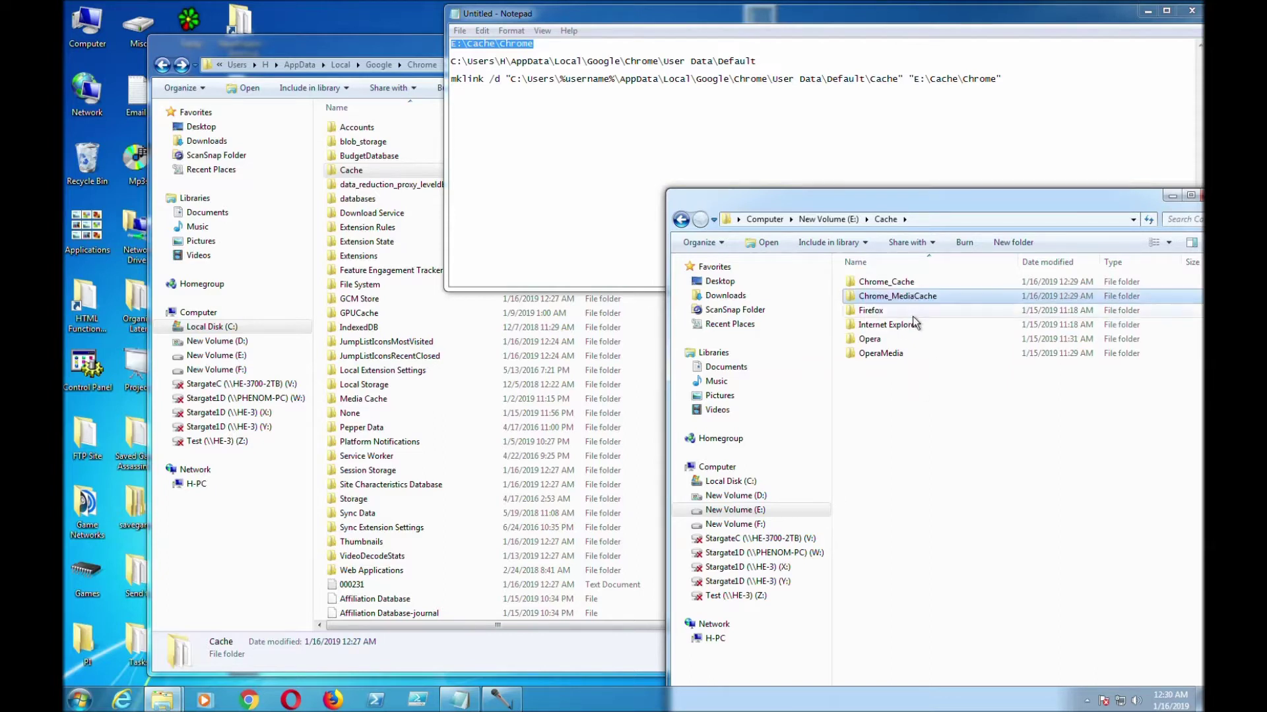
# Step: Replace the first line of the notes with the copied path of the new folder, E:\Cache\Chrome_Cache, followed by a line break
pyautogui.doubleClick(944, 281)
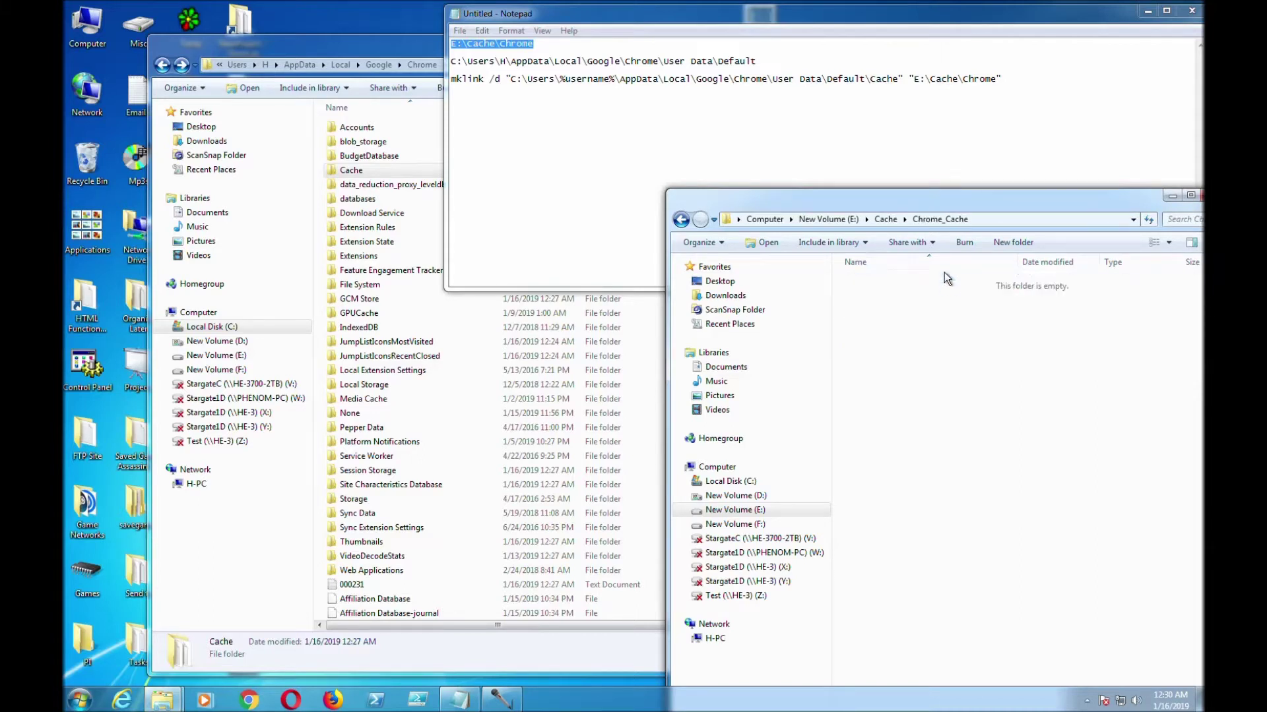
pyautogui.click(992, 225)
pyautogui.hotkey('ctrl', 'c')
pyautogui.click(588, 52)
pyautogui.hotkey('shift', 'Home')
pyautogui.hotkey('ctrl', 'v')
pyautogui.press('Return')
pyautogui.click(922, 405)
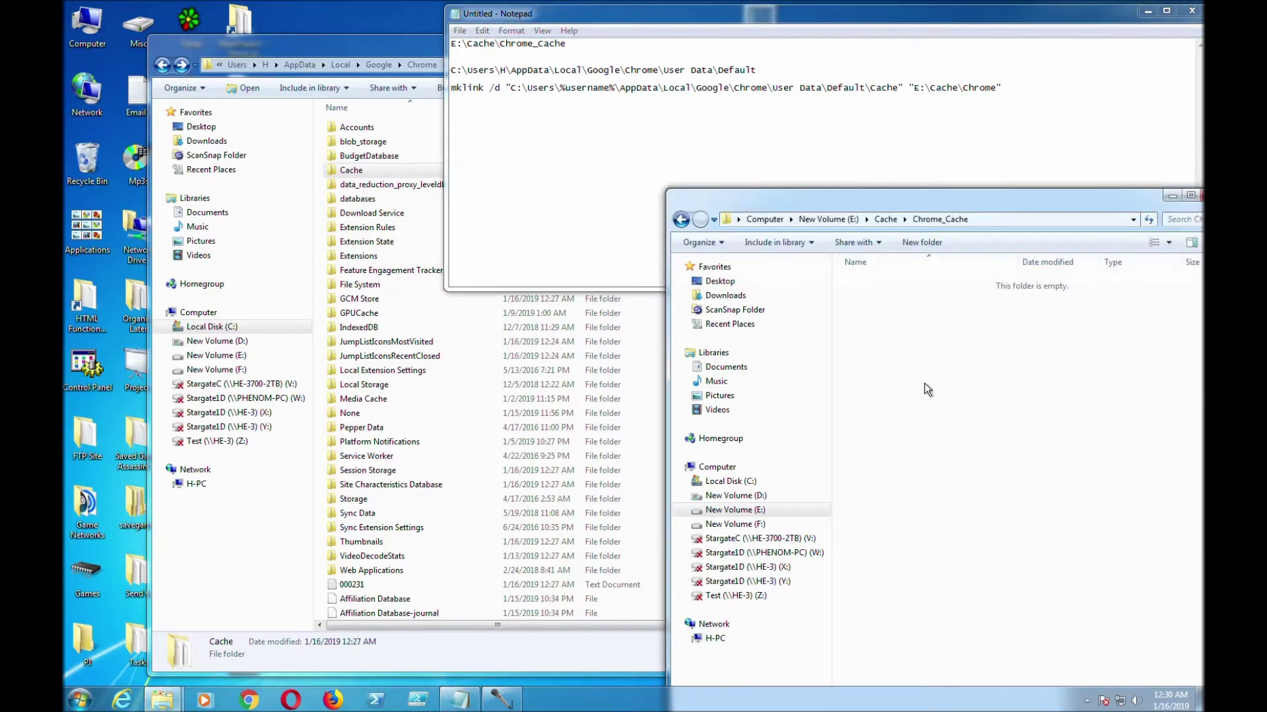
# Step: Copy the Chrome_MediaCache folder's path and add E:\Cache\Chrome_MediaCache as the second line of the notes, followed by a line break
pyautogui.click(681, 220)
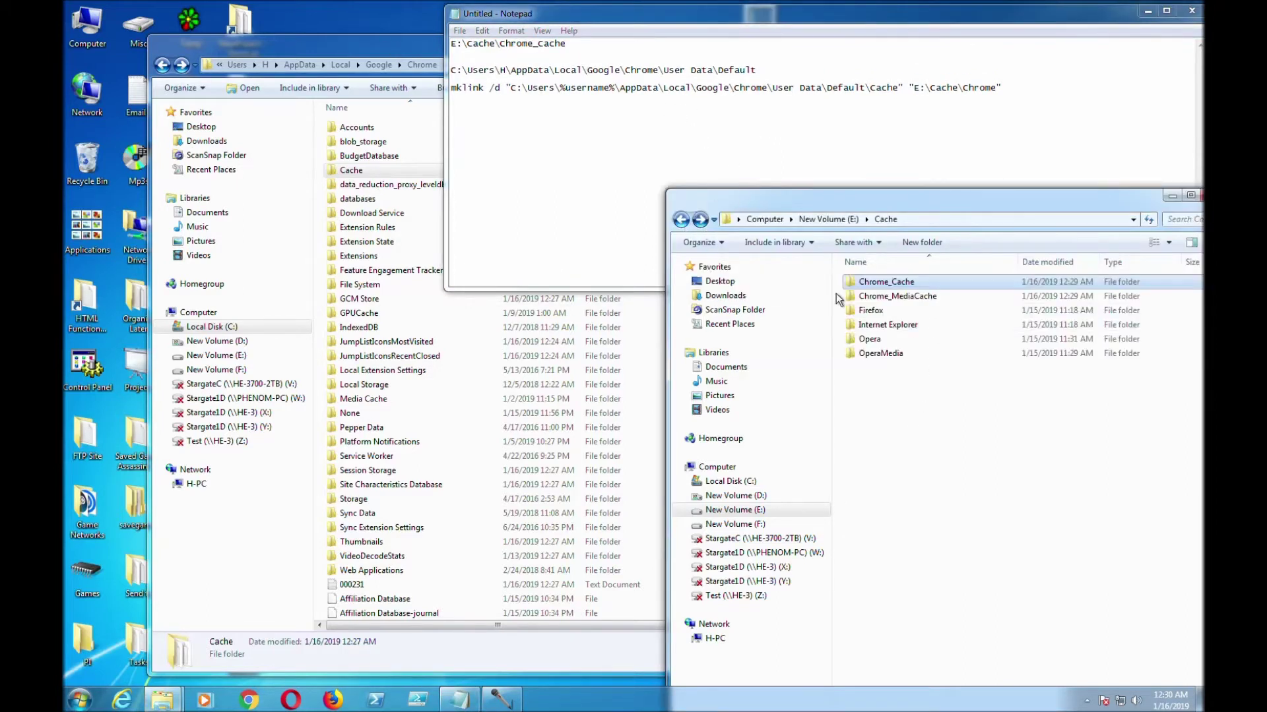
pyautogui.doubleClick(951, 302)
pyautogui.click(1004, 220)
pyautogui.hotkey('ctrl', 'c')
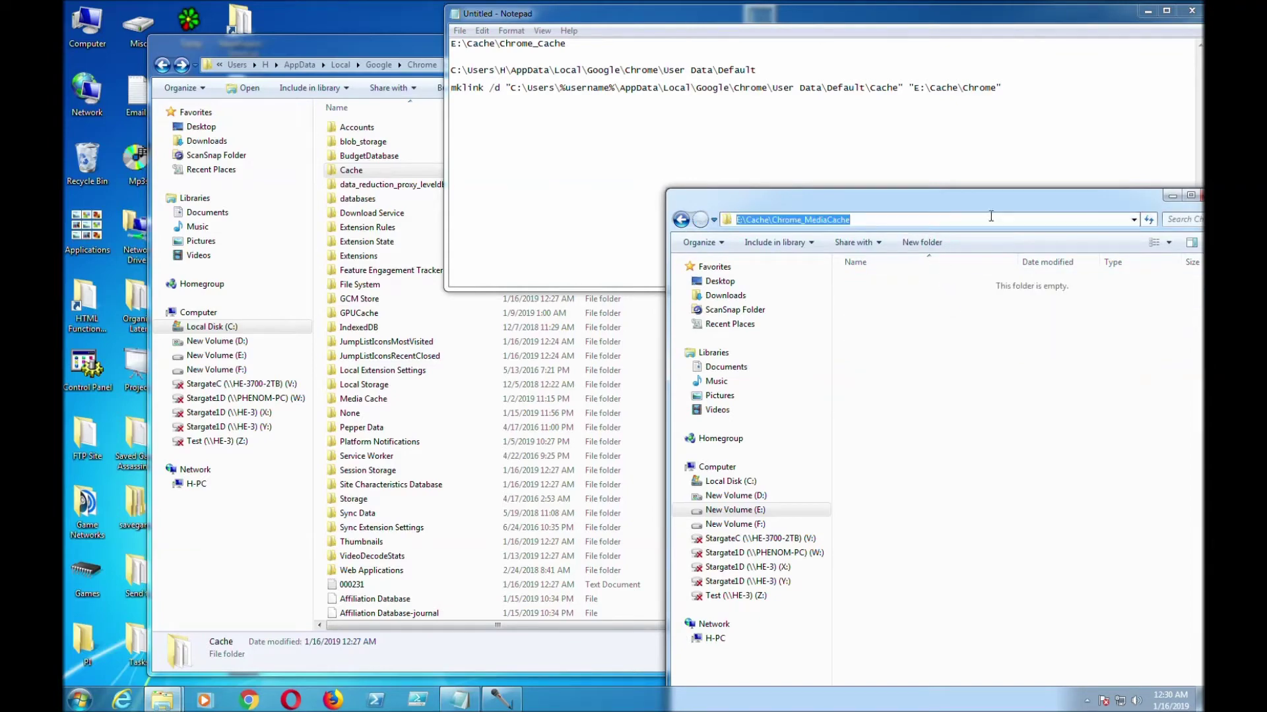
pyautogui.click(633, 60)
pyautogui.hotkey('ctrl', 'v')
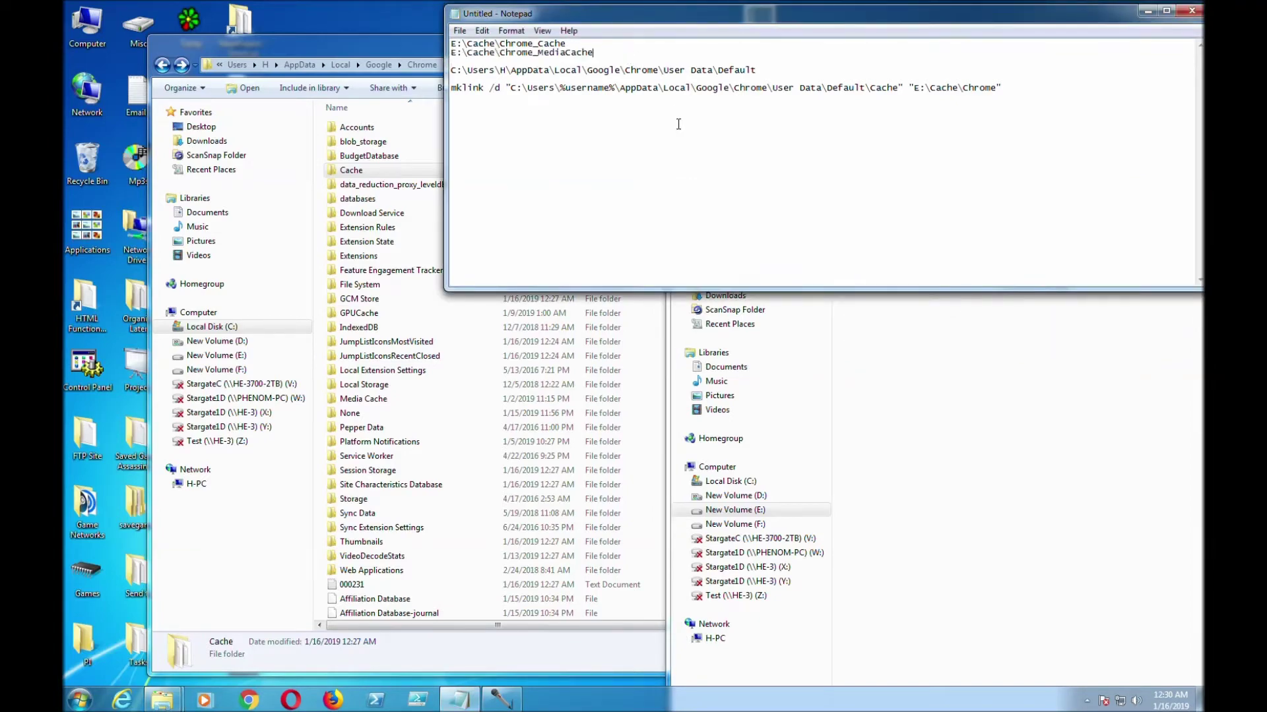
pyautogui.press('Return')
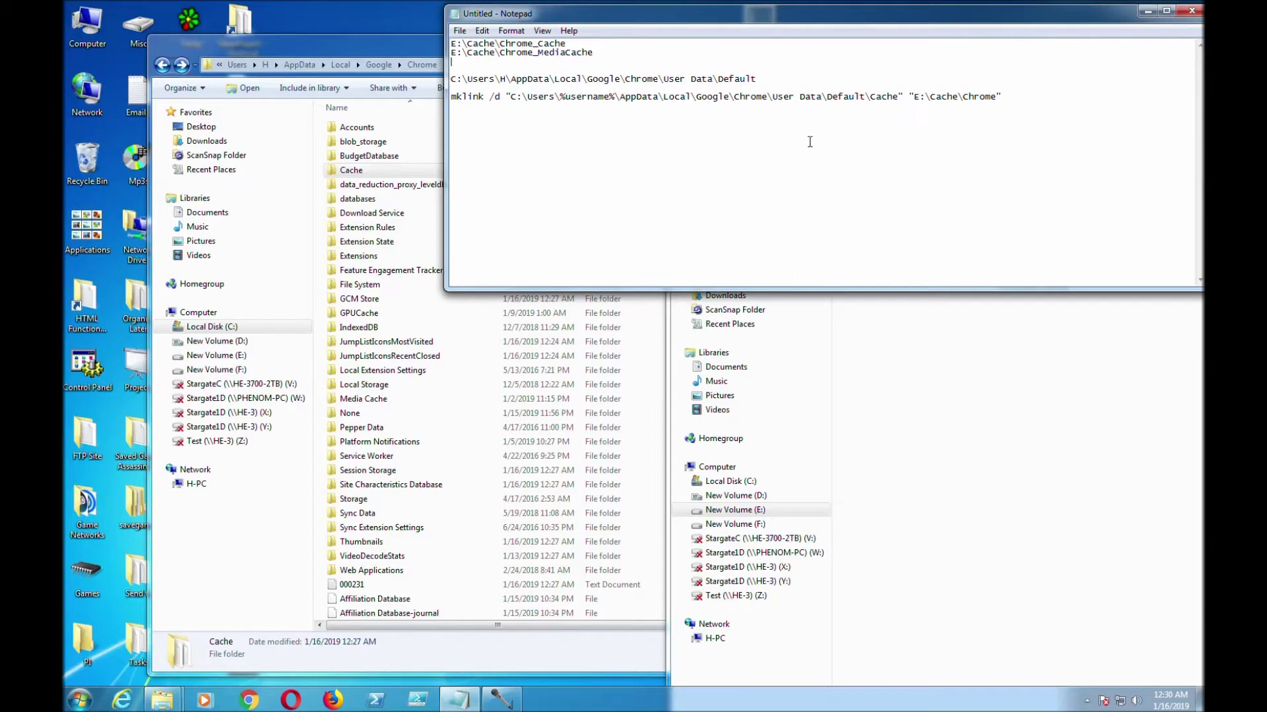
# Step: Rename the Cache folder in Chrome's Default profile folder to CacheA
pyautogui.click(370, 171)
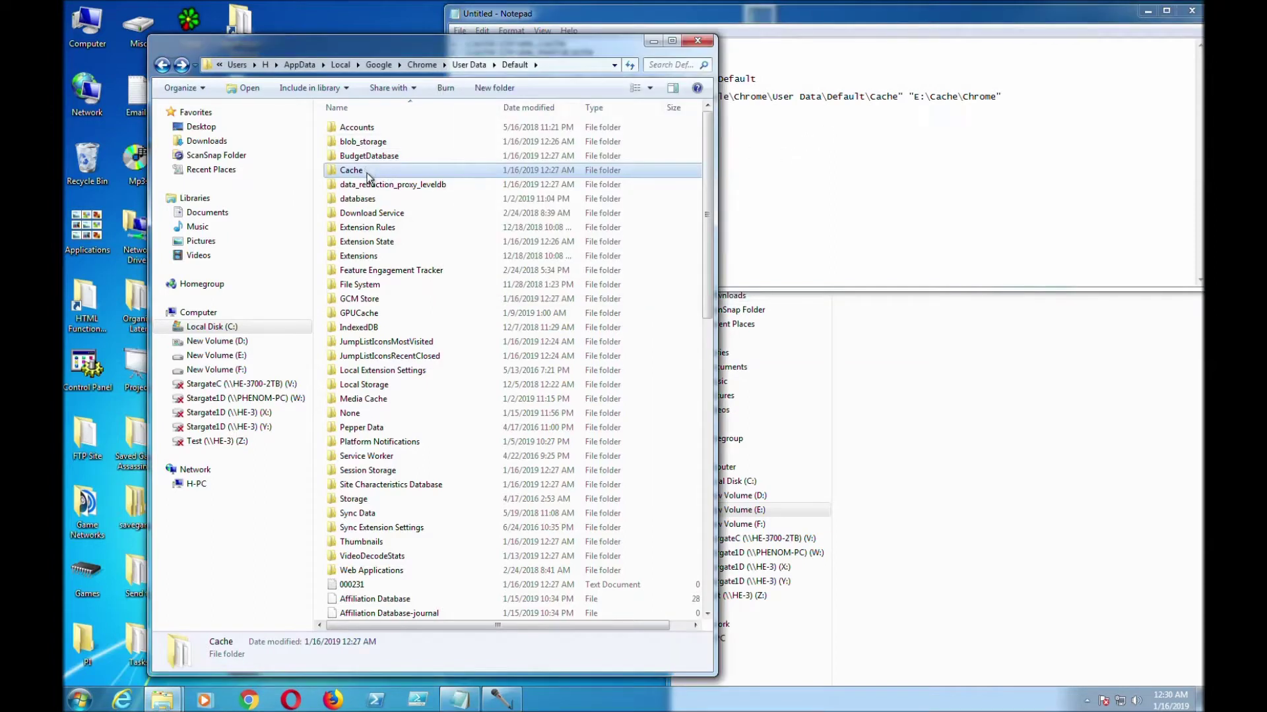
pyautogui.click(367, 180)
pyautogui.click(363, 174)
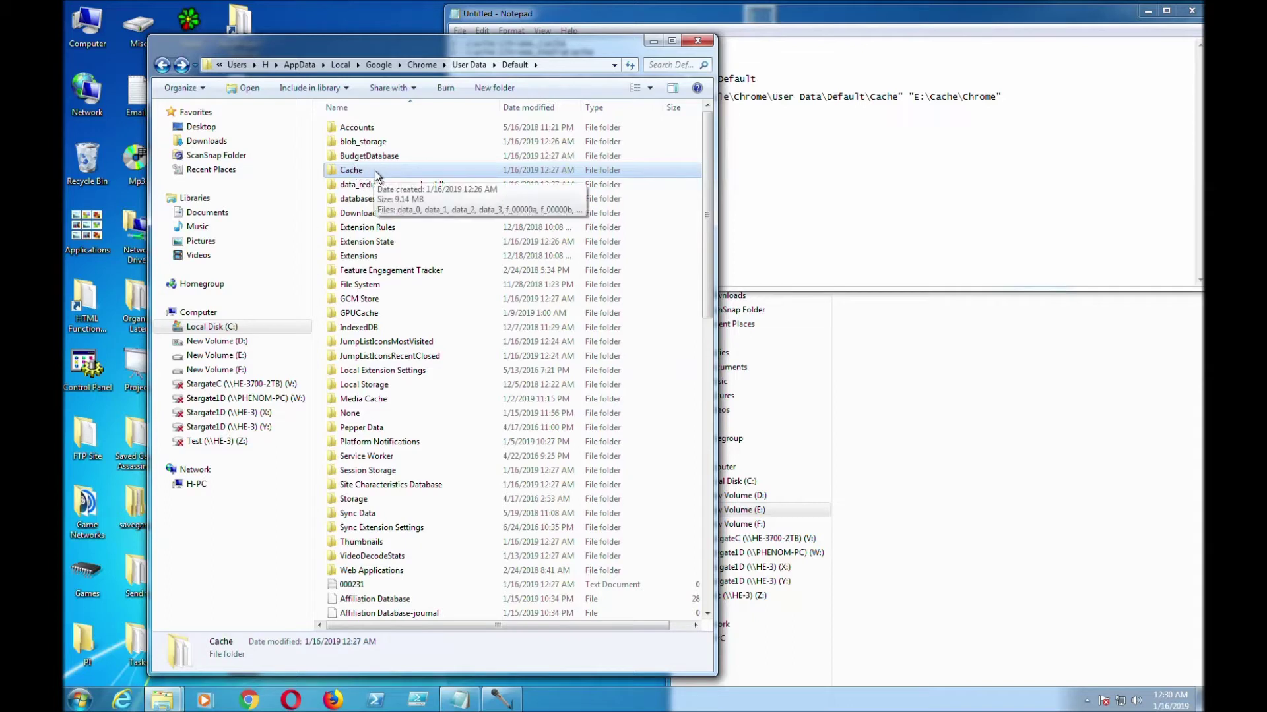
pyautogui.click(368, 172)
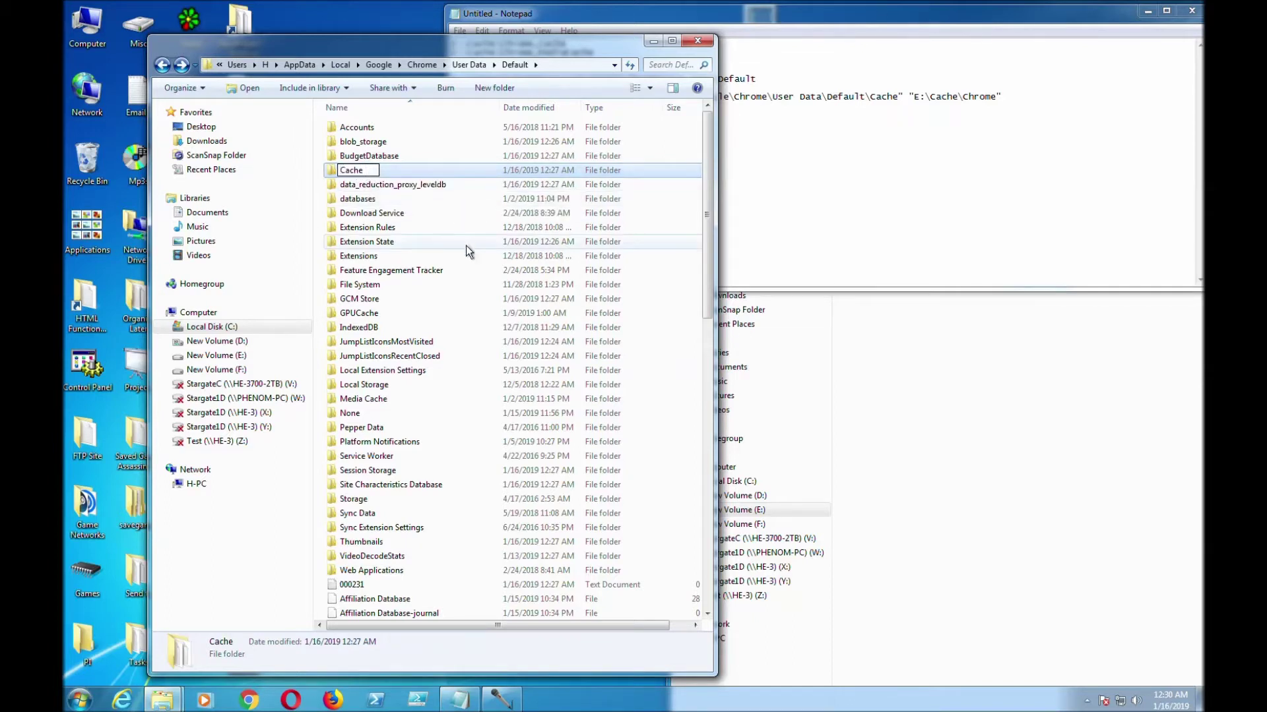
pyautogui.write('A')
pyautogui.press('Return')
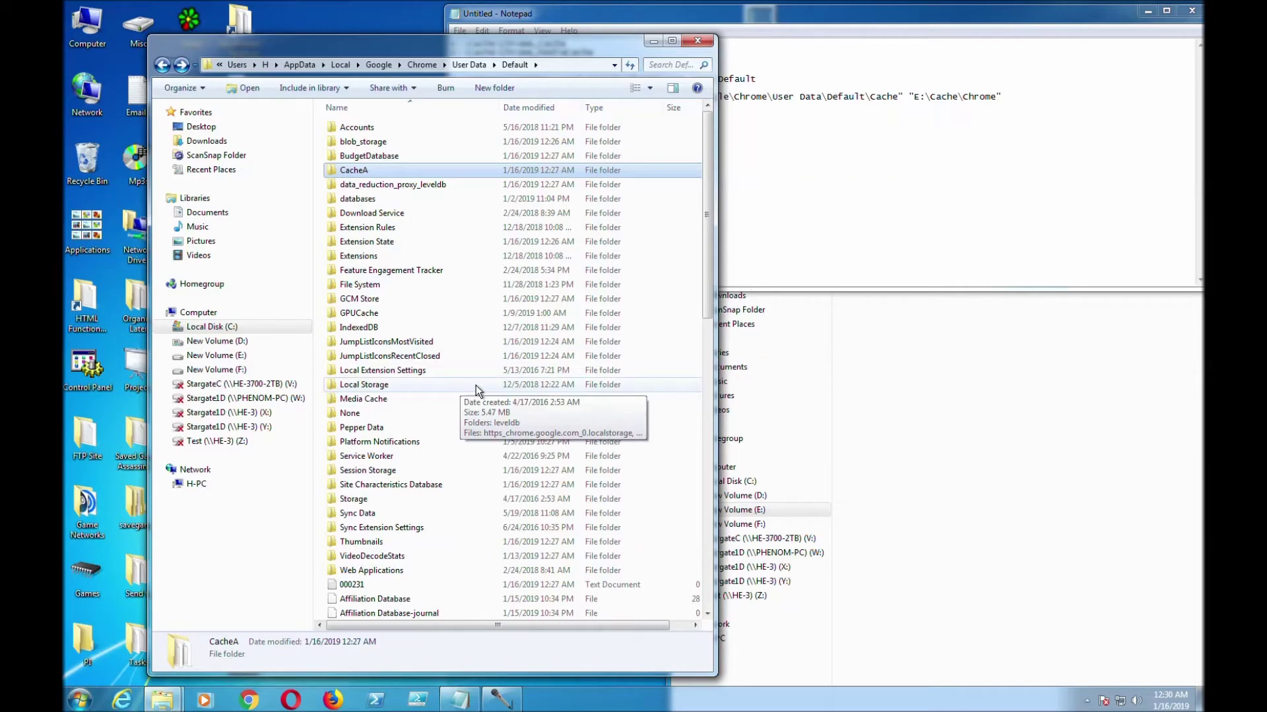
# Step: Rename the Media Cache folder in Chrome's Default profile folder to Media CacheA
pyautogui.click(904, 218)
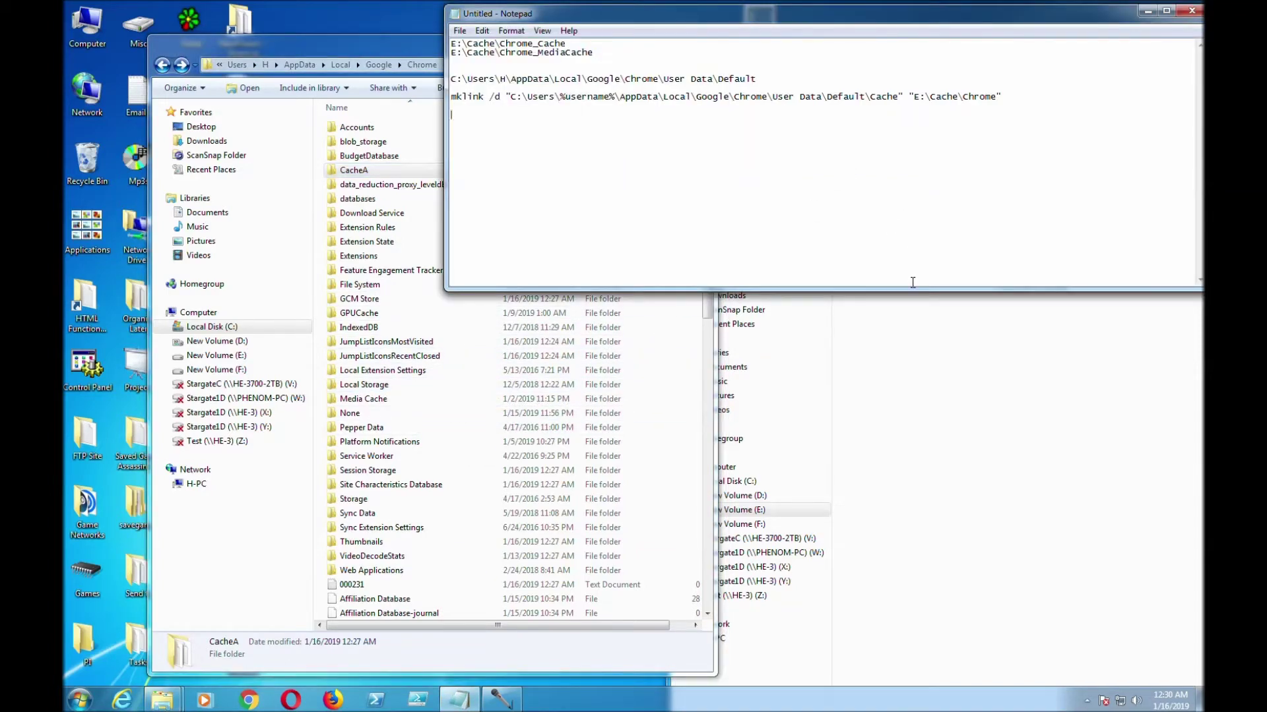
pyautogui.click(418, 457)
pyautogui.click(399, 398)
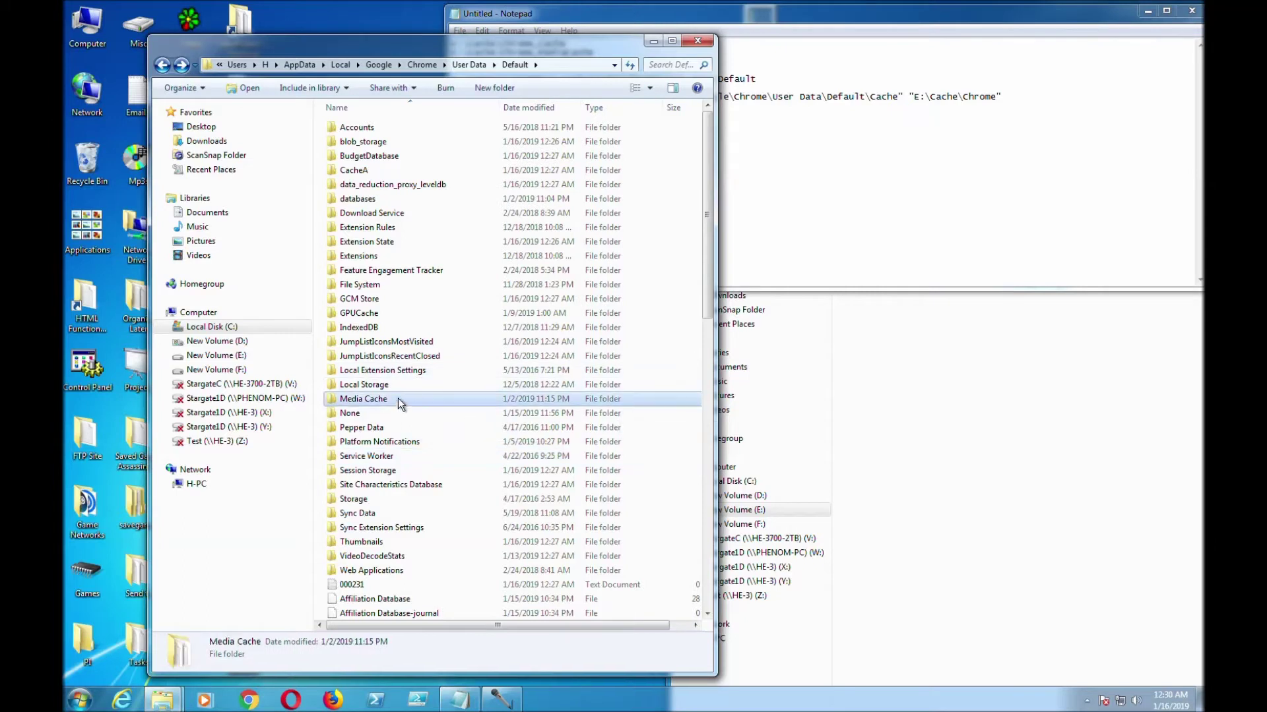
pyautogui.click(398, 398)
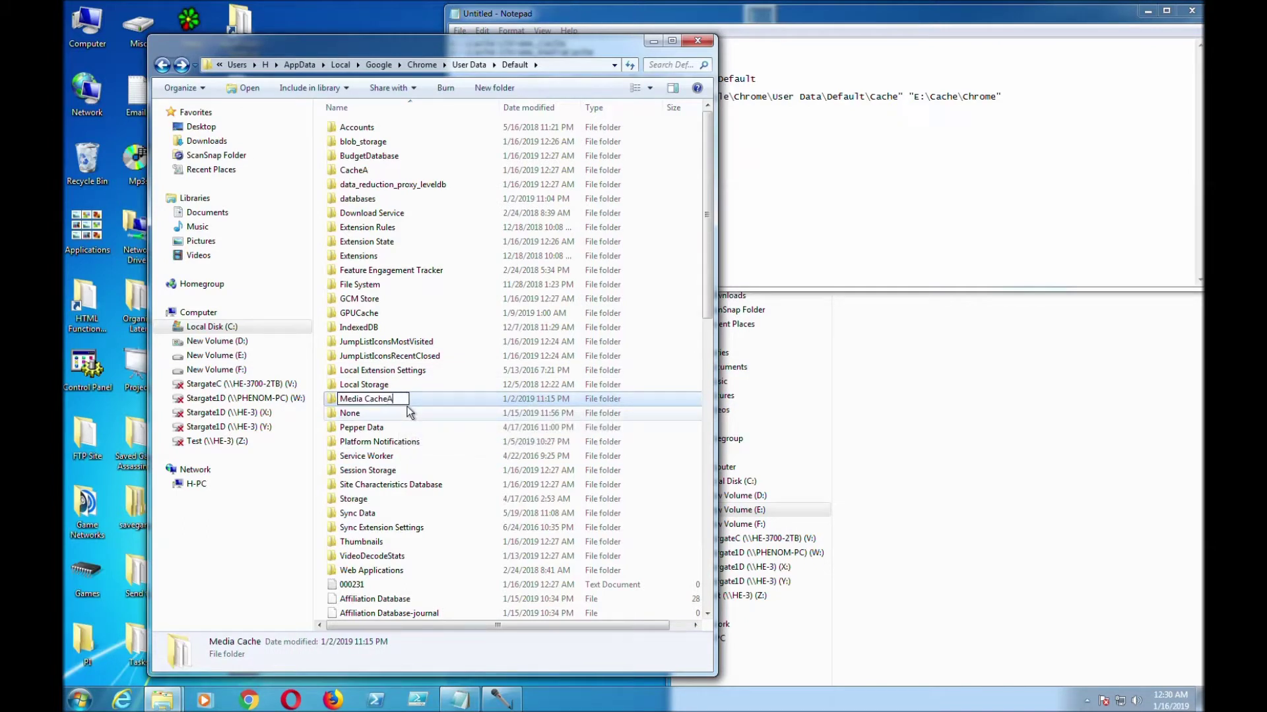
pyautogui.write('A')
pyautogui.press('Return')
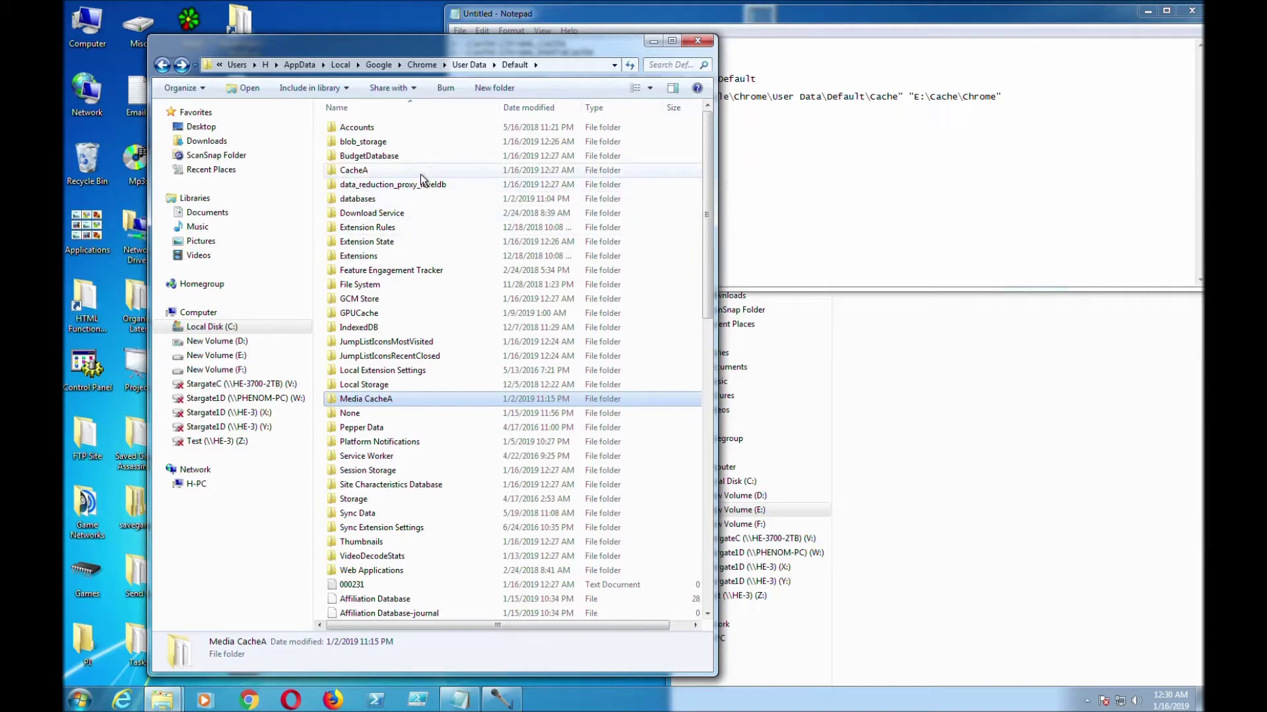
# Step: Review the renamed CacheA and Media CacheA folders and examine the files inside CacheA, returning to the Default folder
pyautogui.moveTo(376, 170)
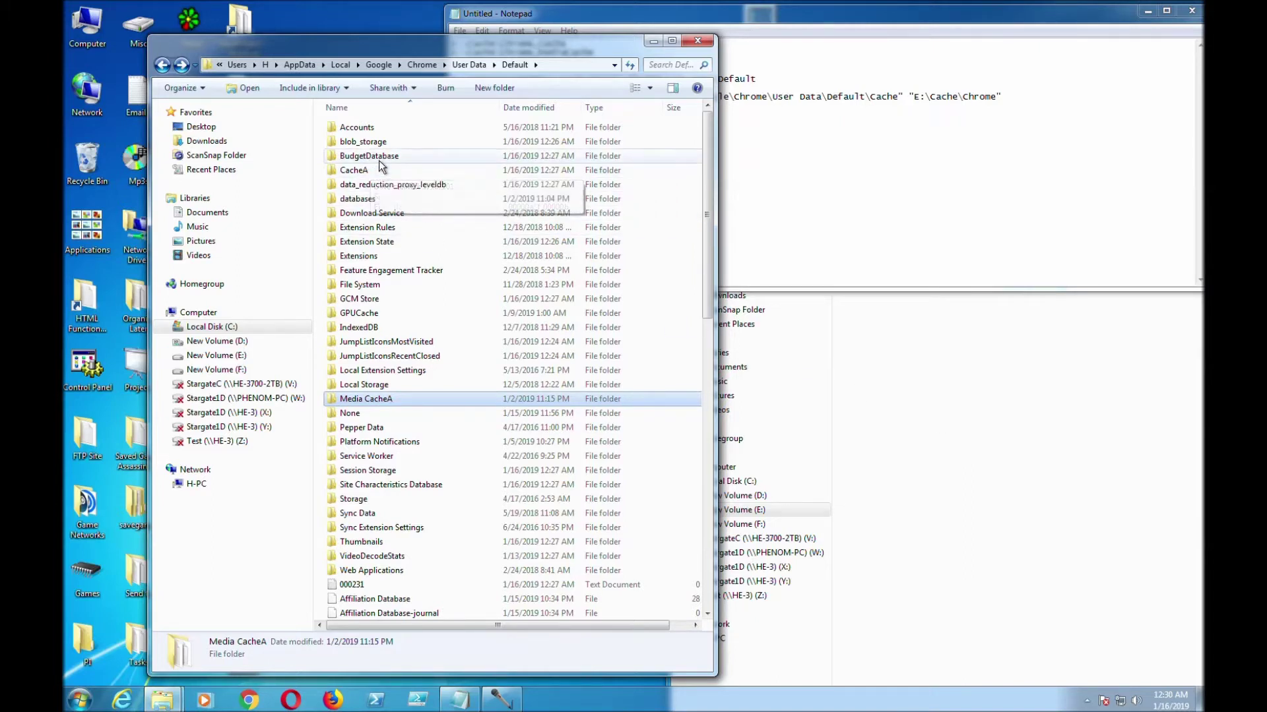
pyautogui.click(371, 170)
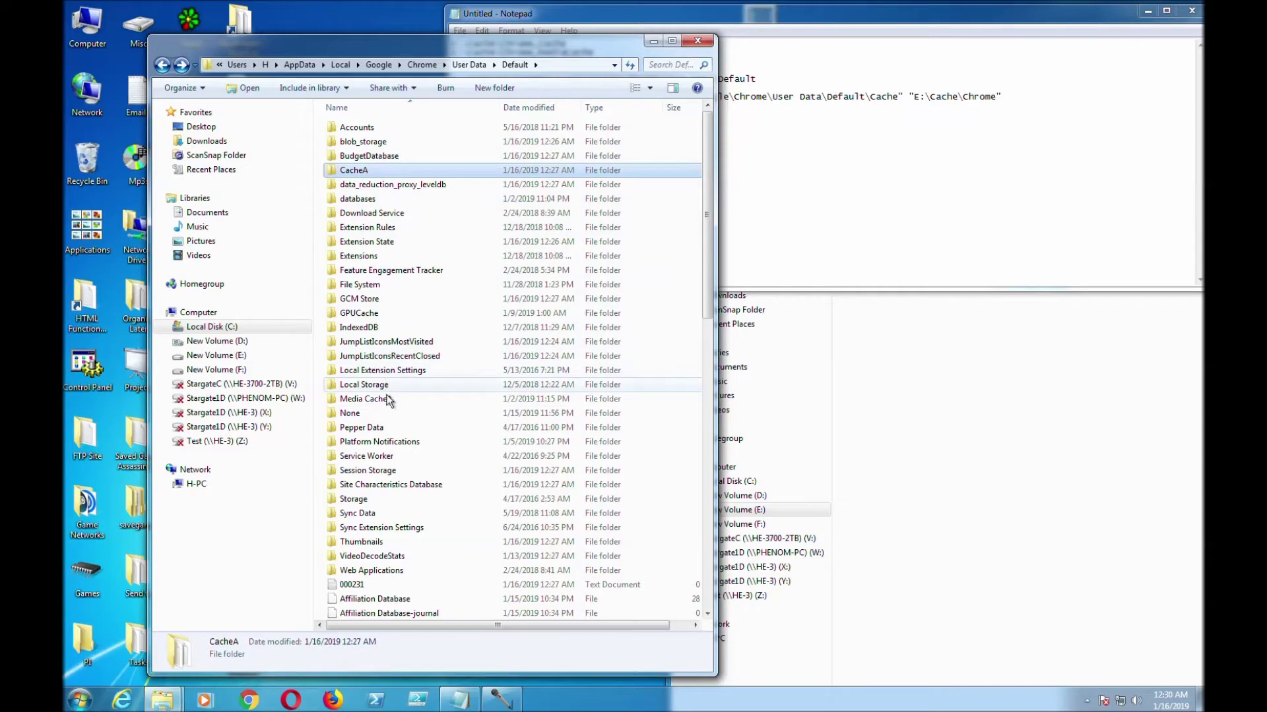
pyautogui.click(373, 399)
pyautogui.click(399, 168)
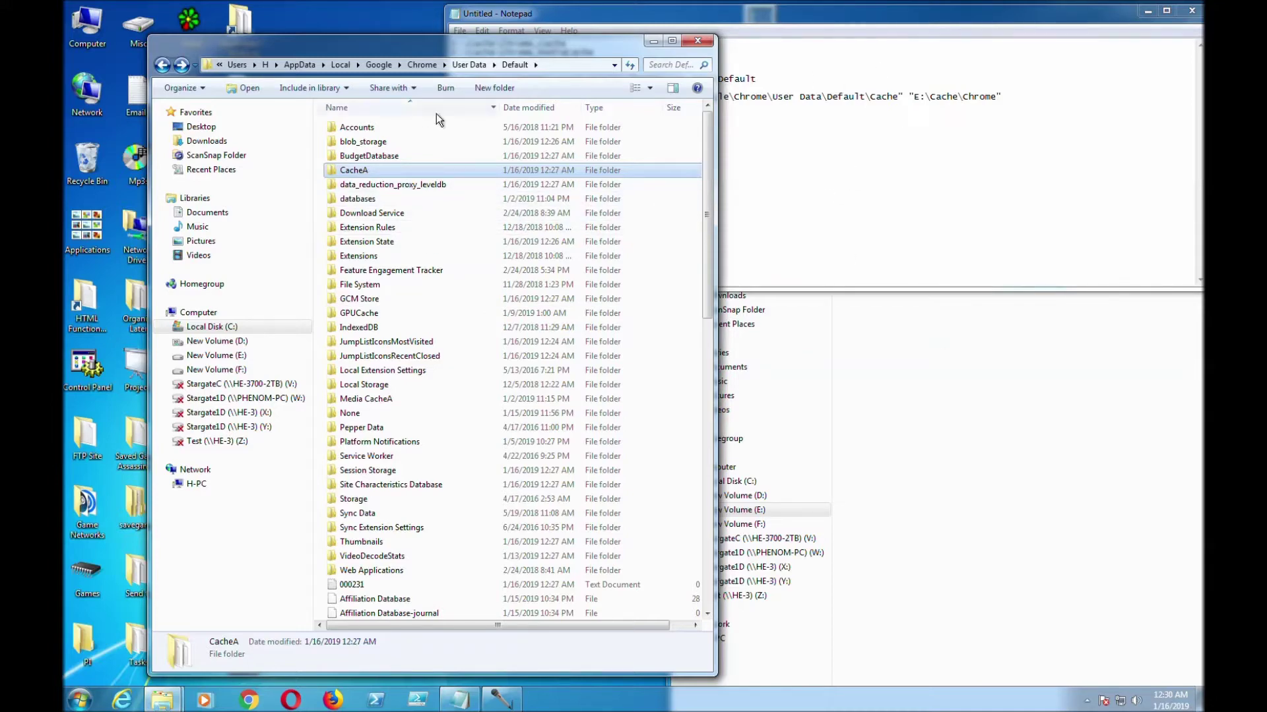
pyautogui.moveTo(588, 58); pyautogui.dragTo(517, 48)
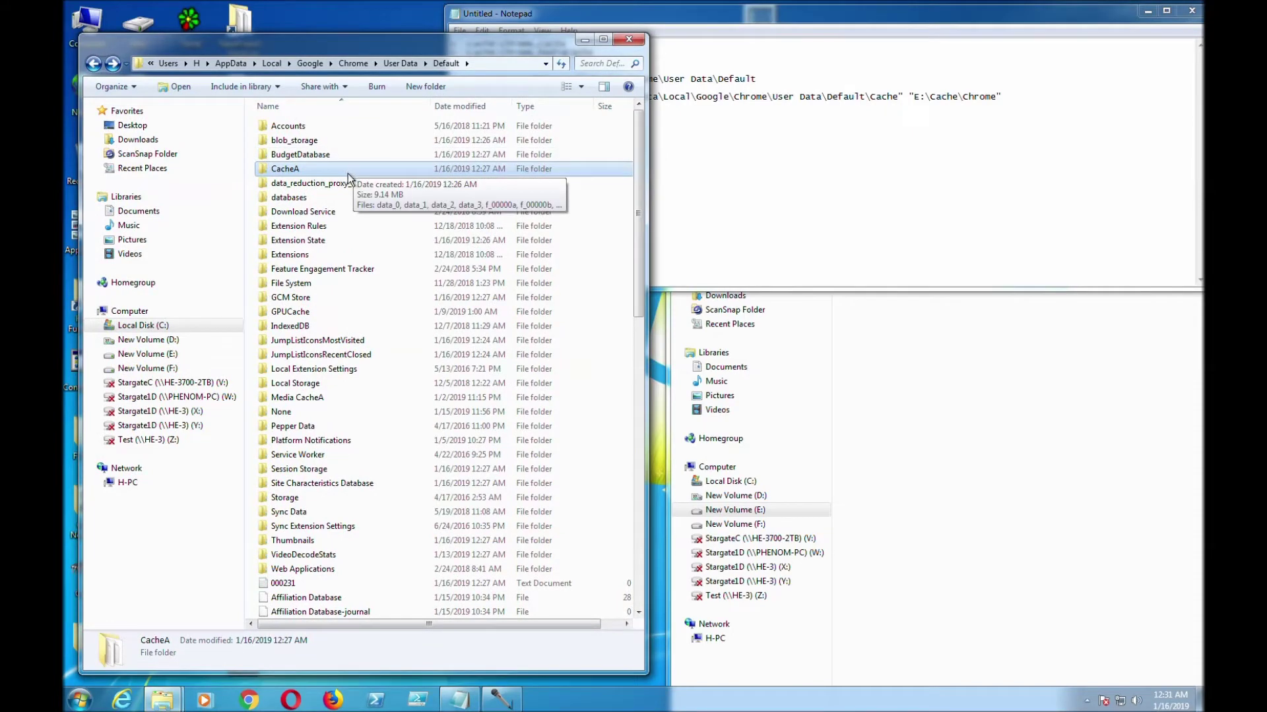
pyautogui.click(311, 167)
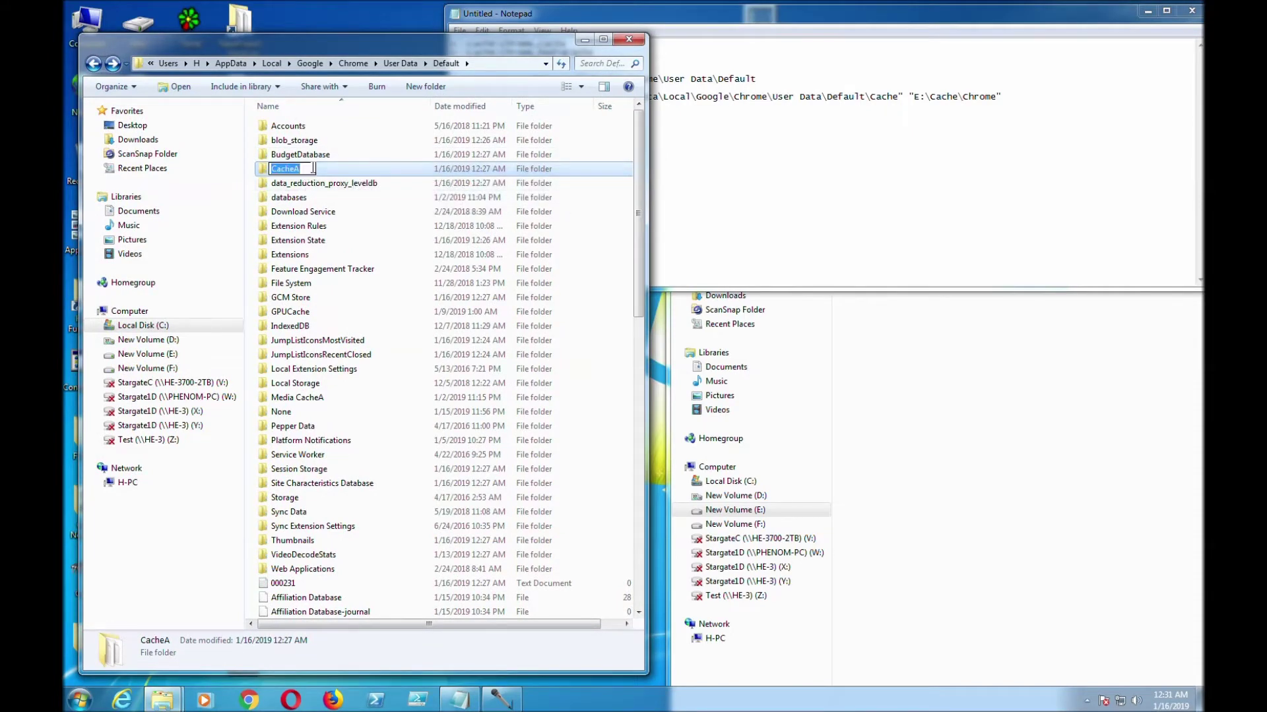
pyautogui.click(353, 184)
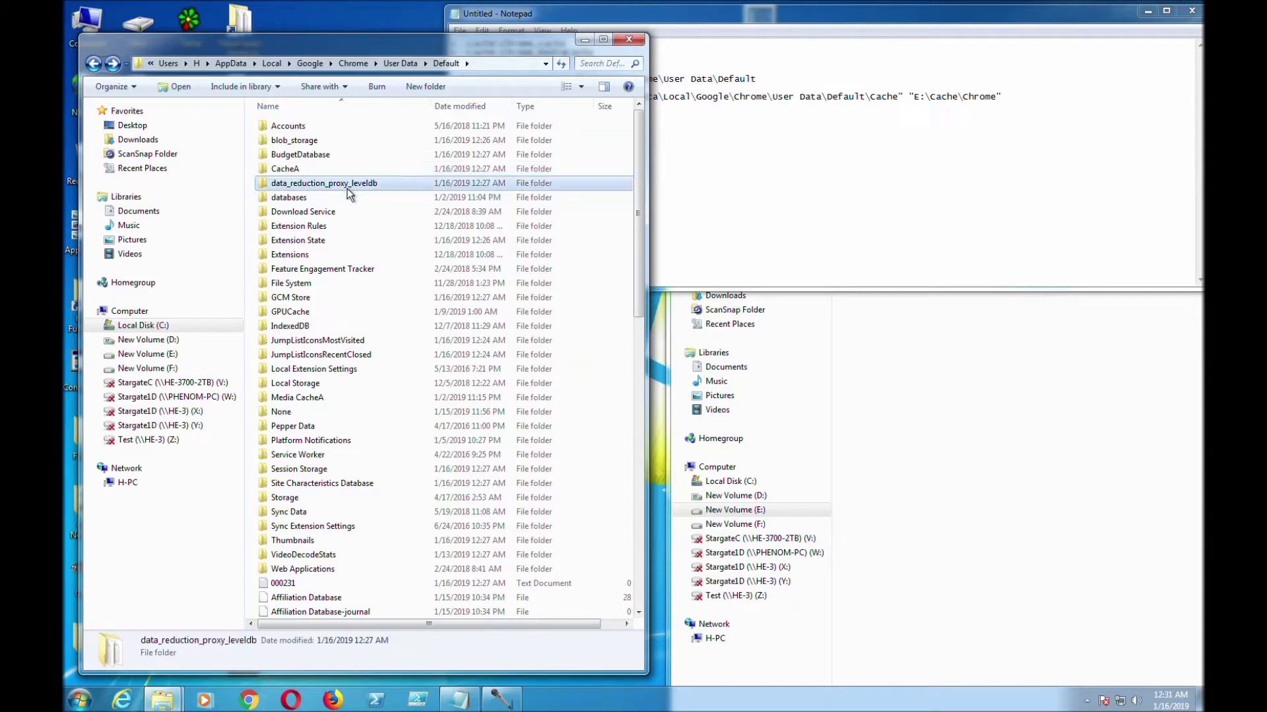
pyautogui.doubleClick(319, 169)
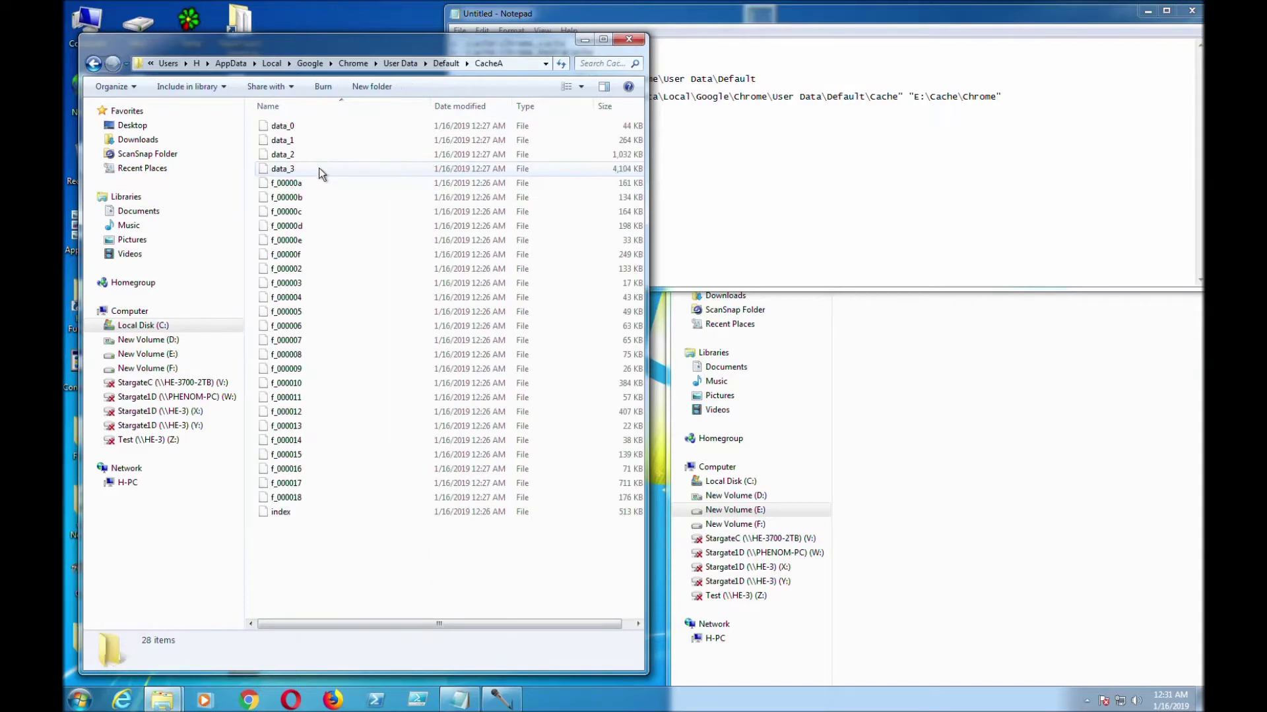
pyautogui.press('BackSpace')
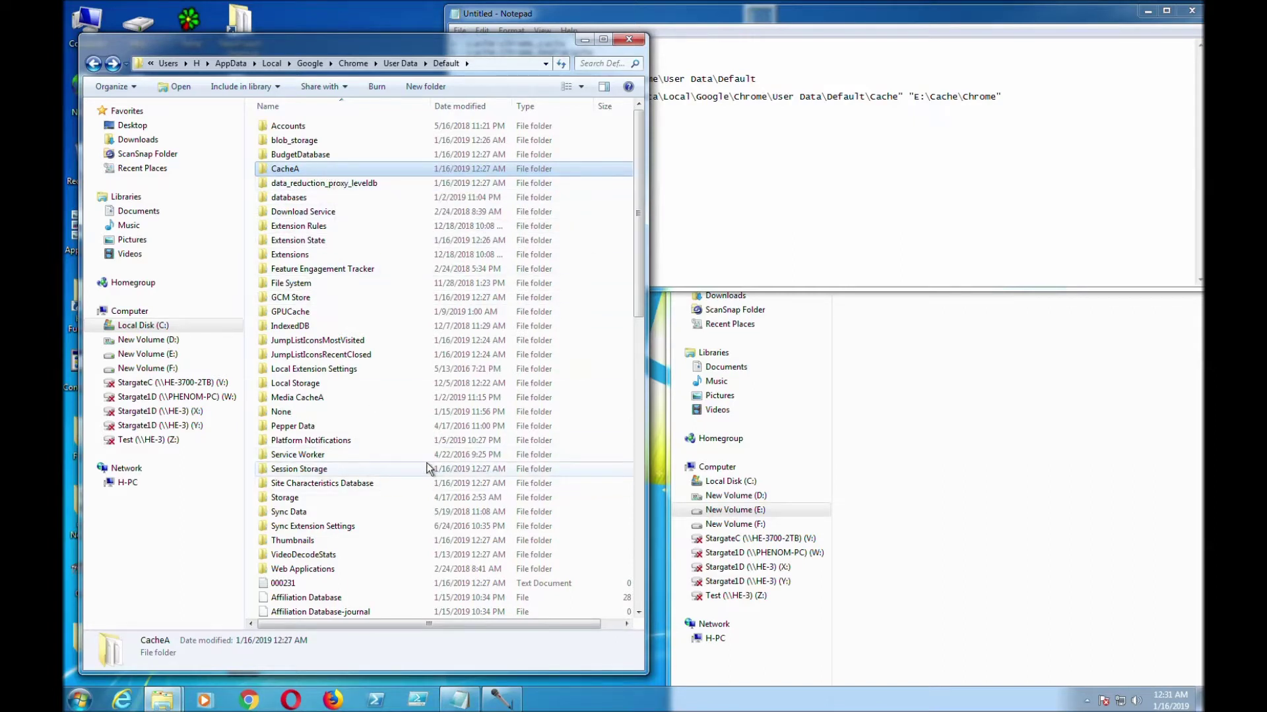
# Step: Add this command below the existing one in the notes: mklink /d "C:\Users\%username%\AppData\Local\Google\Chrome\User Data\Default\Media Cache" "E:\Cache\Chrome_MediaCache"
pyautogui.click(850, 196)
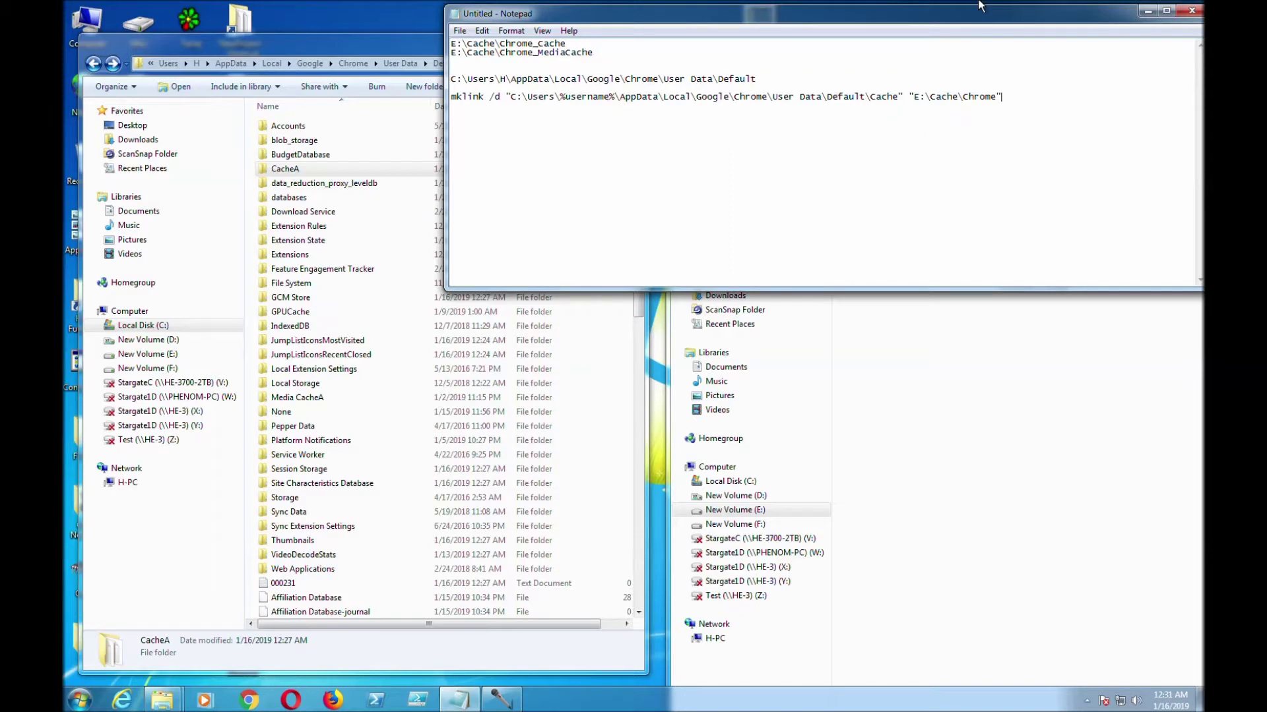
pyautogui.press('Return')
pyautogui.write('mklink /d "')
pyautogui.moveTo(865, 97); pyautogui.dragTo(618, 87)
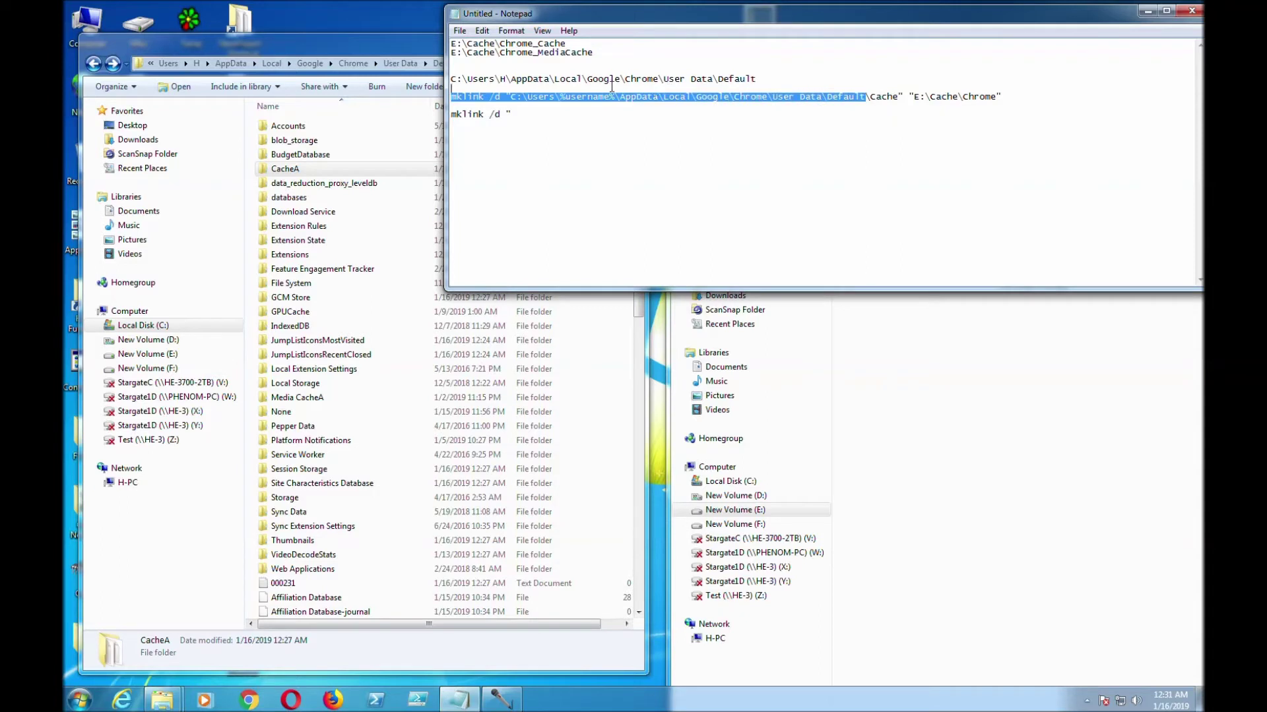
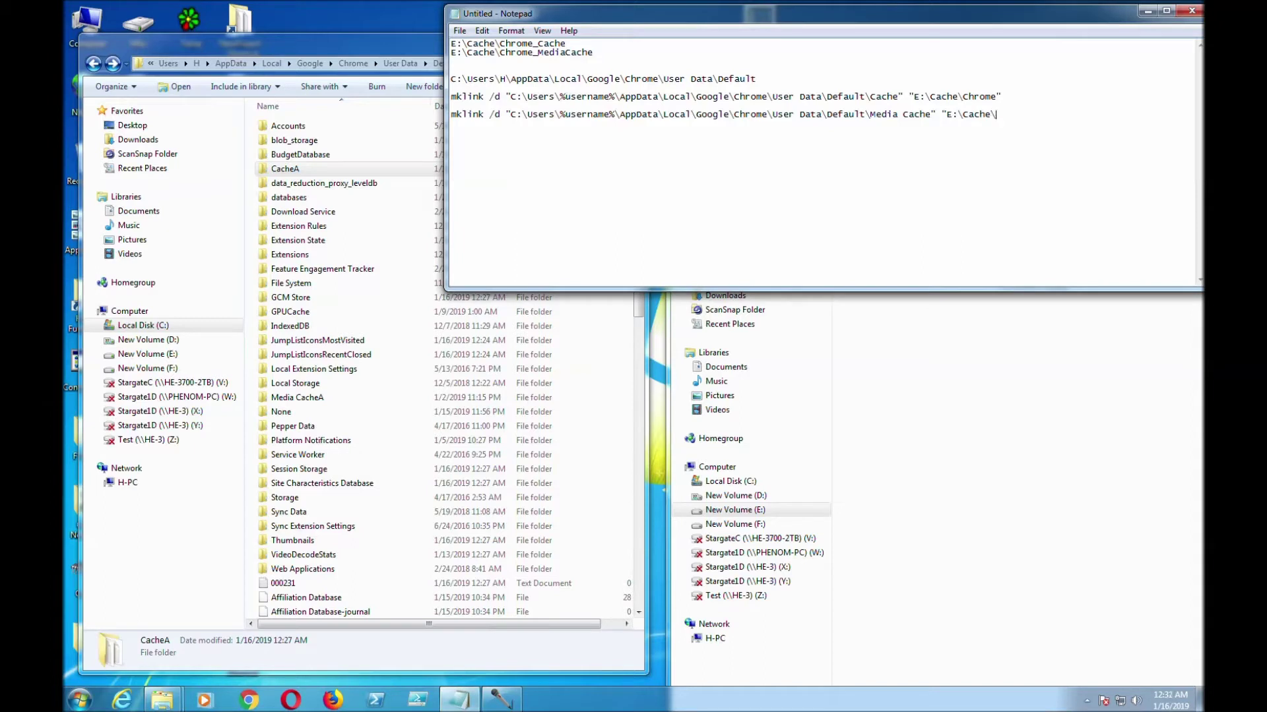
pyautogui.write('Chrome_MediaCache"')
# Step: Replace the target path in the first mklink command with E:\Cache\Chrome_Cache, copied from the first line of the notes
pyautogui.moveTo(567, 44); pyautogui.dragTo(412, 41)
pyautogui.hotkey('ctrl', 'c')
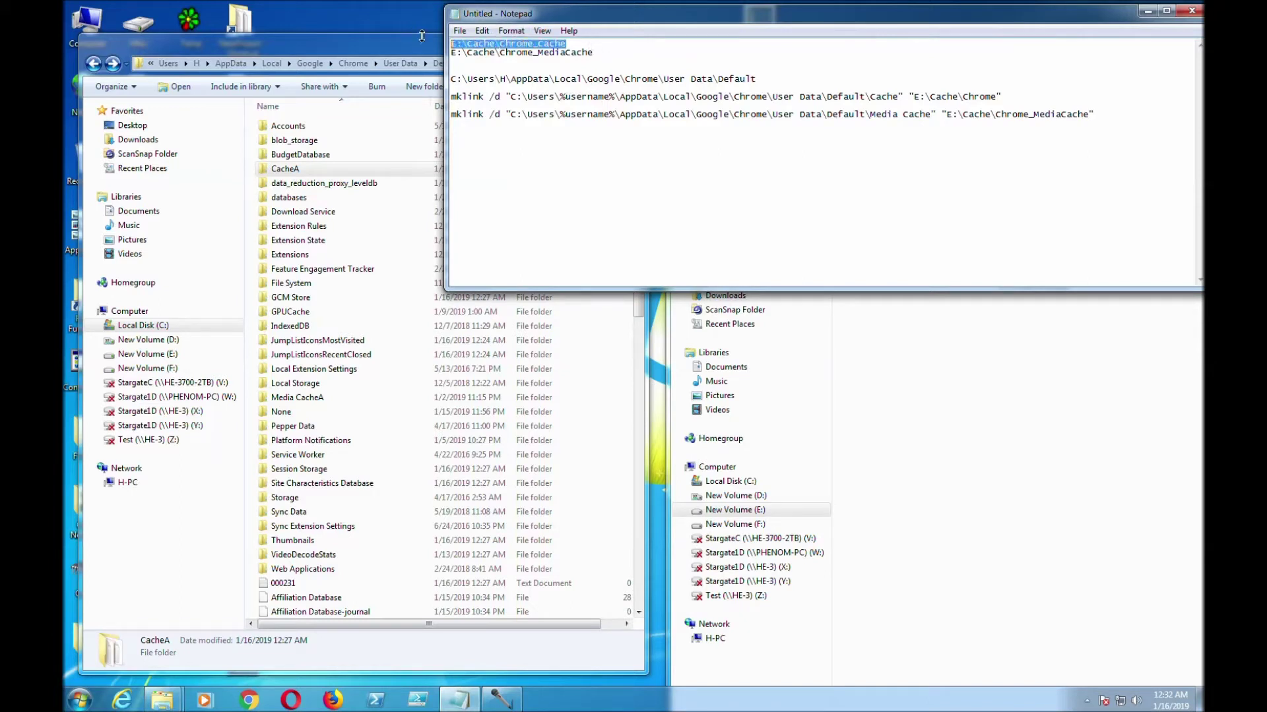
pyautogui.moveTo(998, 96); pyautogui.dragTo(914, 99)
pyautogui.hotkey('ctrl', 'v')
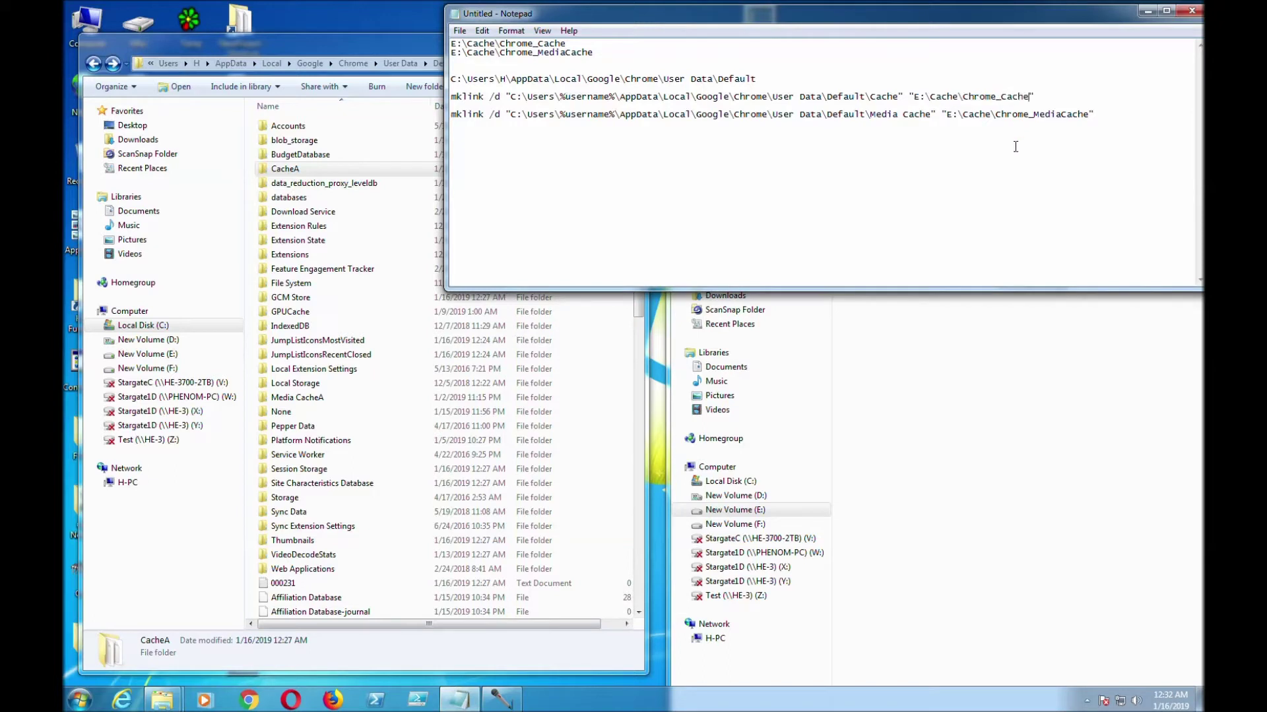
# Step: Return the second file window to E:\Cache and open a Command Prompt as administrator, placed clear of the mklink lines
pyautogui.click(896, 386)
pyautogui.click(682, 220)
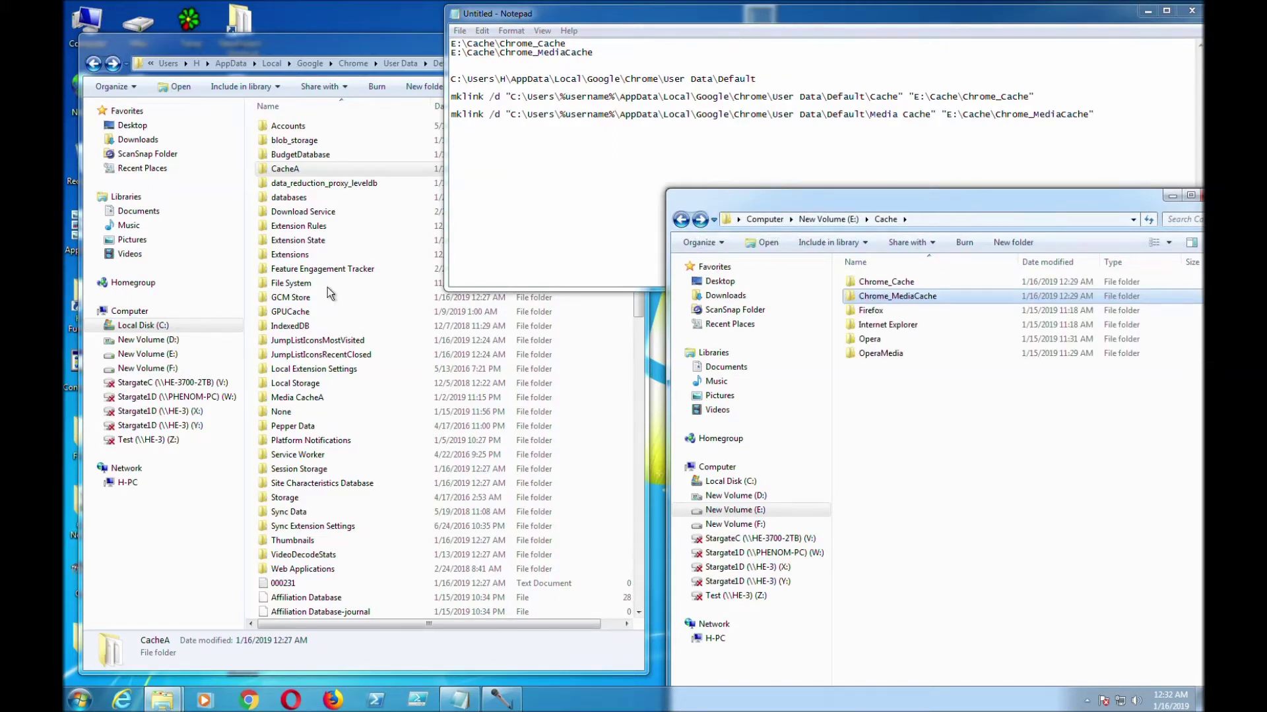
pyautogui.click(80, 700)
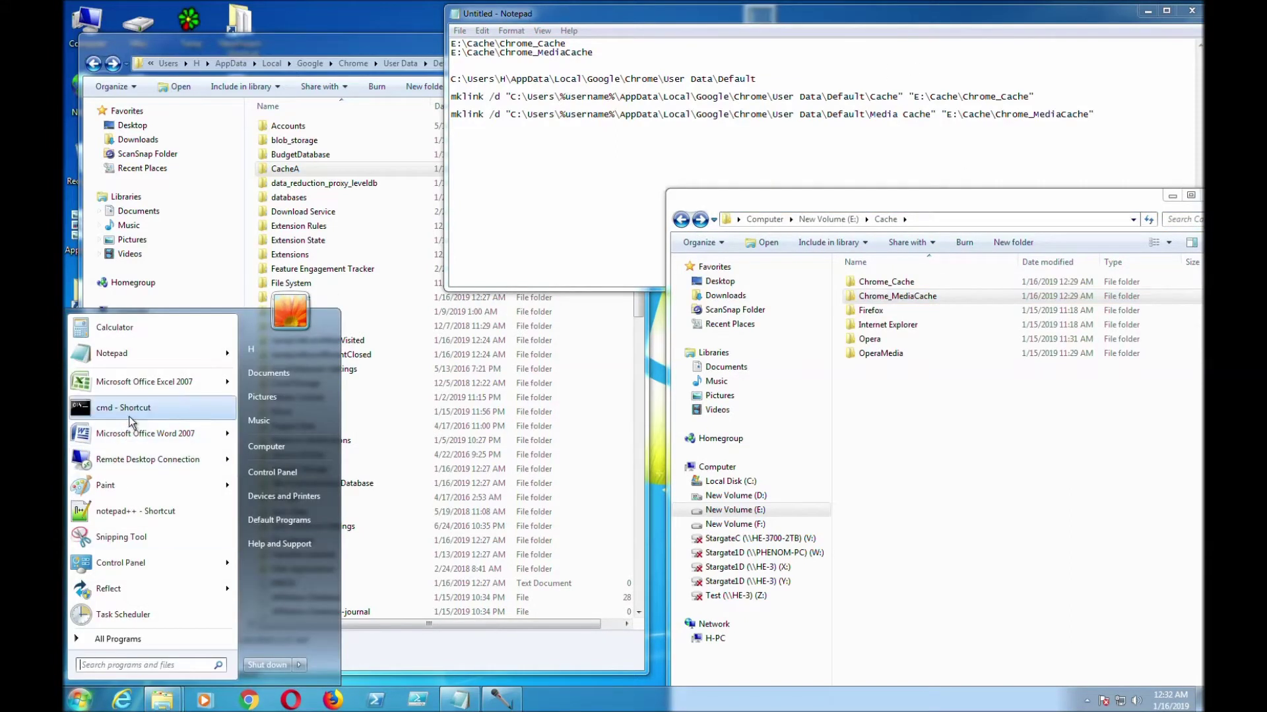
pyautogui.rightClick(109, 410)
pyautogui.click(145, 436)
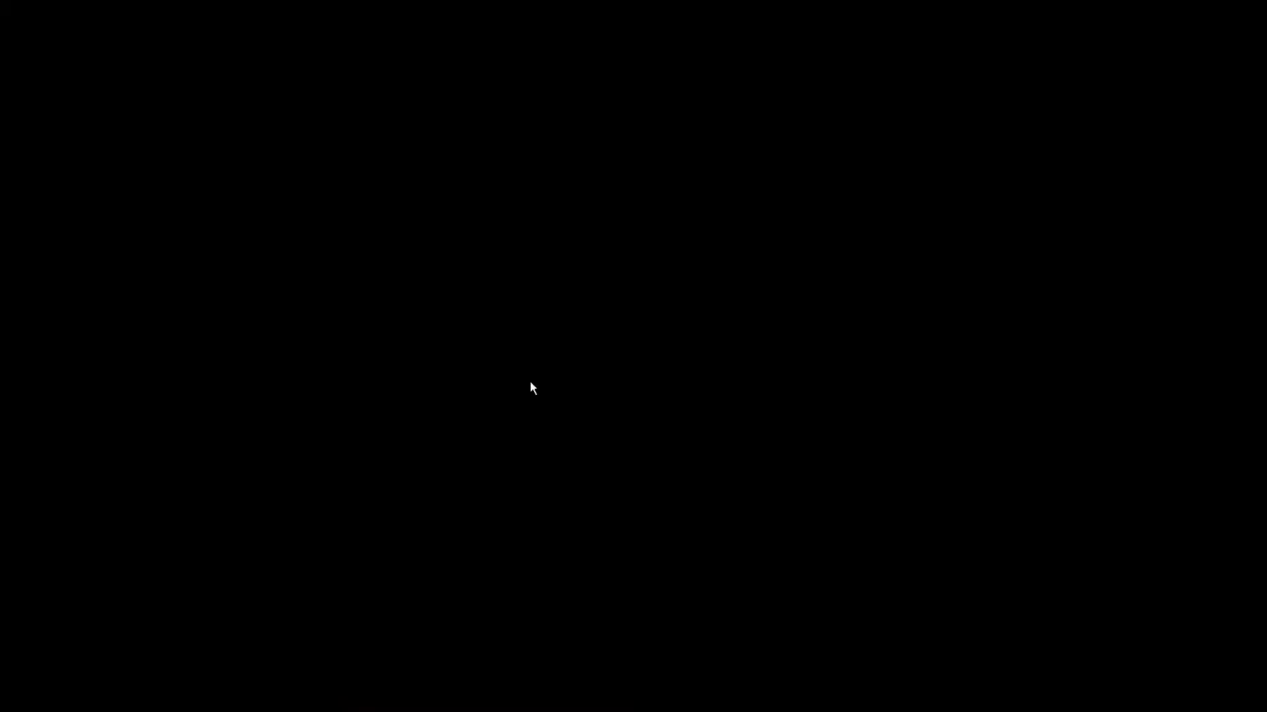
pyautogui.click(276, 485)
pyautogui.moveTo(465, 147); pyautogui.dragTo(467, 221)
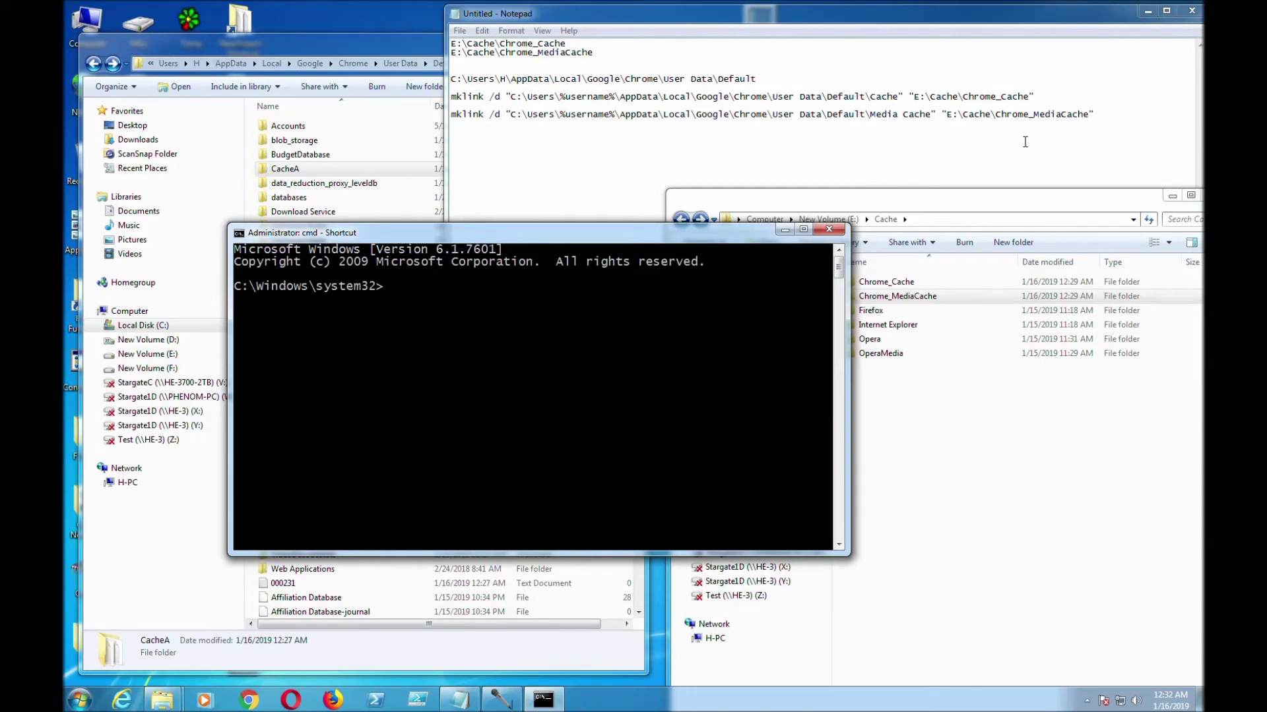
# Step: Copy the first mklink command, for Default\Cache to E:\Cache\Chrome_Cache, from the notes and run it in the administrator Command Prompt
pyautogui.click(1042, 97)
pyautogui.keyDown('shift'); pyautogui.click(454, 99); pyautogui.keyUp('shift')
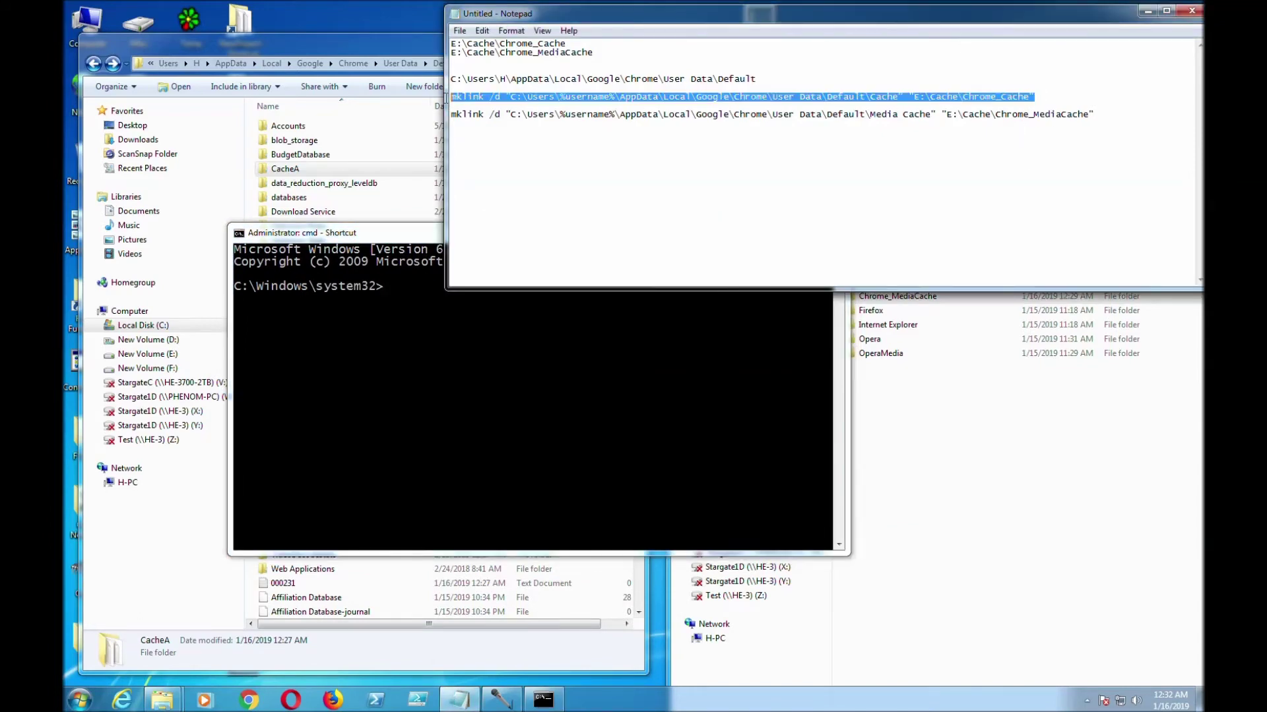
pyautogui.rightClick(472, 96)
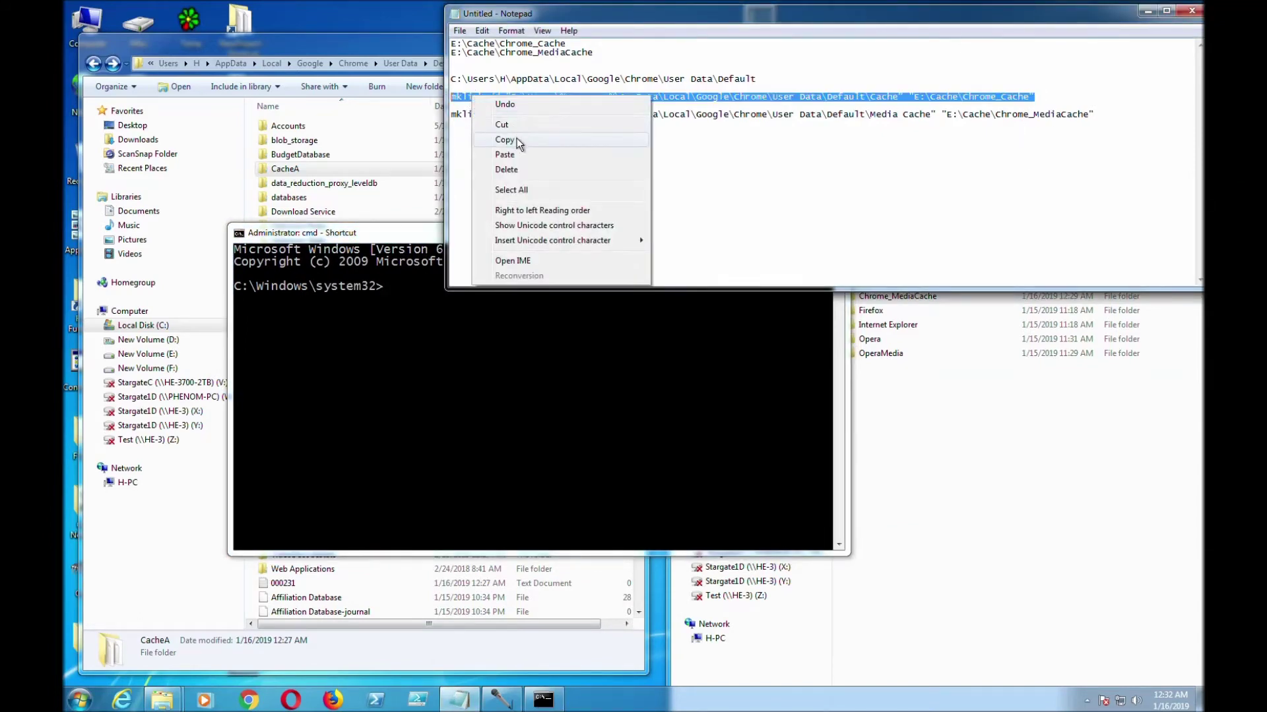
pyautogui.click(517, 137)
pyautogui.click(389, 287)
pyautogui.rightClick(391, 289)
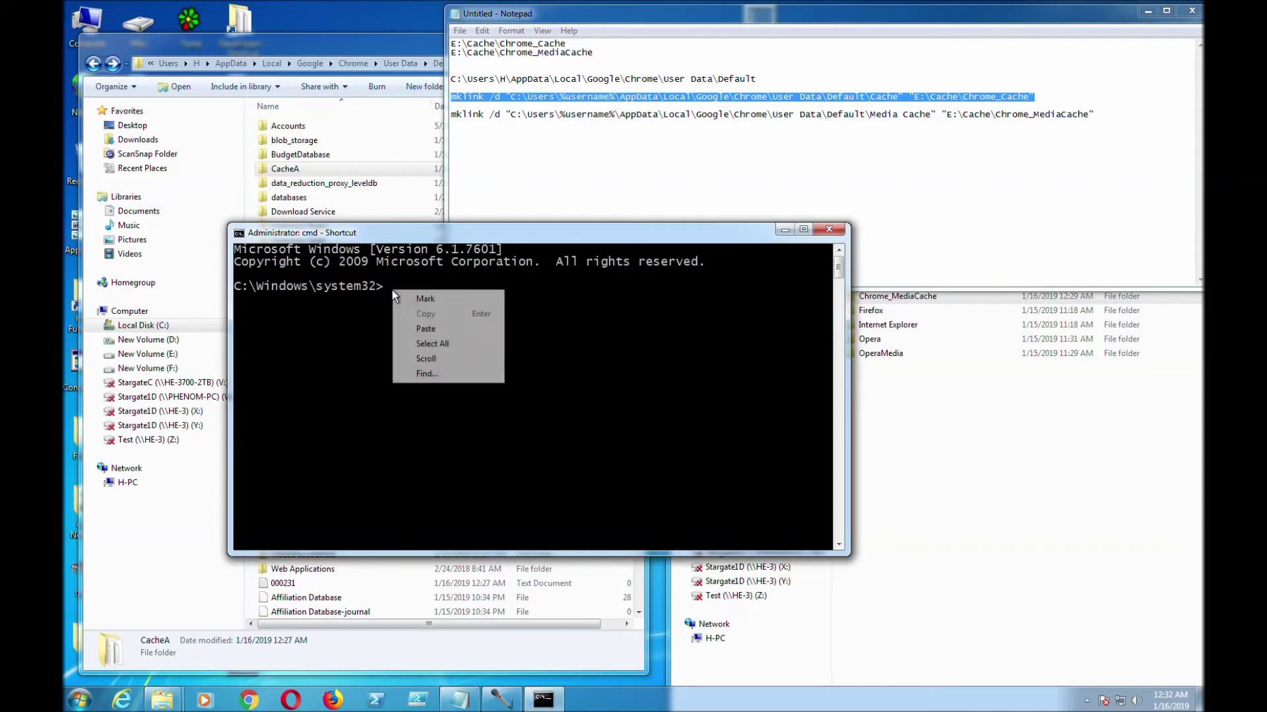
pyautogui.click(447, 330)
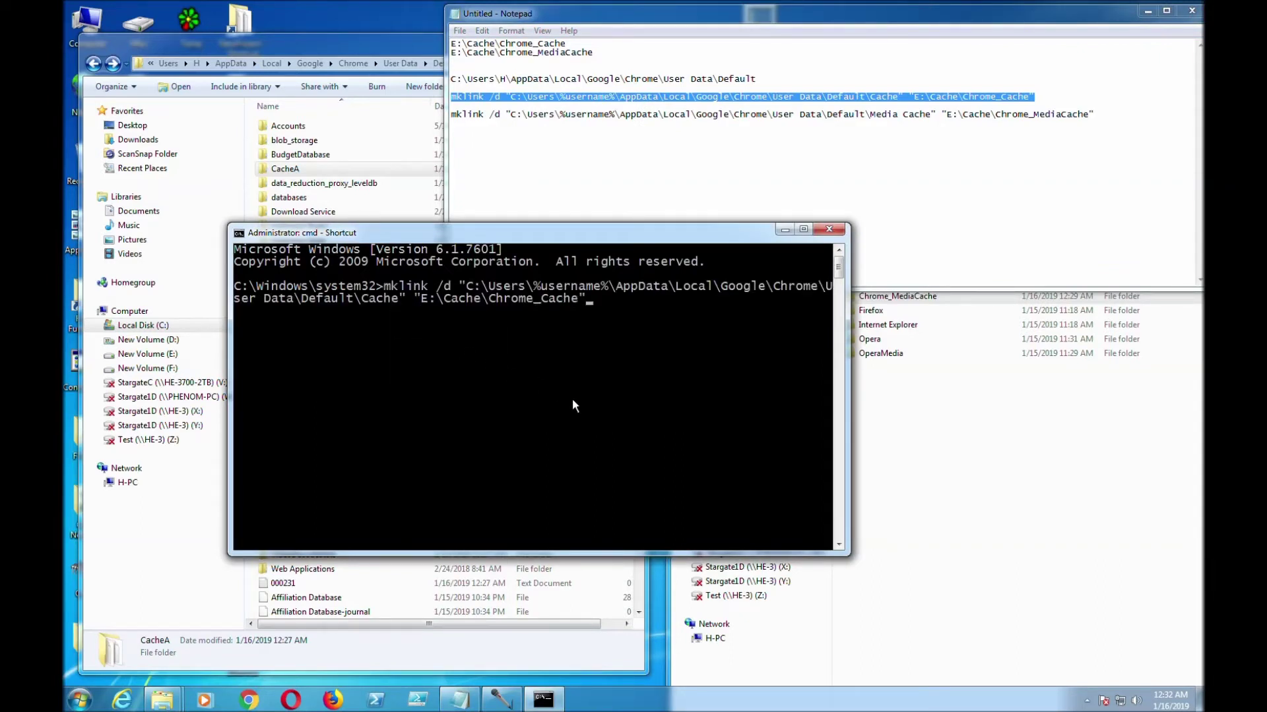
pyautogui.press('Return')
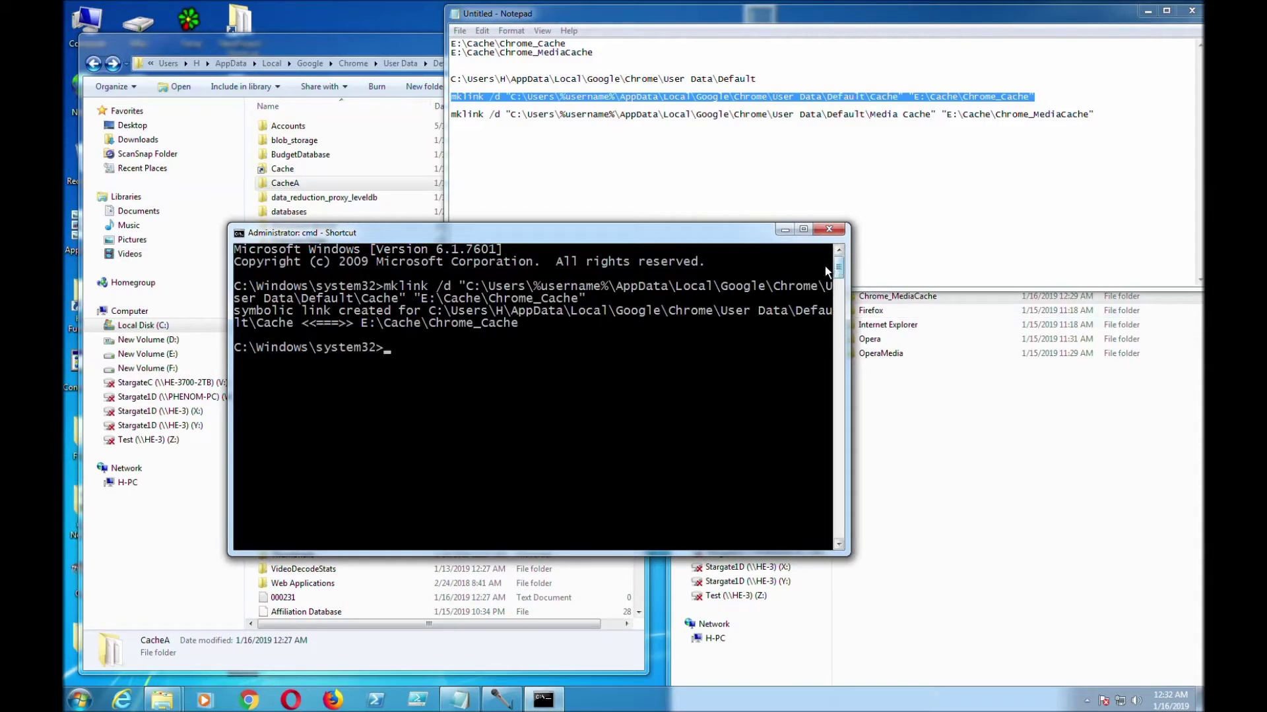
# Step: Copy the second mklink command, for Default\Media Cache to E:\Cache\Chrome_MediaCache, from the notes and run it in the Command Prompt
pyautogui.click(1101, 113)
pyautogui.moveTo(1100, 113); pyautogui.dragTo(430, 116)
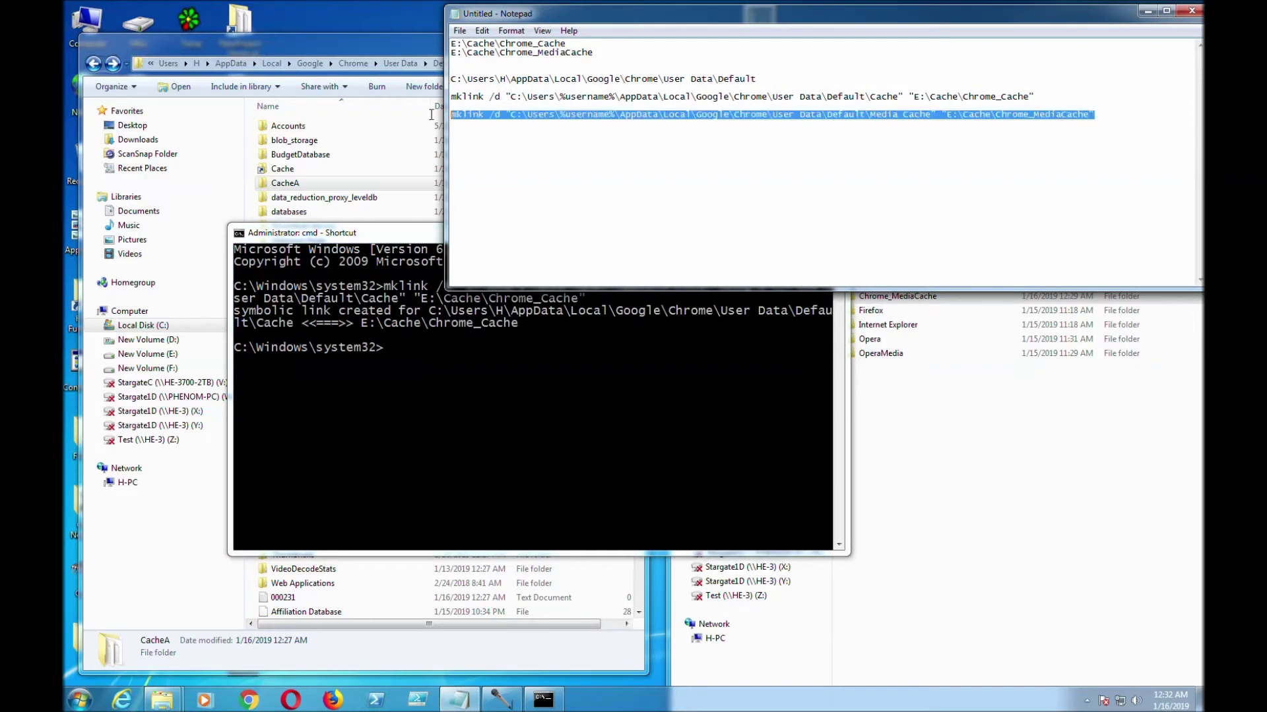
pyautogui.rightClick(535, 117)
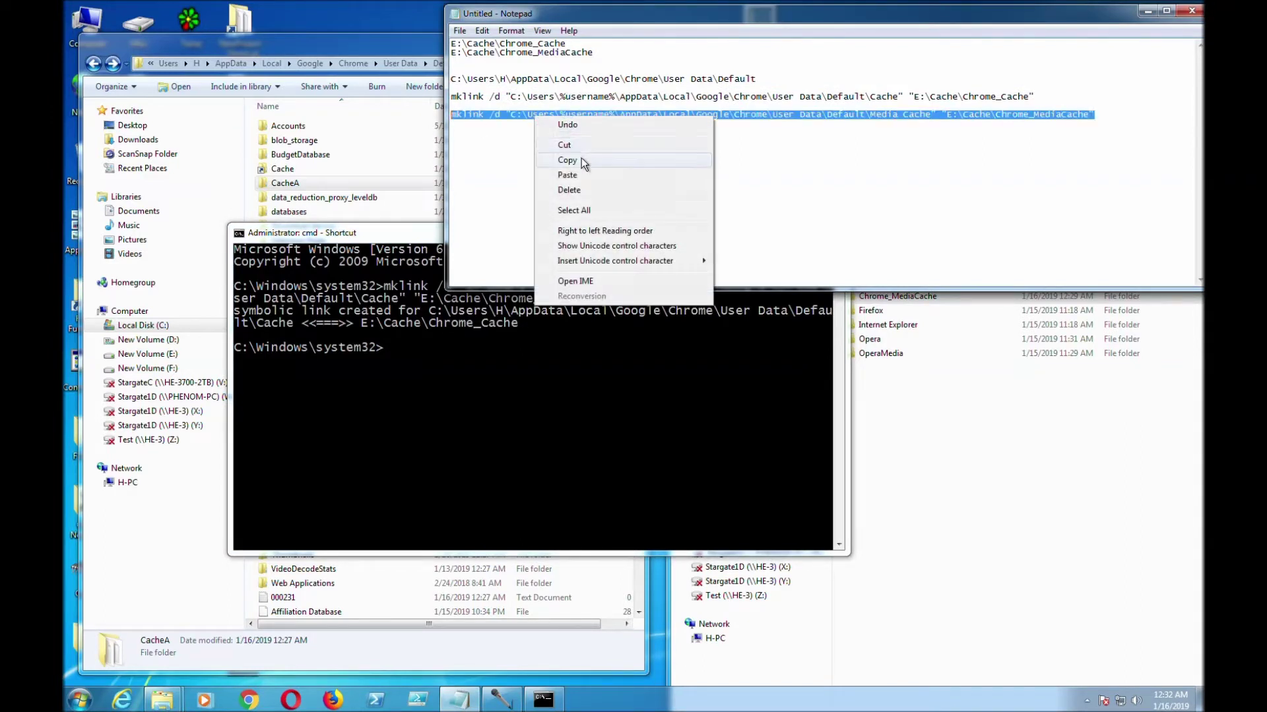
pyautogui.click(580, 157)
pyautogui.click(410, 347)
pyautogui.rightClick(402, 351)
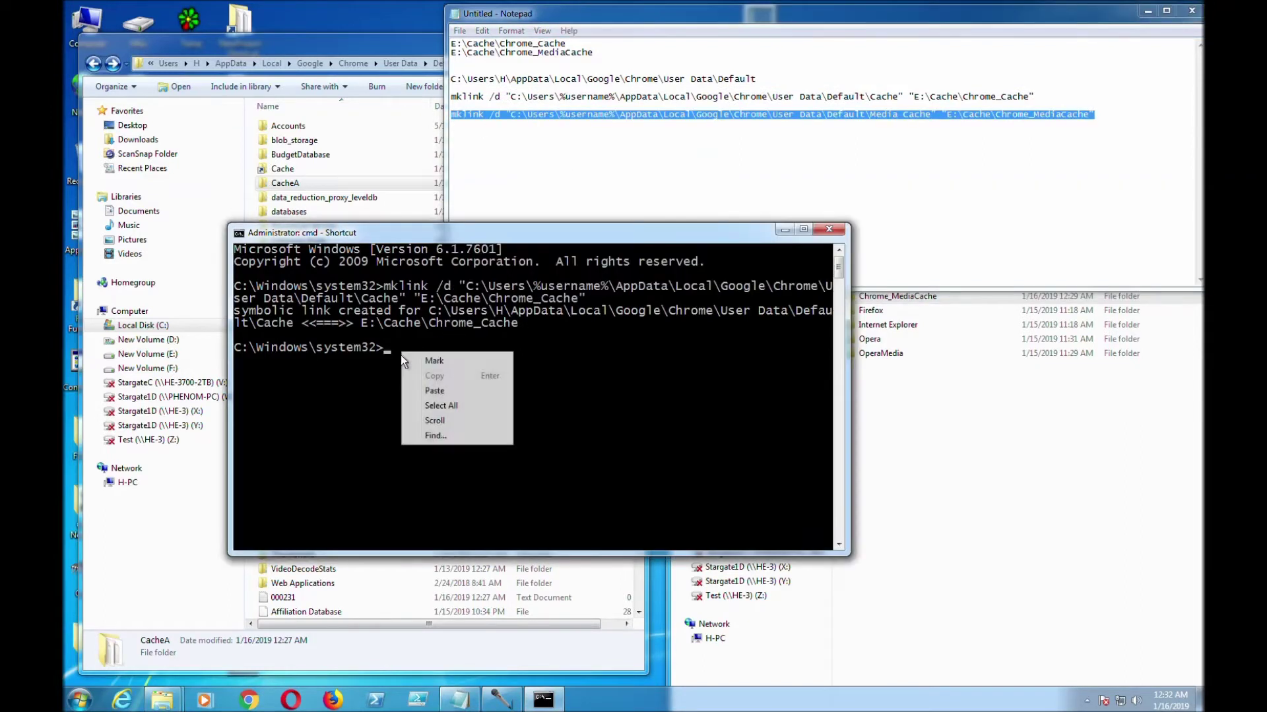
pyautogui.click(458, 390)
pyautogui.press('Return')
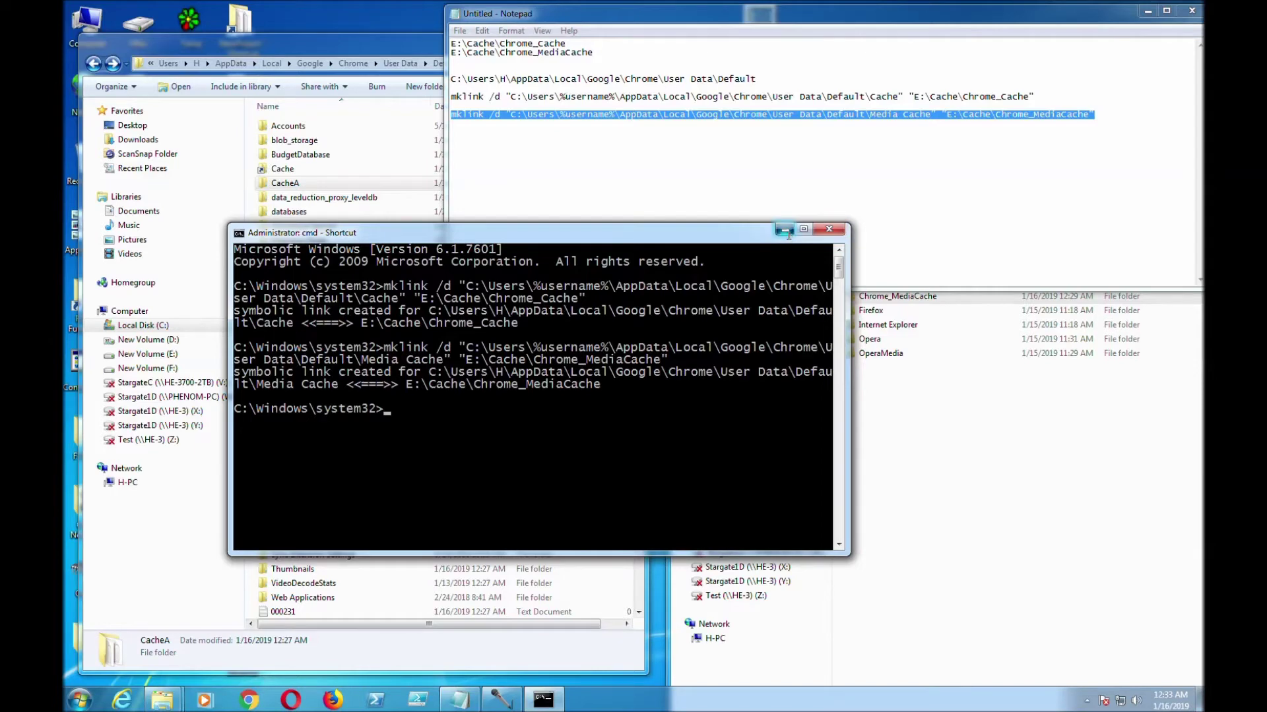
# Step: Close the Command Prompt and minimize the notes to uncover both folder windows
pyautogui.click(829, 228)
pyautogui.click(798, 170)
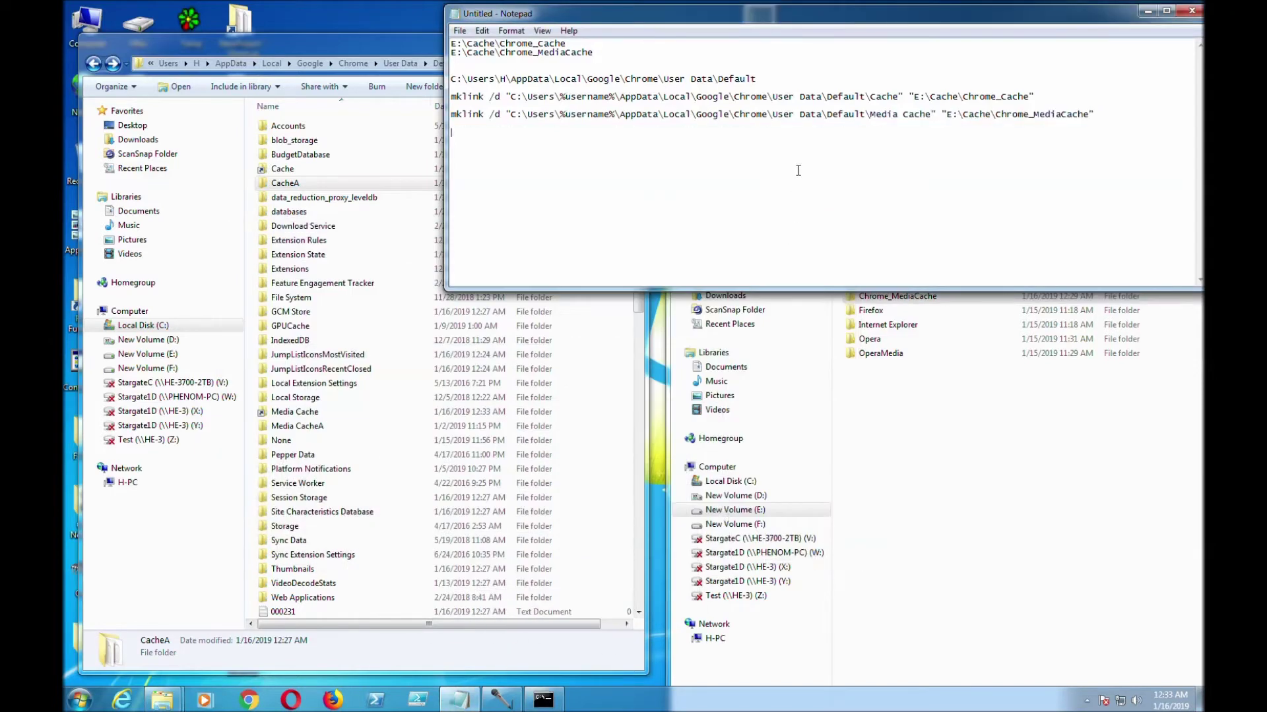
pyautogui.click(1146, 12)
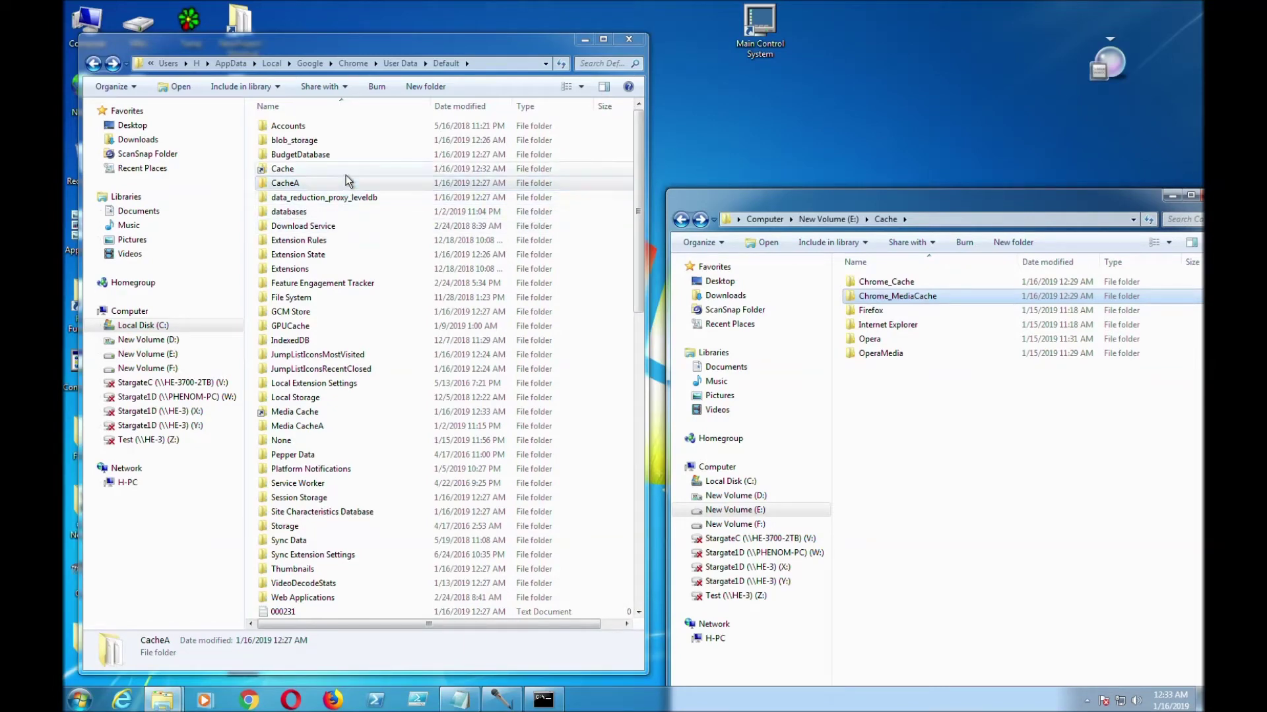
# Step: Check the target in the new Cache link's properties and open the Chrome_Cache folder in the second file window
pyautogui.click(287, 171)
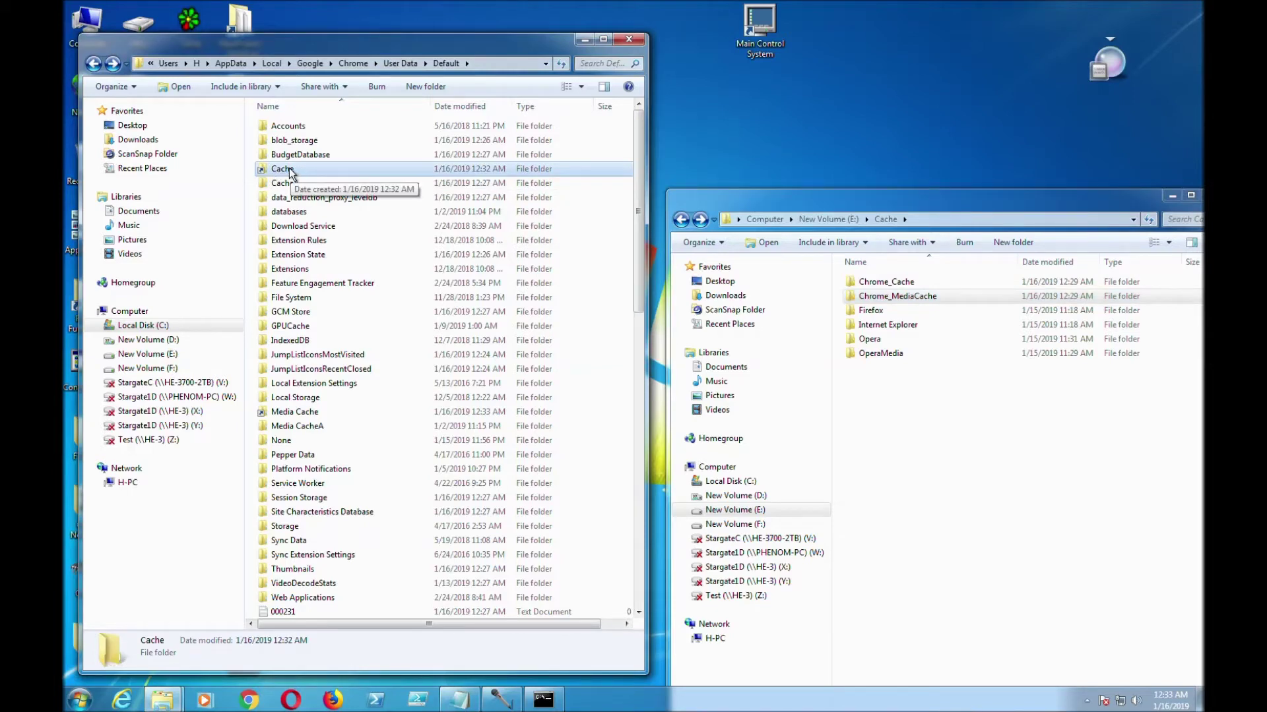
pyautogui.rightClick(275, 169)
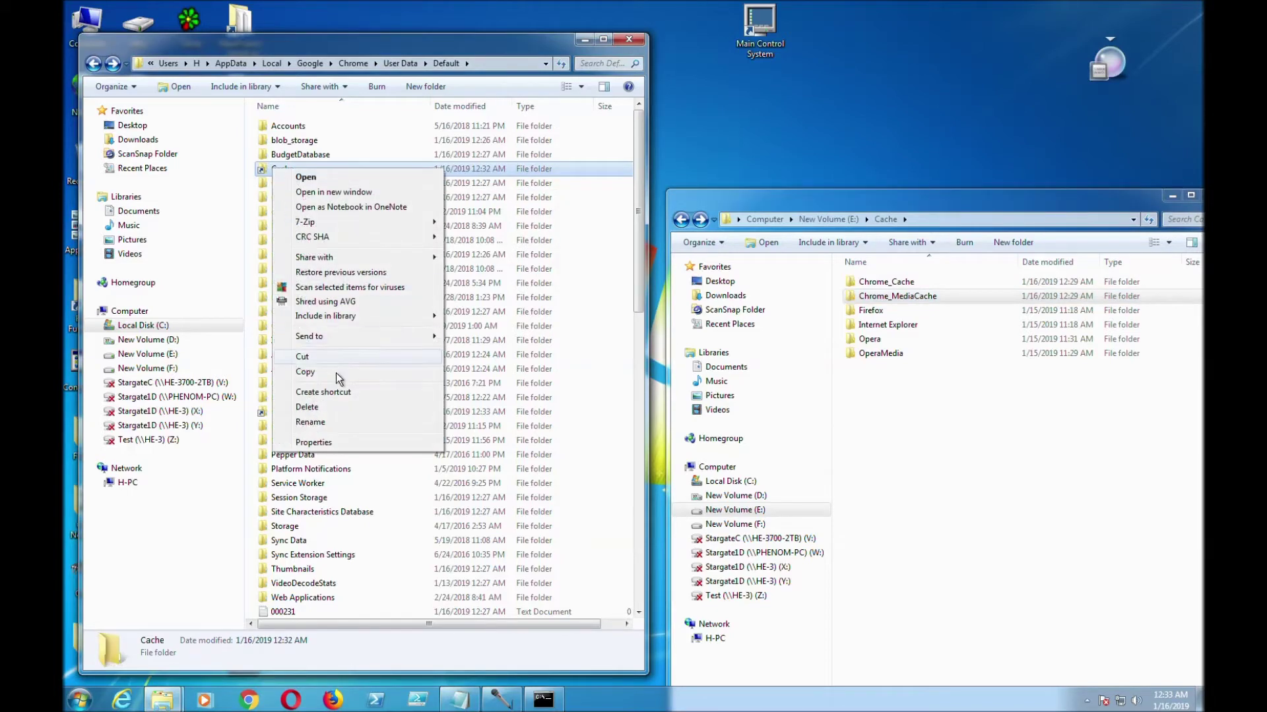
pyautogui.click(356, 445)
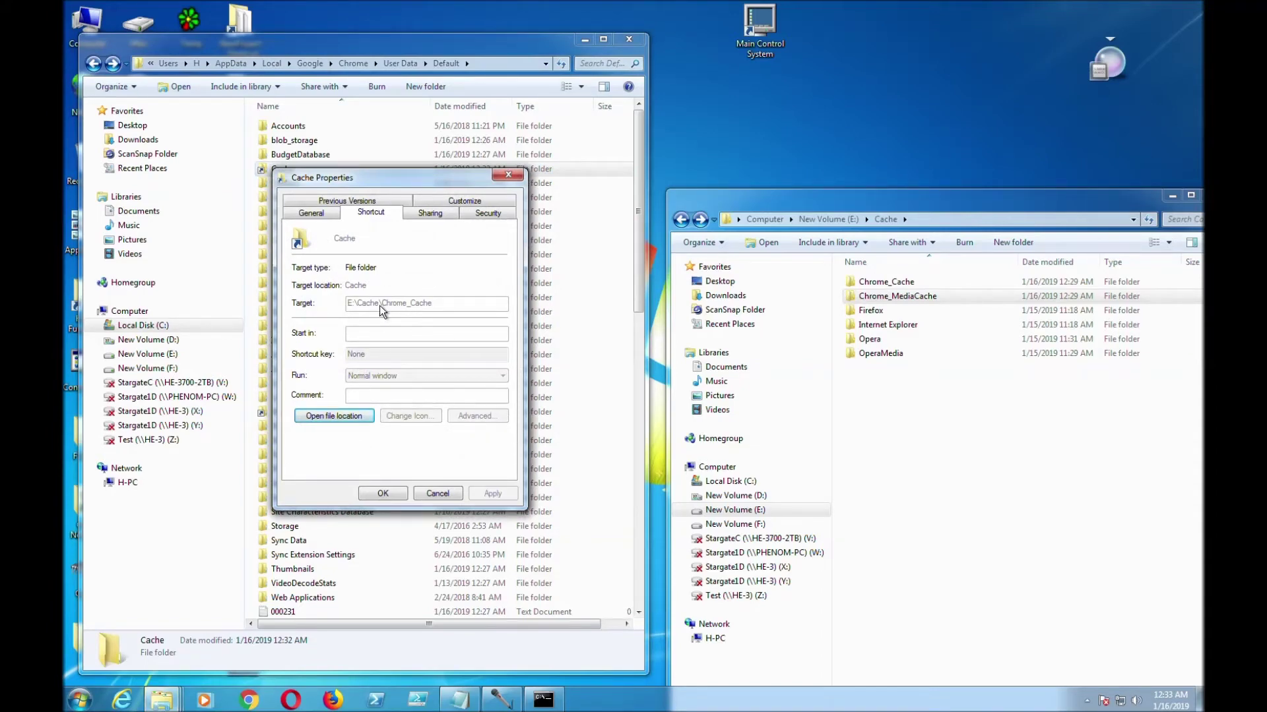
pyautogui.doubleClick(924, 283)
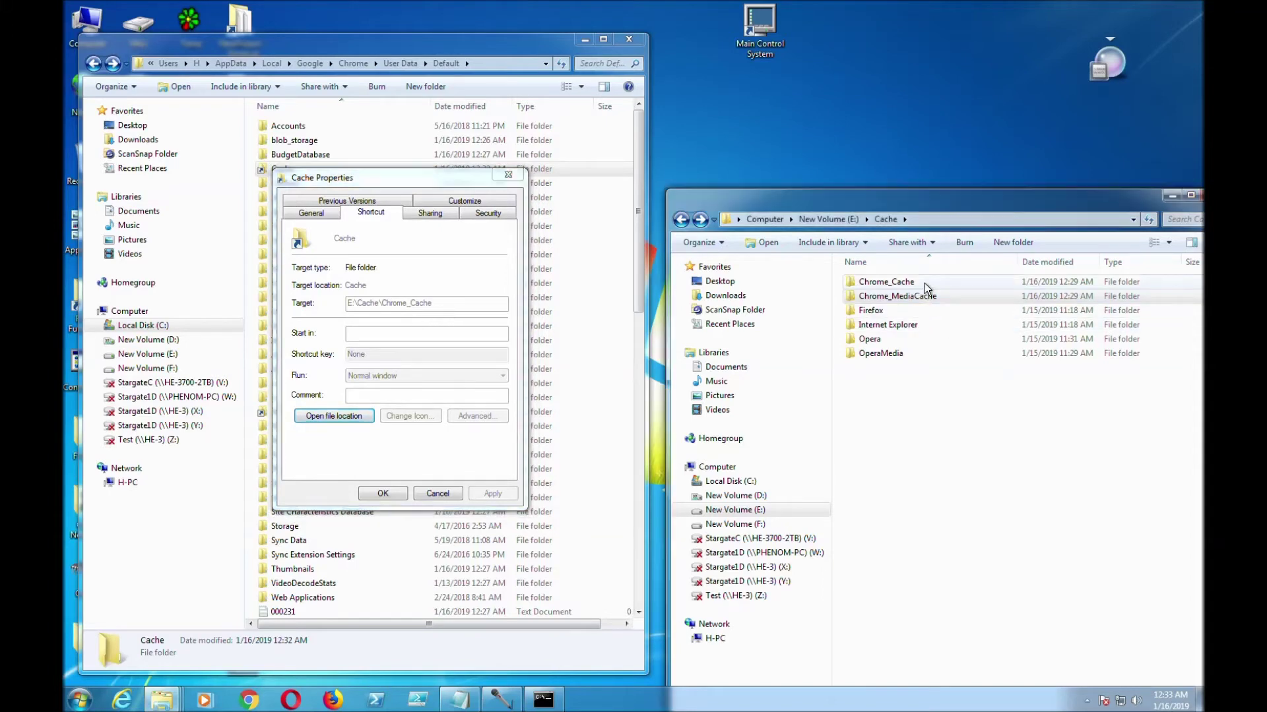
pyautogui.click(508, 174)
# Step: Check the target in the Media Cache link's properties, leaving the second file window at E:\Cache\Chrome_Cache
pyautogui.rightClick(302, 415)
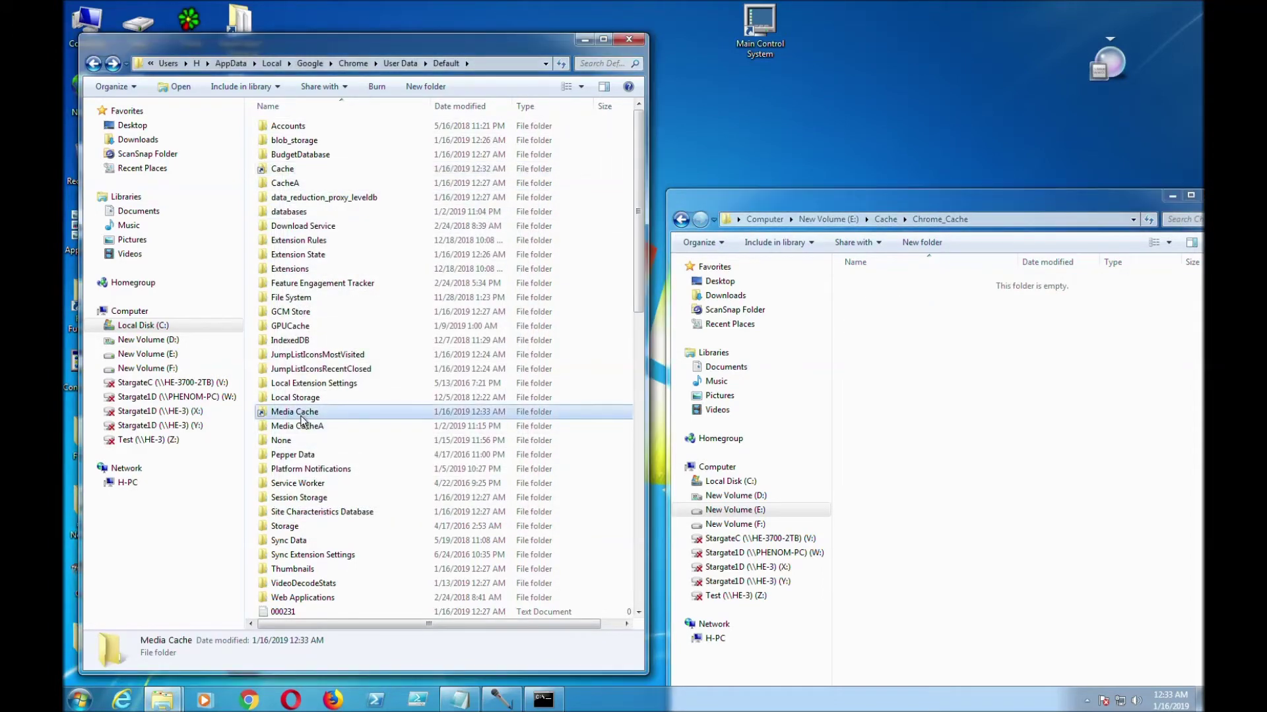
pyautogui.click(369, 404)
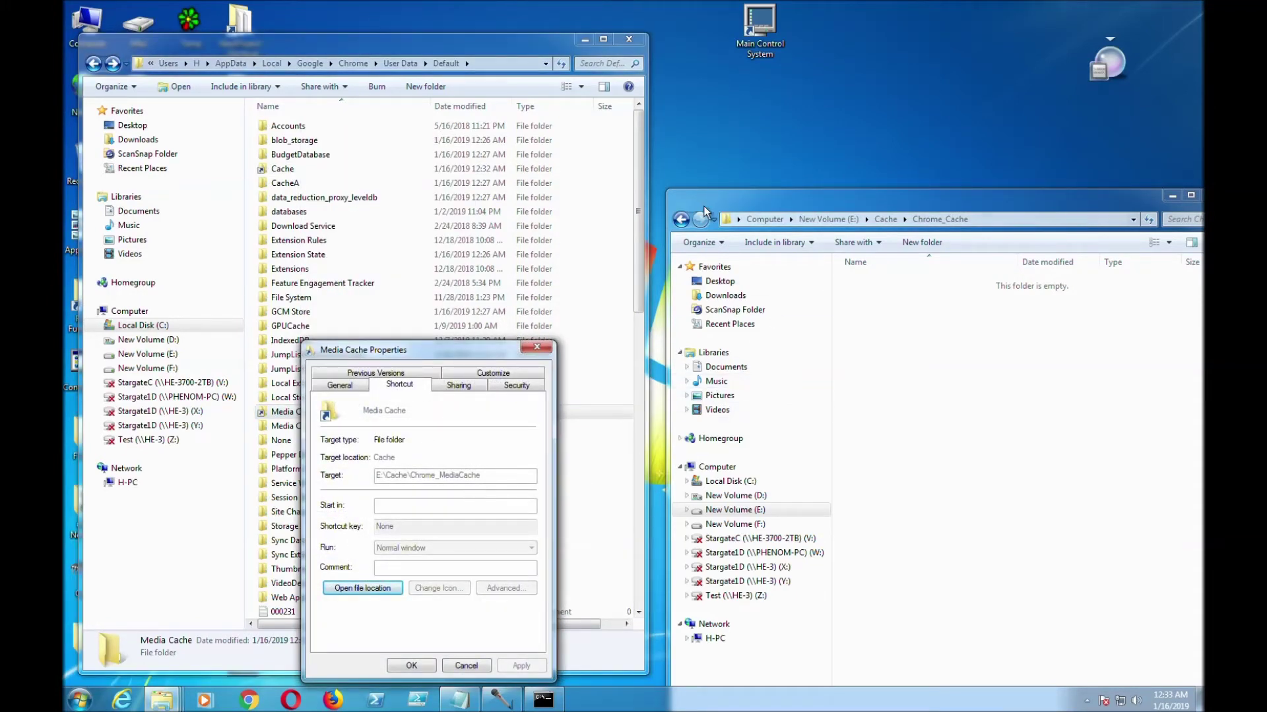
pyautogui.click(684, 219)
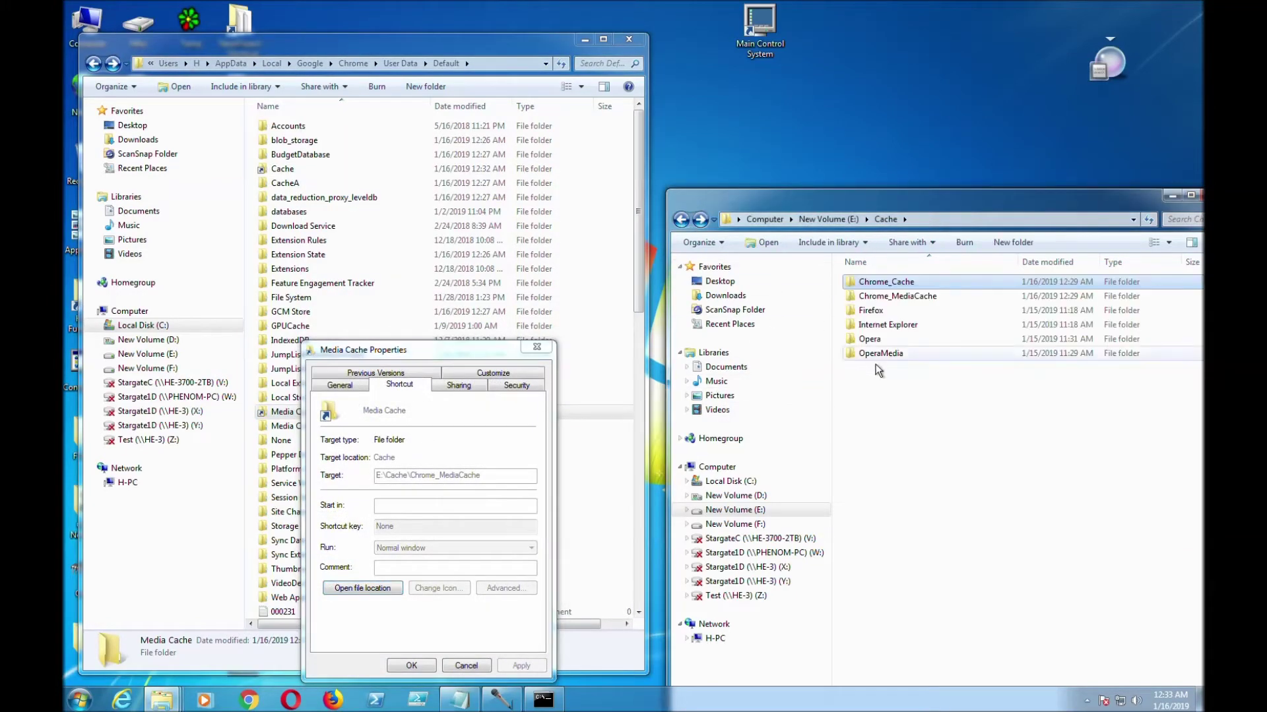
pyautogui.click(700, 219)
pyautogui.click(998, 213)
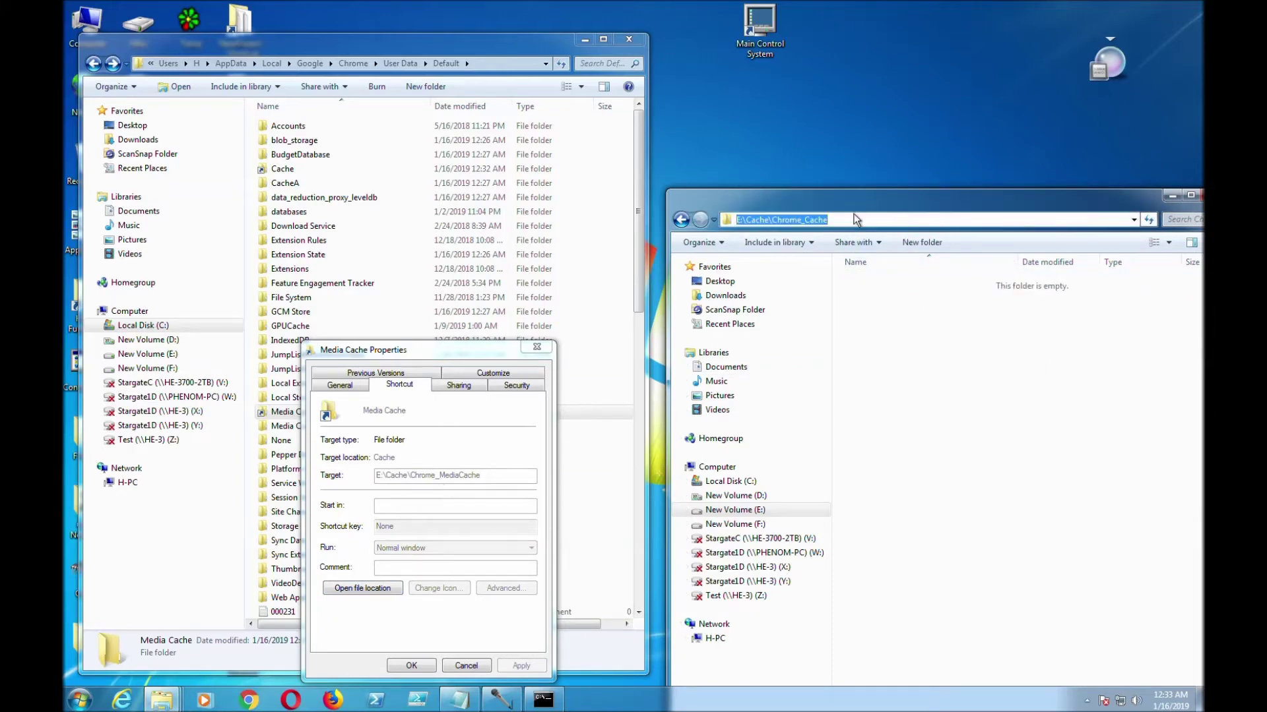
pyautogui.click(466, 665)
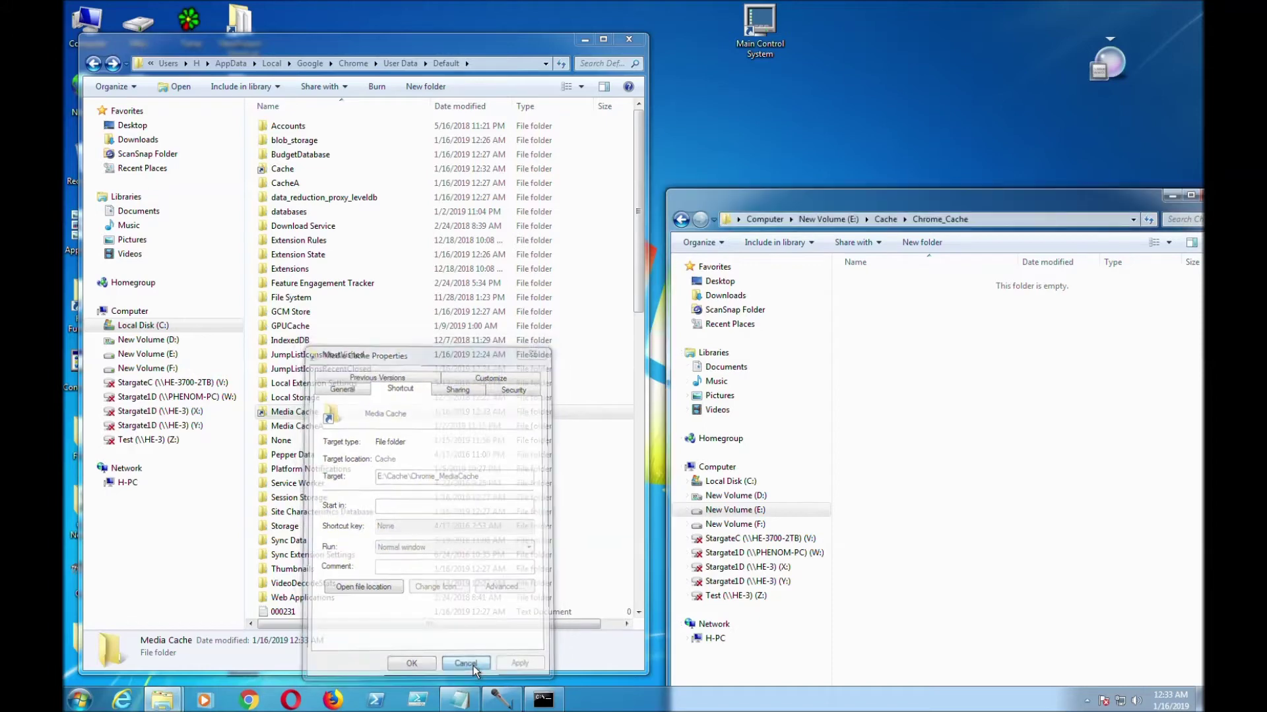
pyautogui.click(250, 700)
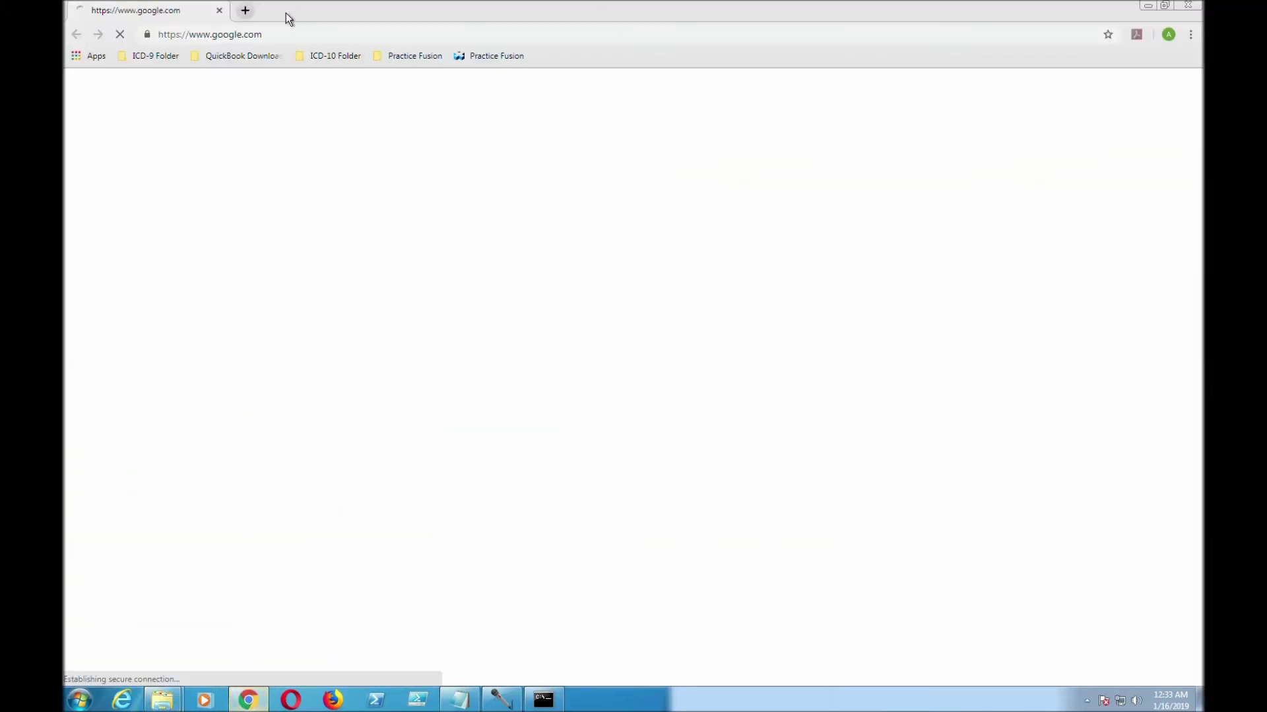
pyautogui.click(329, 39)
pyautogui.write('www.')
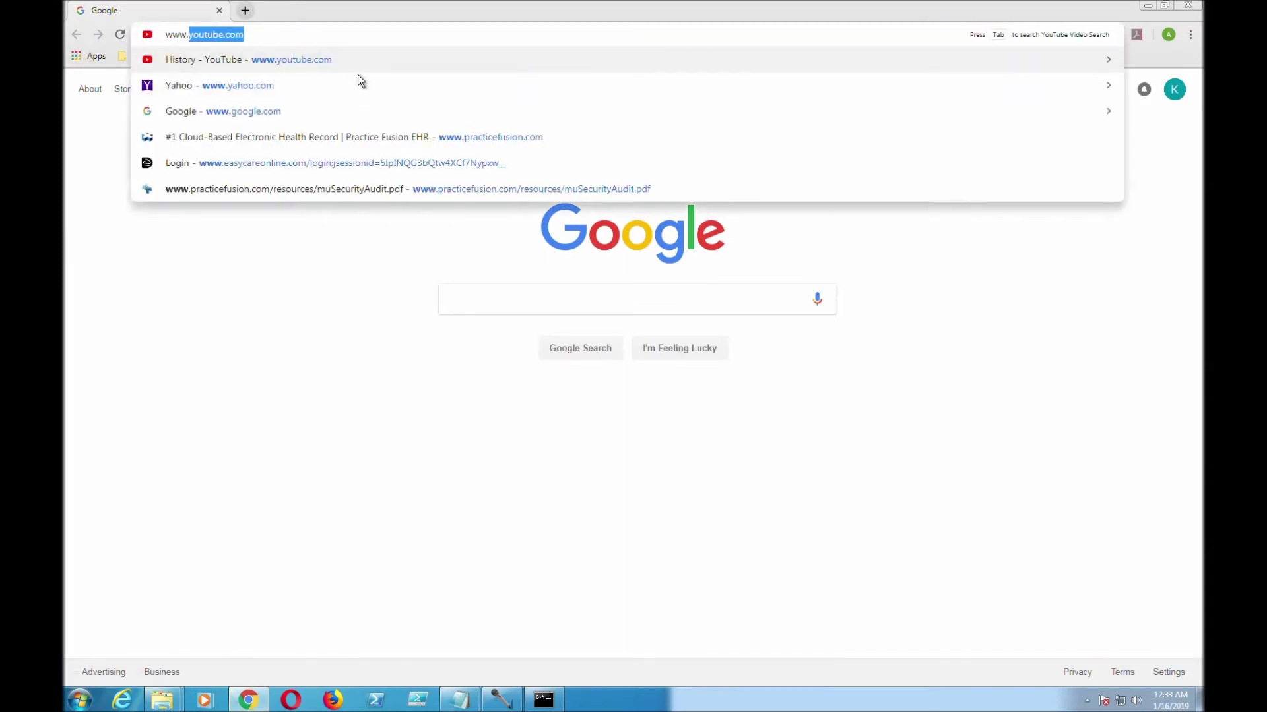
pyautogui.press('Return')
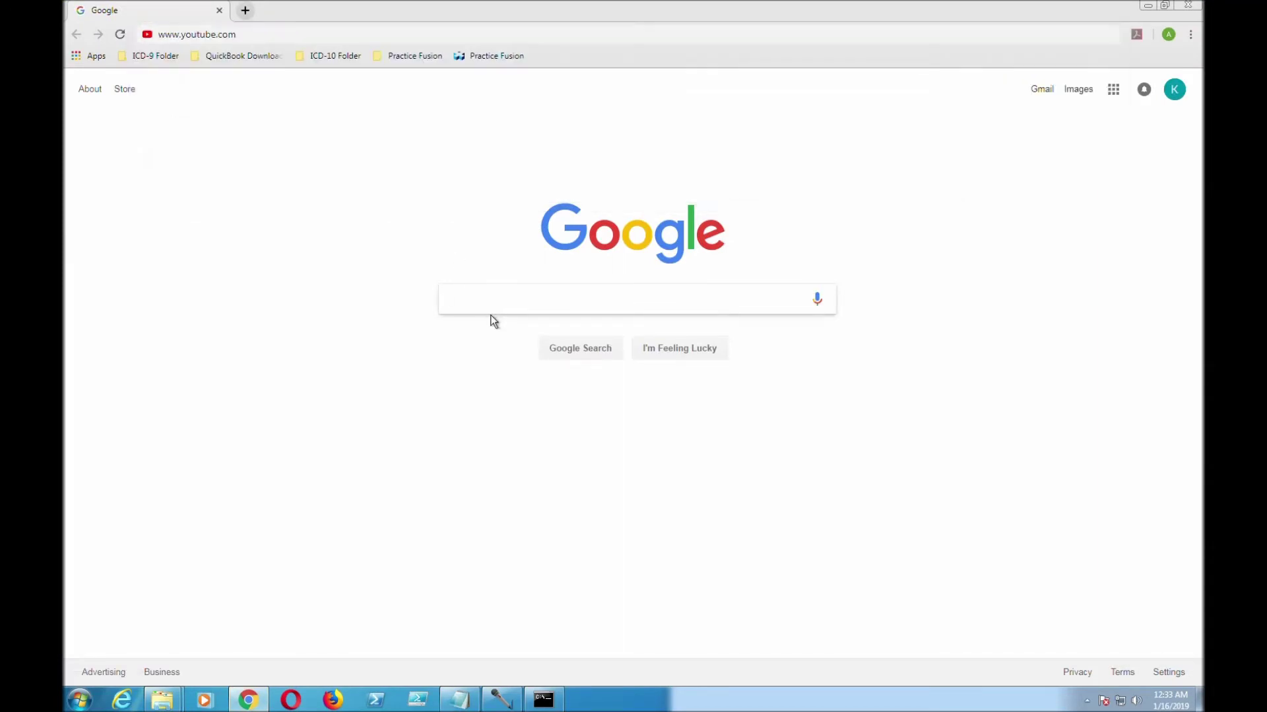
# Step: Search Google for Dow Jones Index, look through the results, and minimize Chrome
pyautogui.click(494, 309)
pyautogui.write('D')
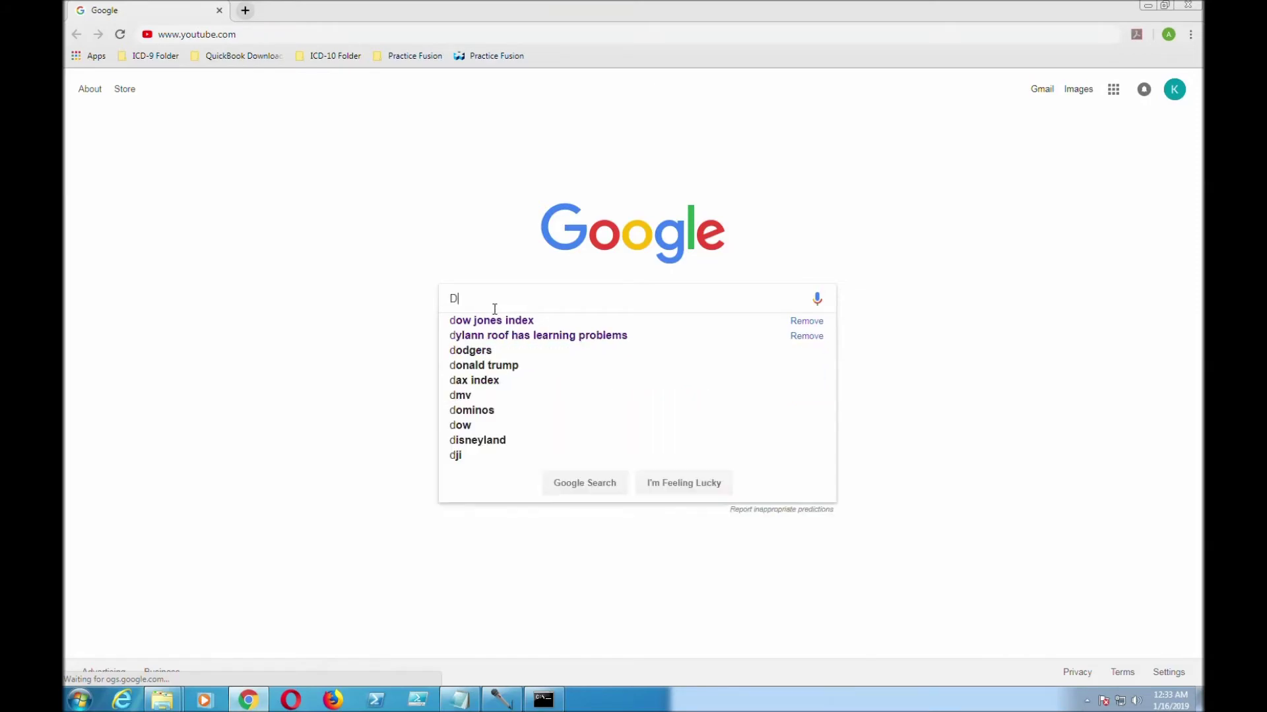
pyautogui.write('ow Jones Index')
pyautogui.press('Return')
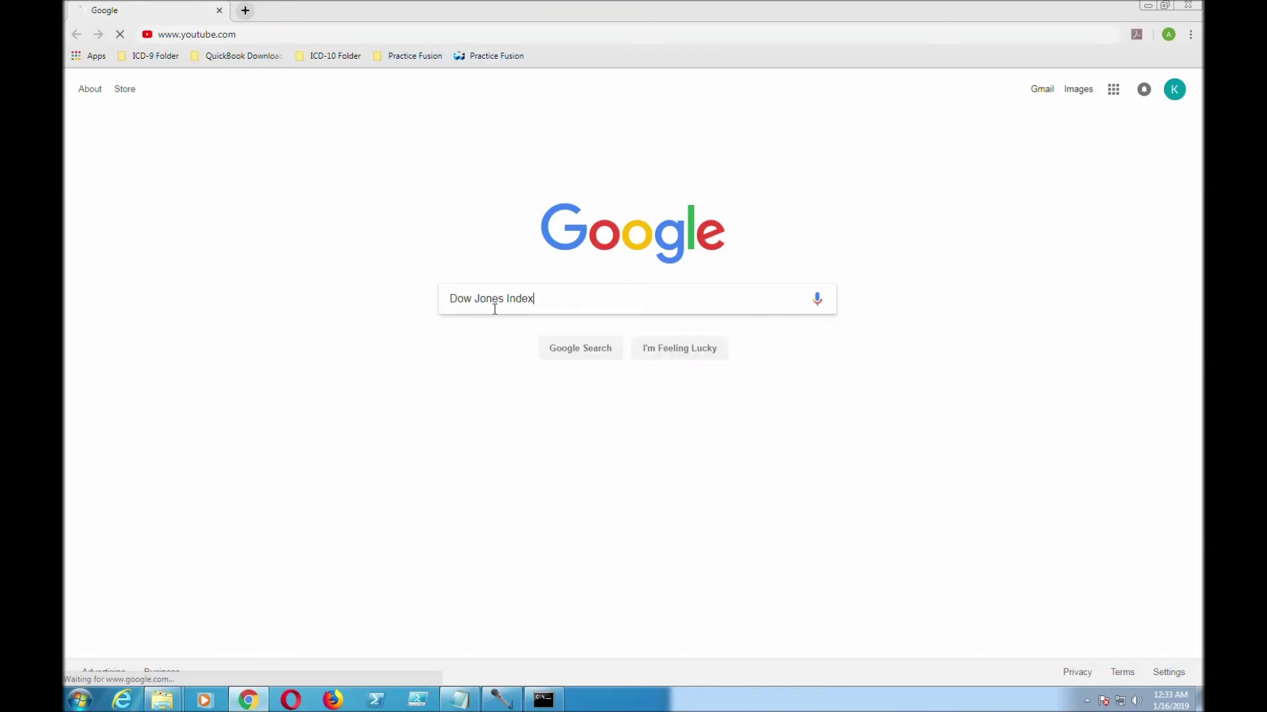
pyautogui.scroll(-6, 704, 319)
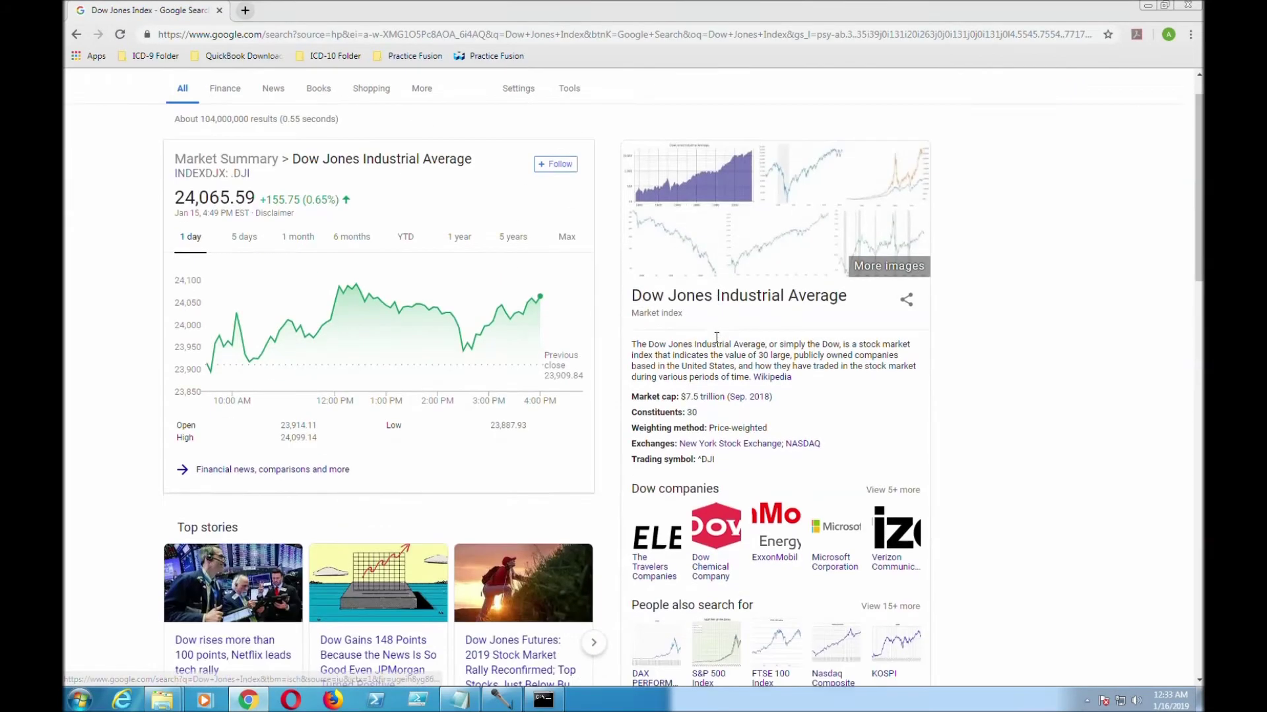
pyautogui.click(1148, 5)
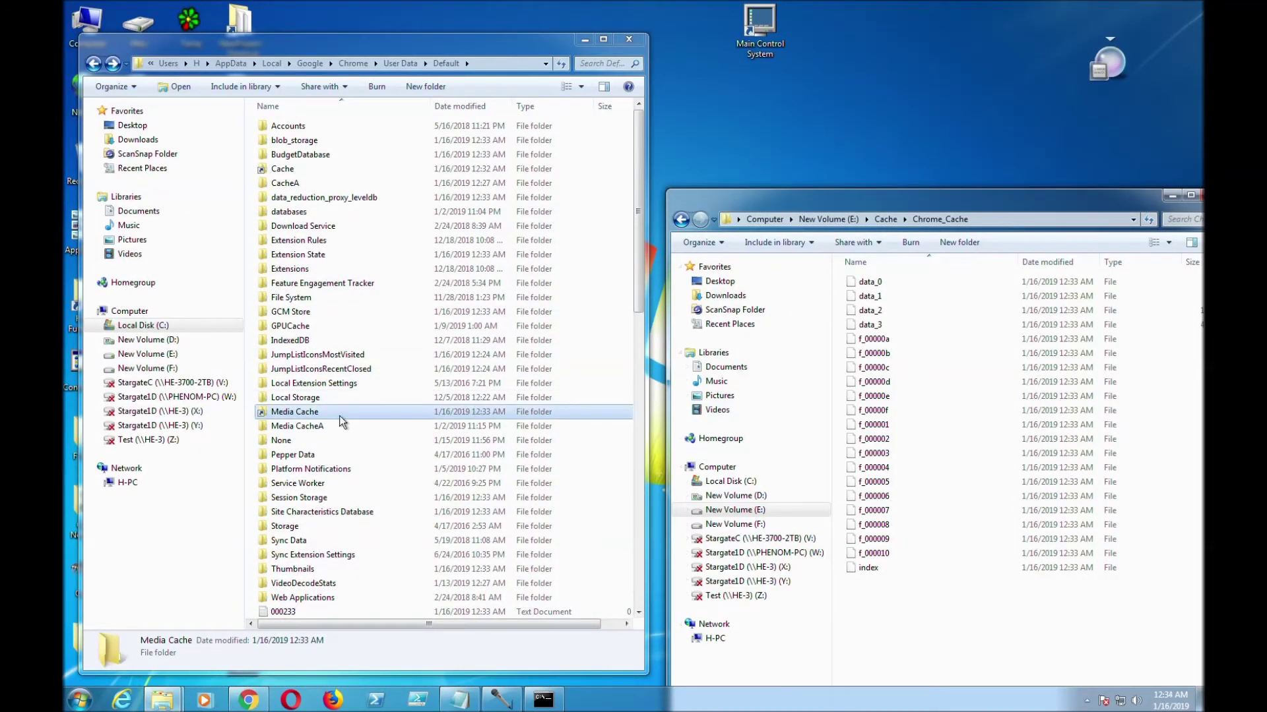
# Step: Open the Cache link beside the E:\Cache\Chrome_Cache window, compare their files, and return to the Default folder
pyautogui.doubleClick(339, 170)
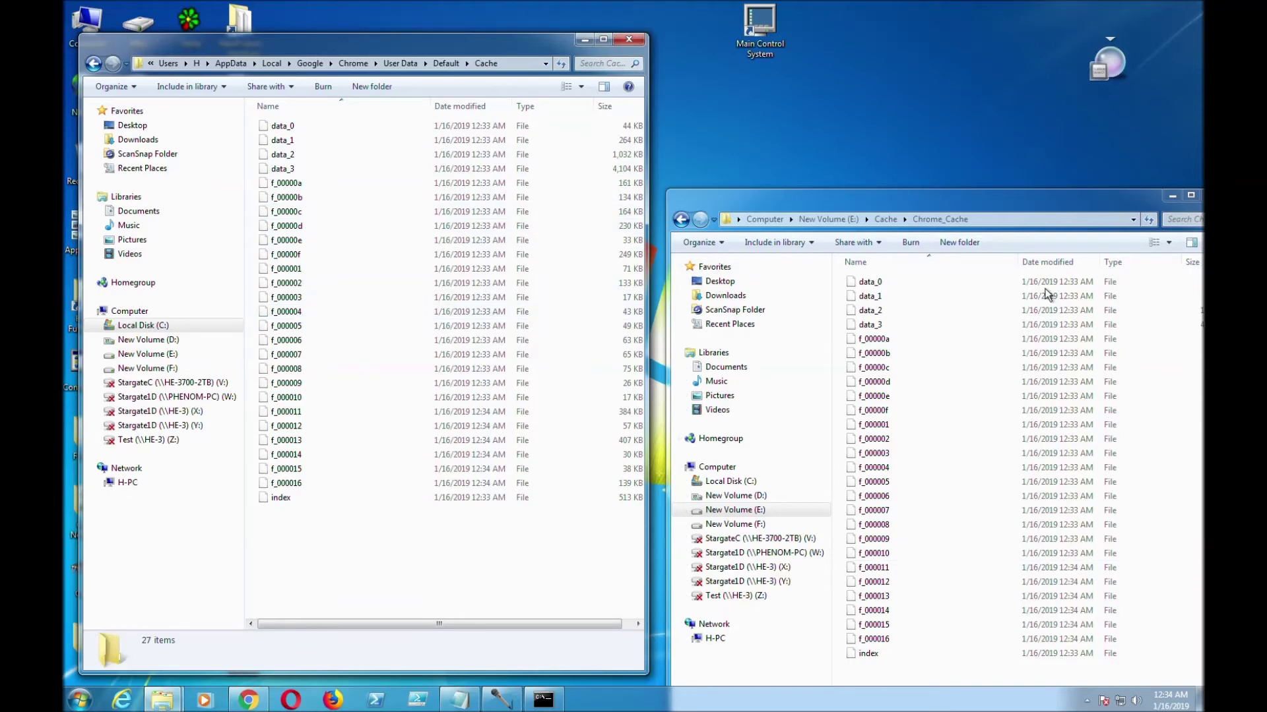
pyautogui.moveTo(950, 208); pyautogui.dragTo(939, 48)
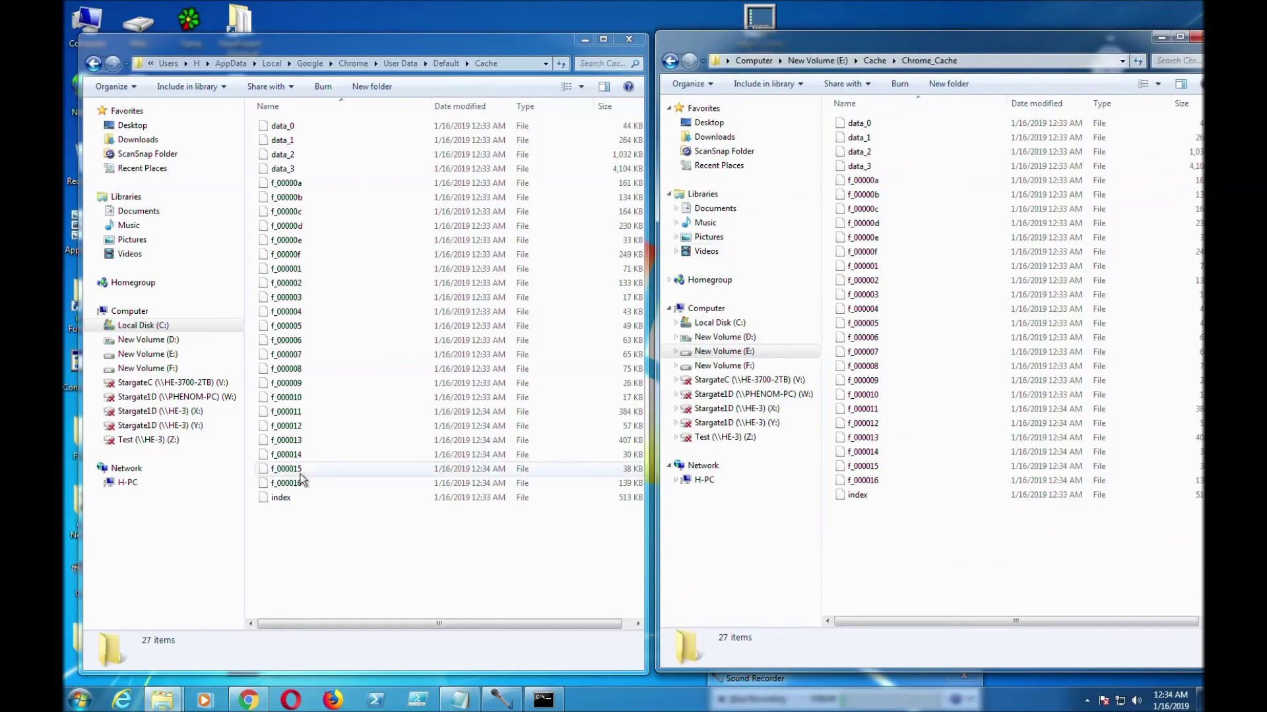
pyautogui.click(93, 63)
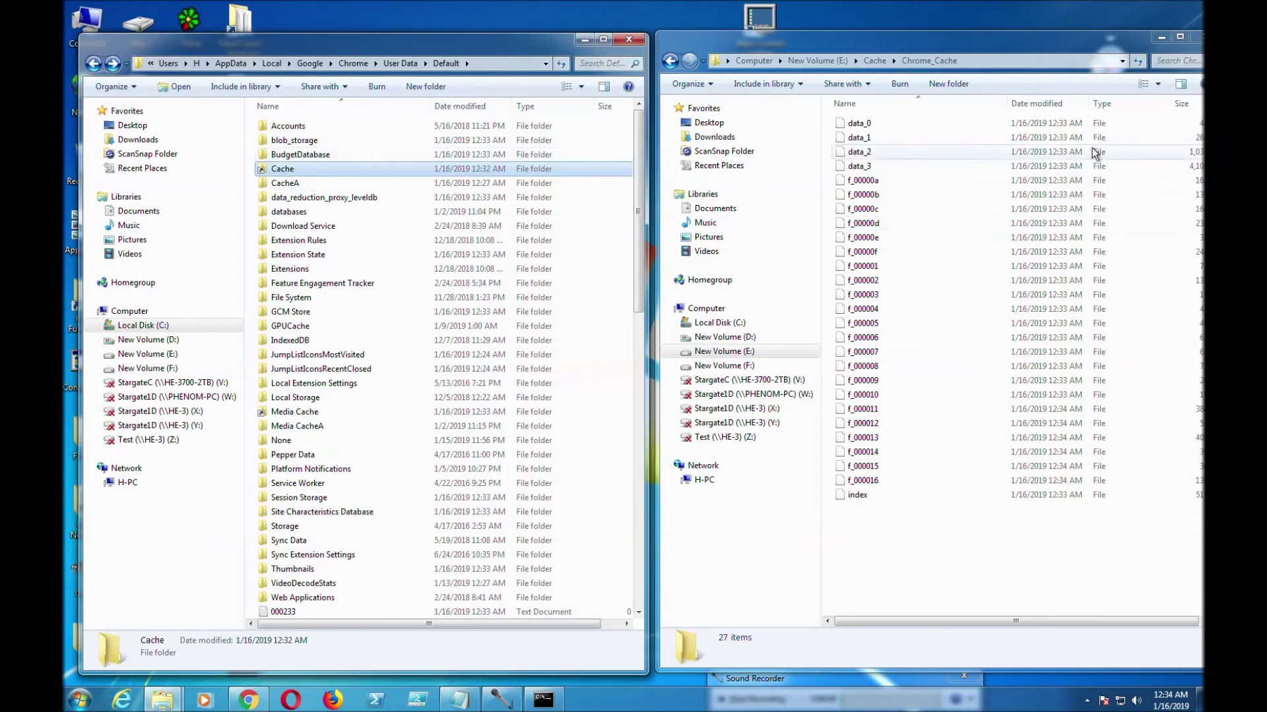
# Step: Examine the full path of Chrome_Cache, reopening it from E:\Cache and keeping its window beside the Default folder
pyautogui.click(1009, 64)
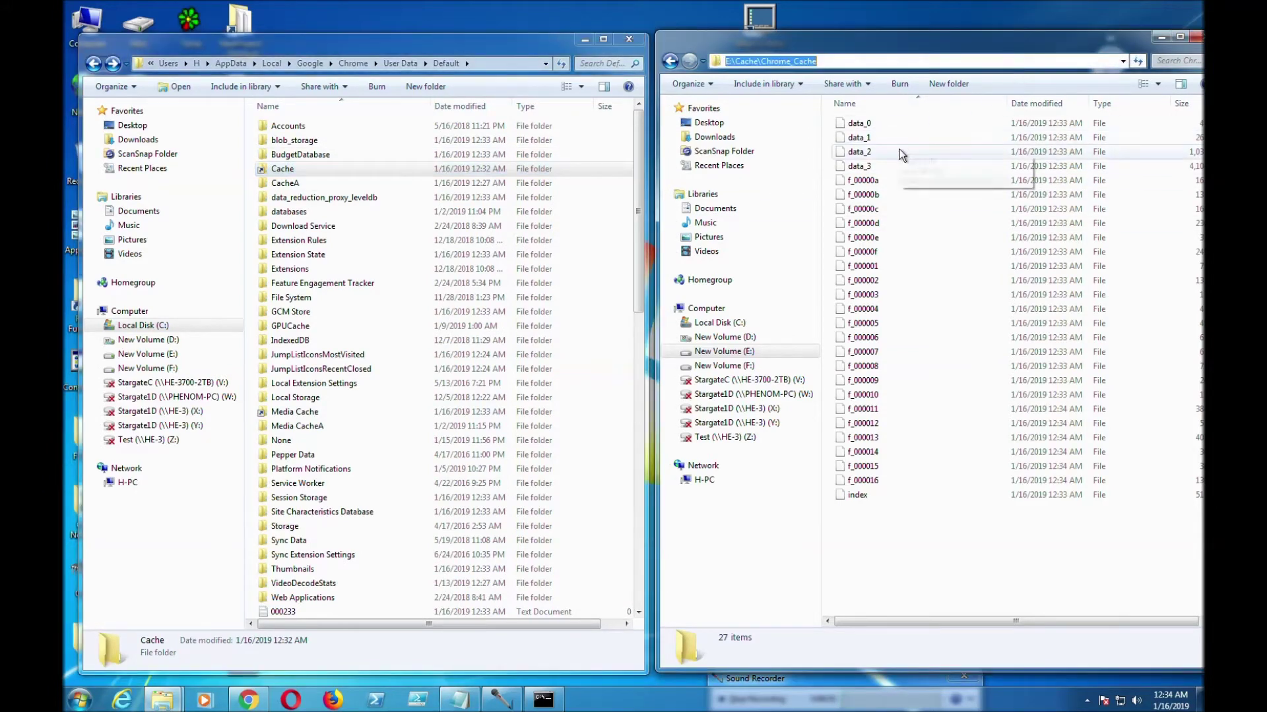
pyautogui.click(672, 62)
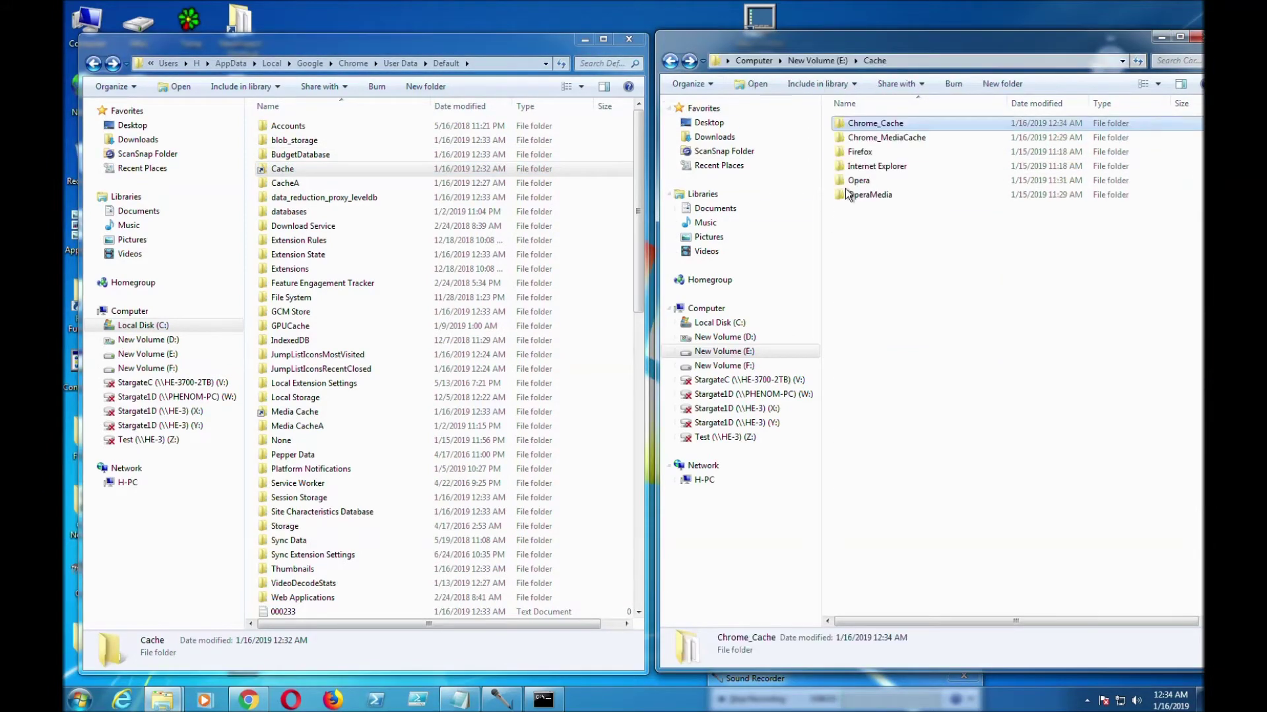
pyautogui.doubleClick(892, 125)
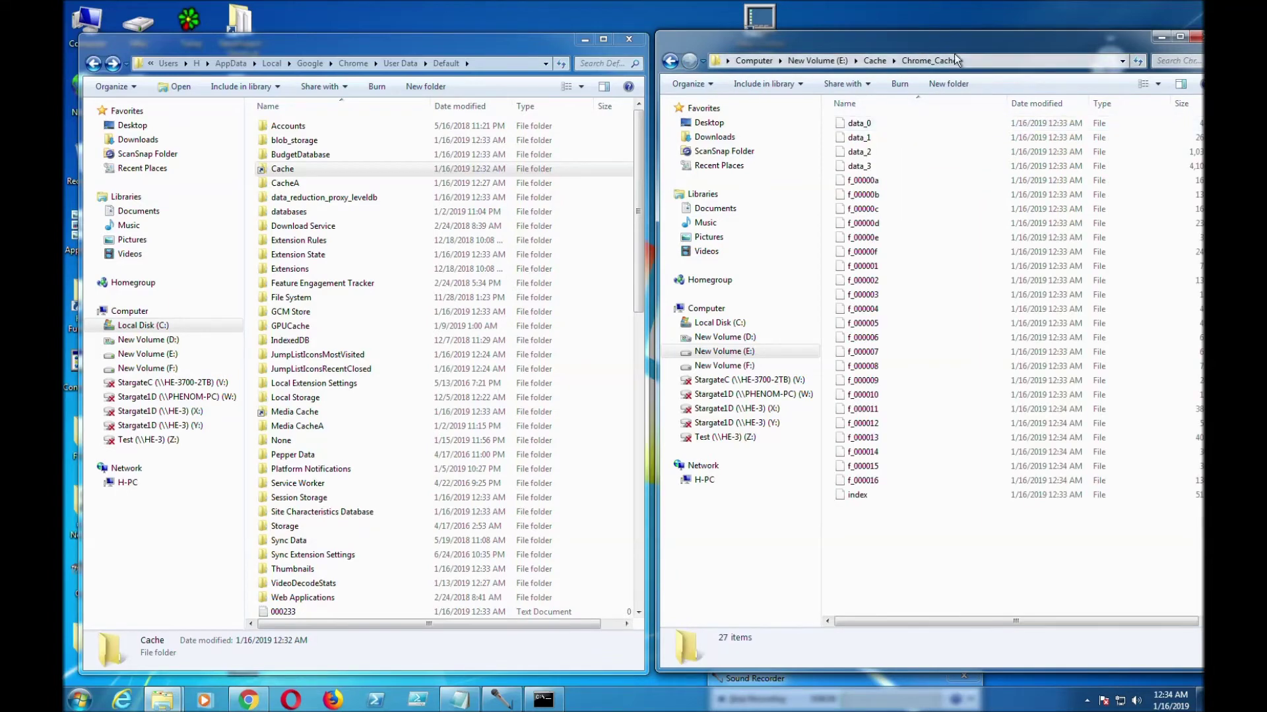
pyautogui.click(983, 64)
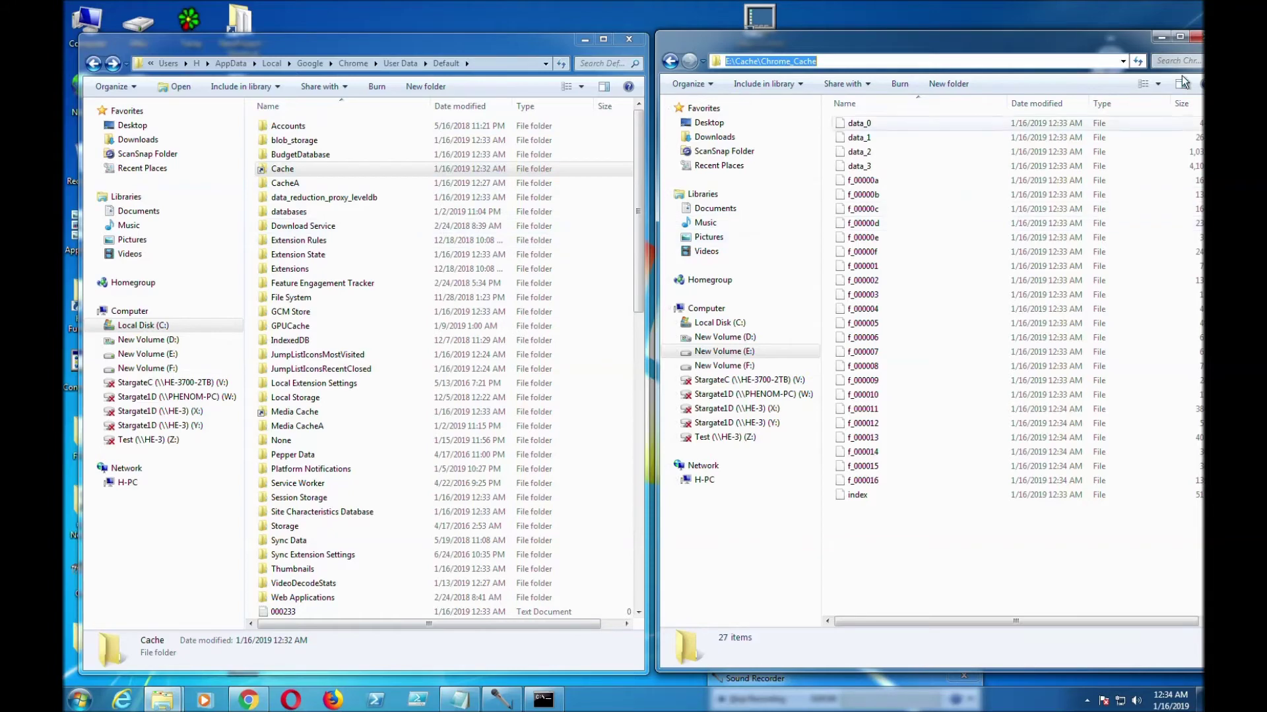
pyautogui.moveTo(1022, 39); pyautogui.dragTo(1016, 38)
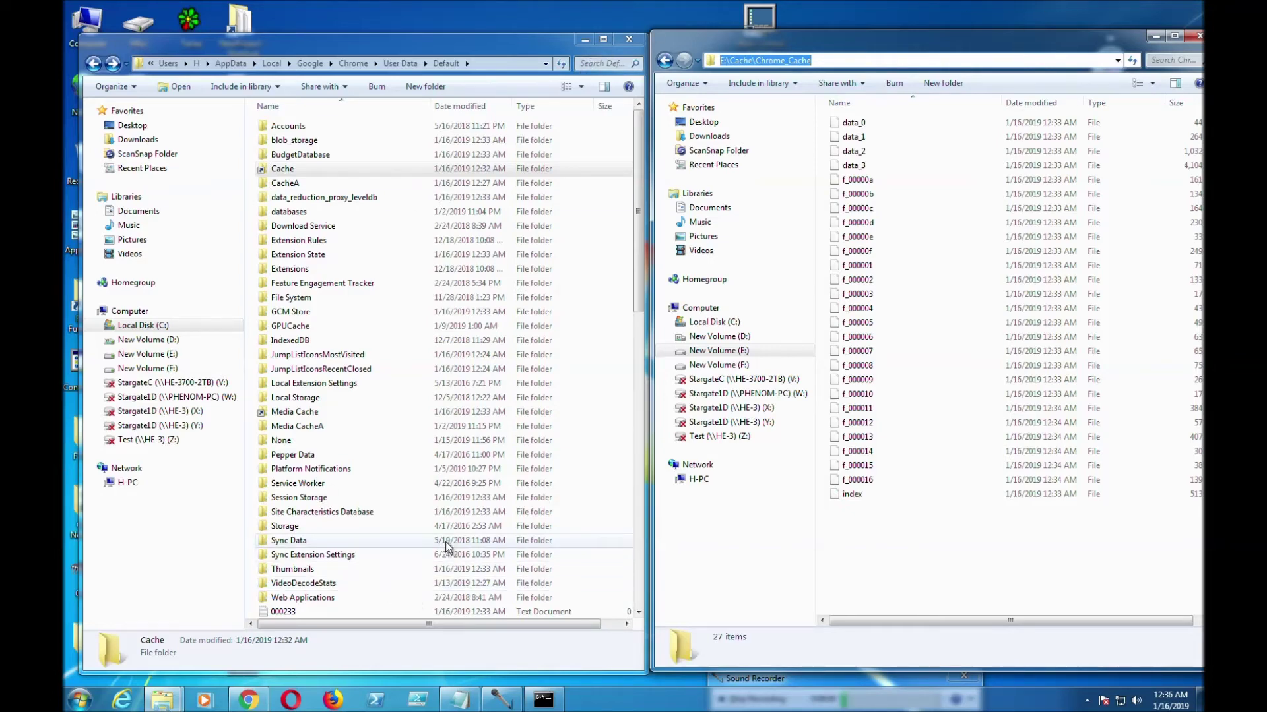
# Step: Open a new Explorer window from Computer and browse to Local Disk (C:)
pyautogui.moveTo(502, 701)
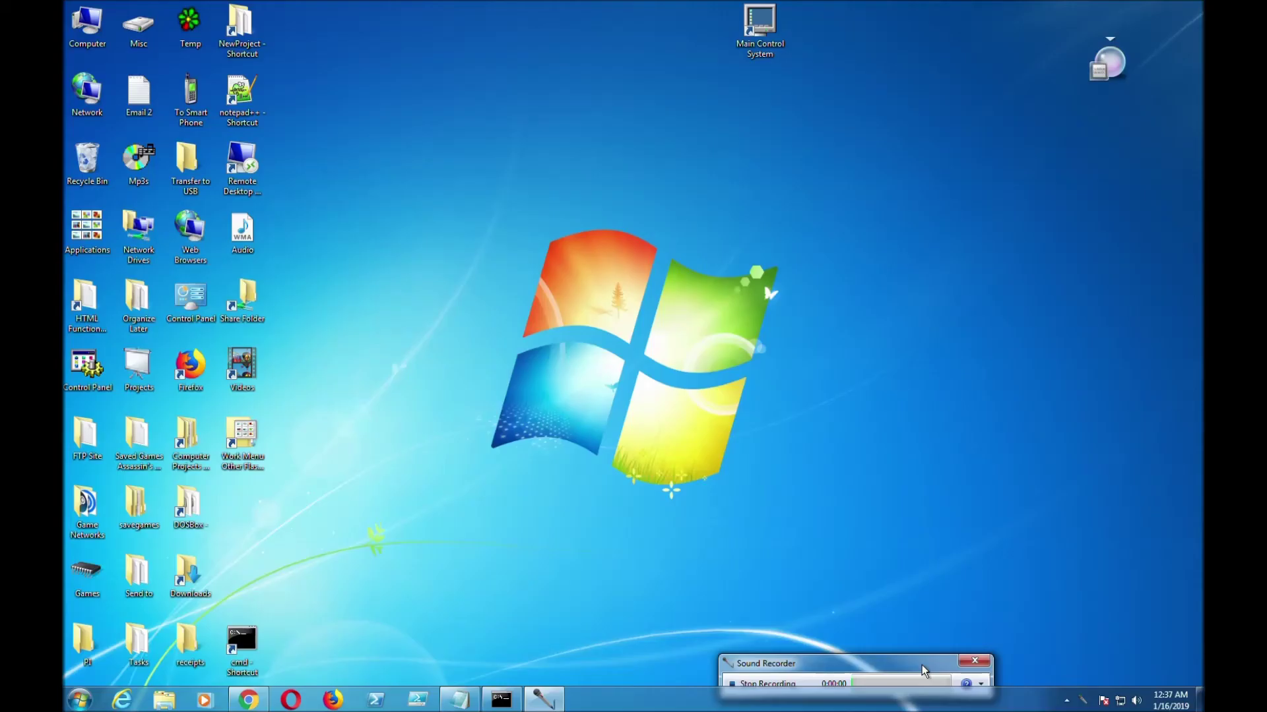
pyautogui.moveTo(922, 671); pyautogui.dragTo(923, 691)
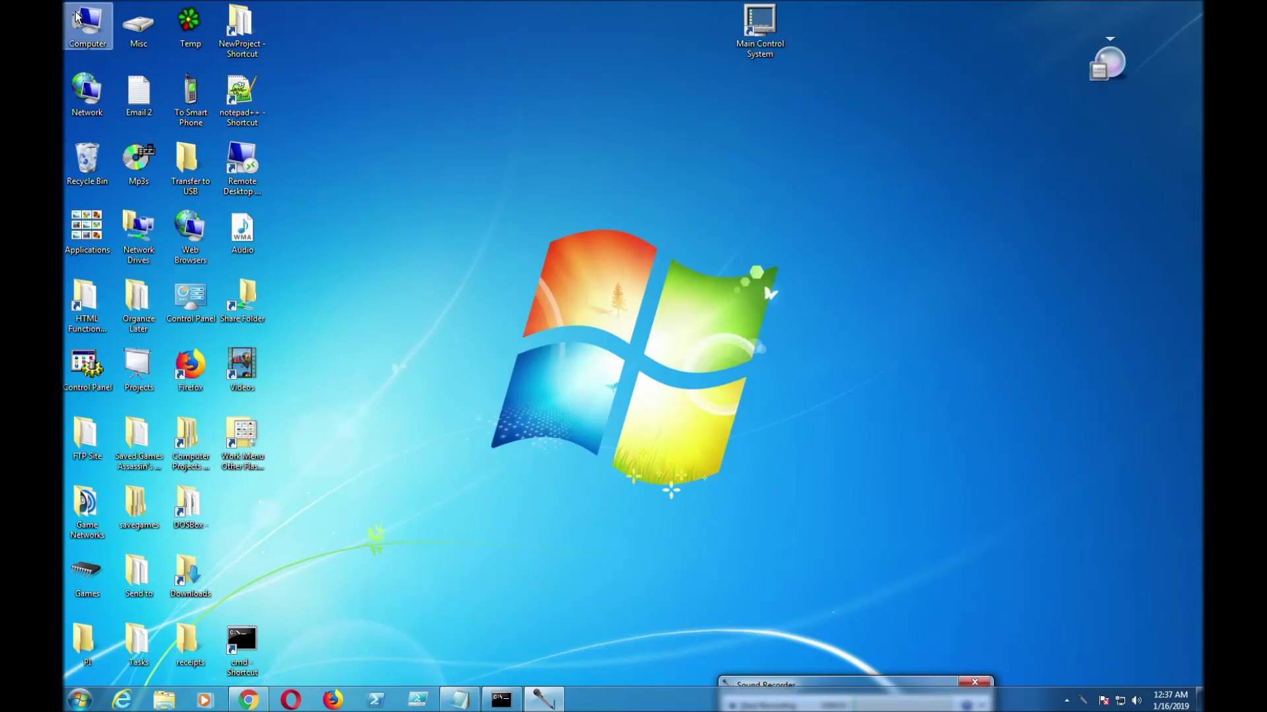
pyautogui.doubleClick(84, 29)
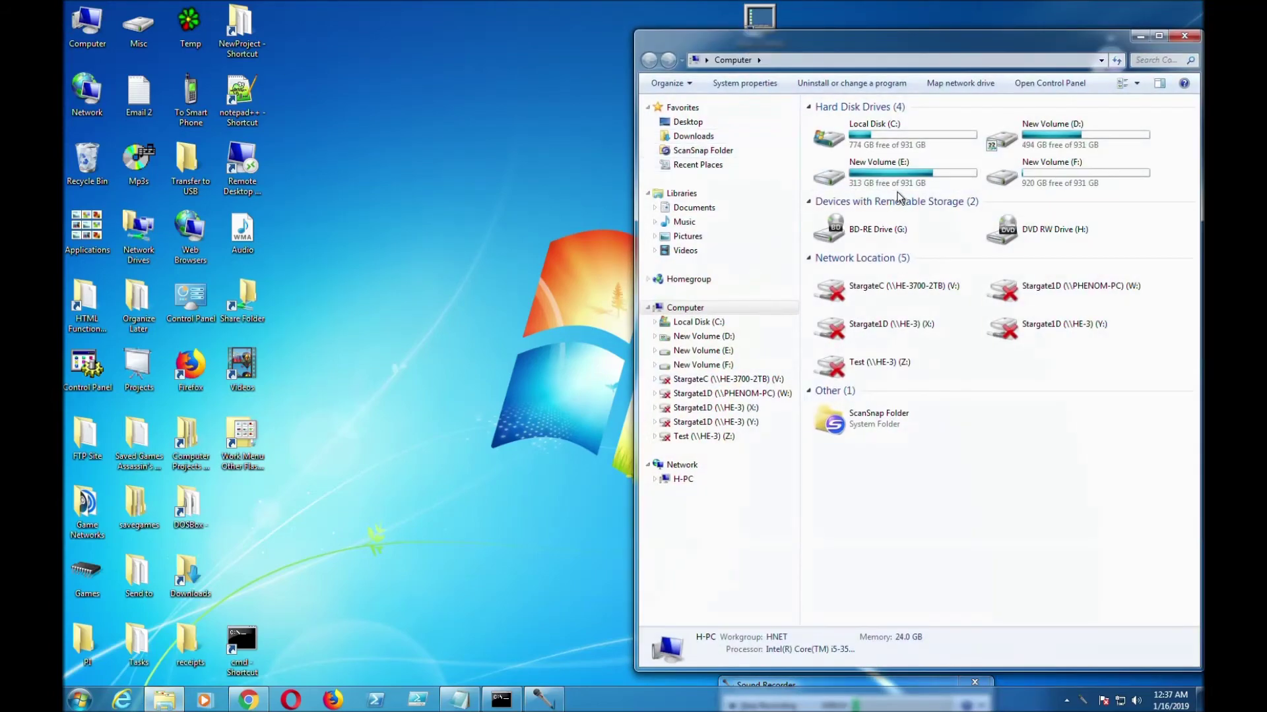
pyautogui.doubleClick(905, 132)
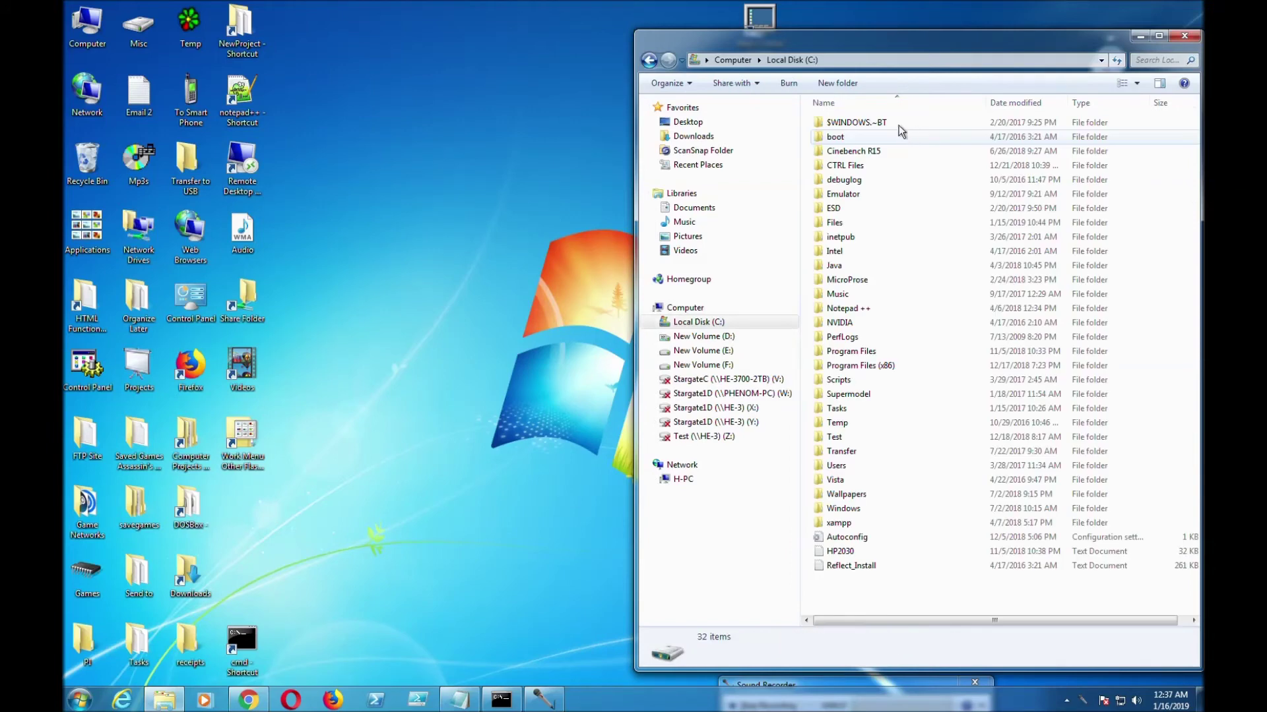
pyautogui.click(882, 60)
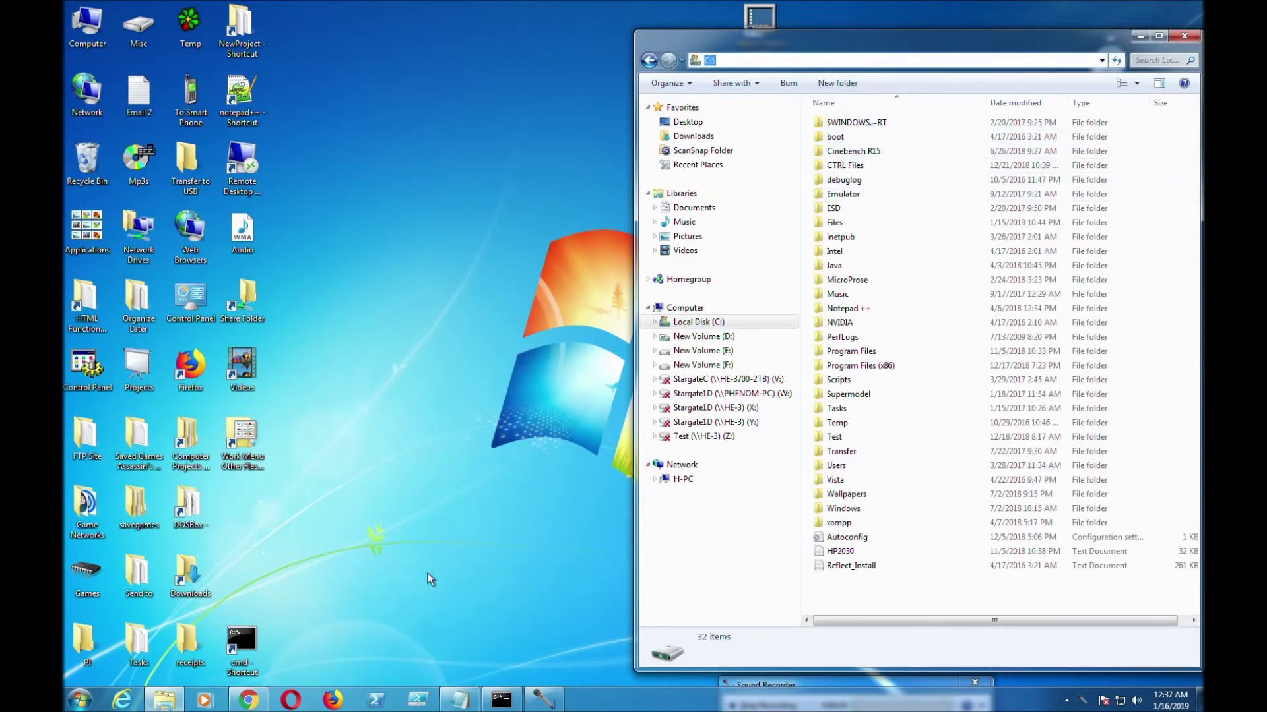
# Step: Copy the Chrome User Data\Default path from the Notepad notes and open that folder in the Explorer window
pyautogui.click(459, 698)
pyautogui.moveTo(757, 78); pyautogui.dragTo(444, 78)
pyautogui.hotkey('ctrl', 'c')
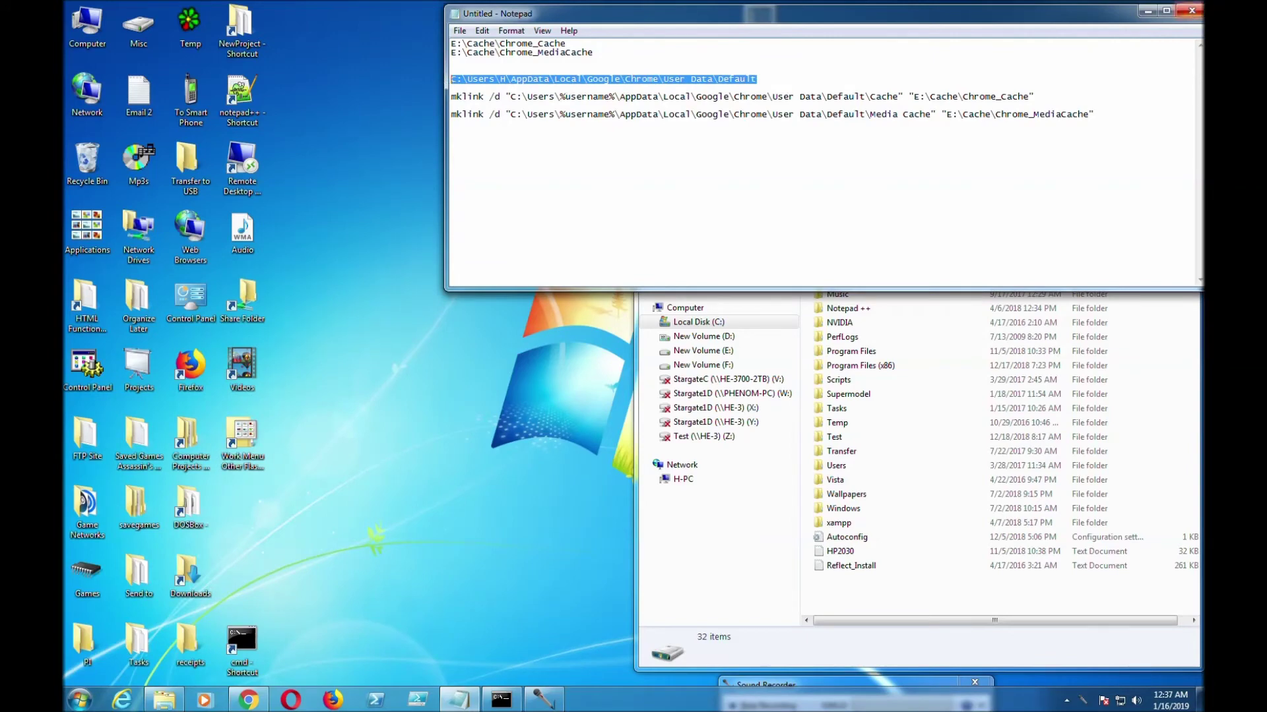
pyautogui.click(1147, 10)
pyautogui.click(923, 60)
pyautogui.hotkey('ctrl', 'v')
pyautogui.press('Return')
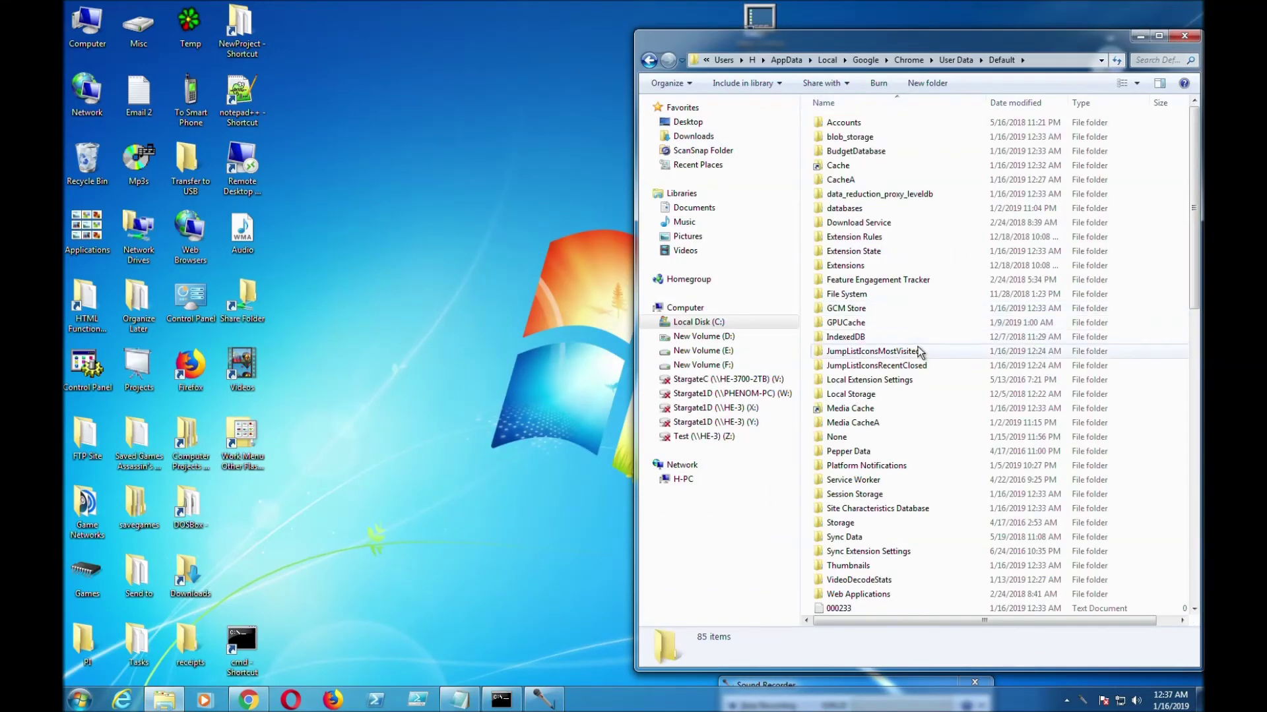
# Step: Delete the Cache link from Chrome's Default folder, sending it to the Recycle Bin
pyautogui.click(850, 168)
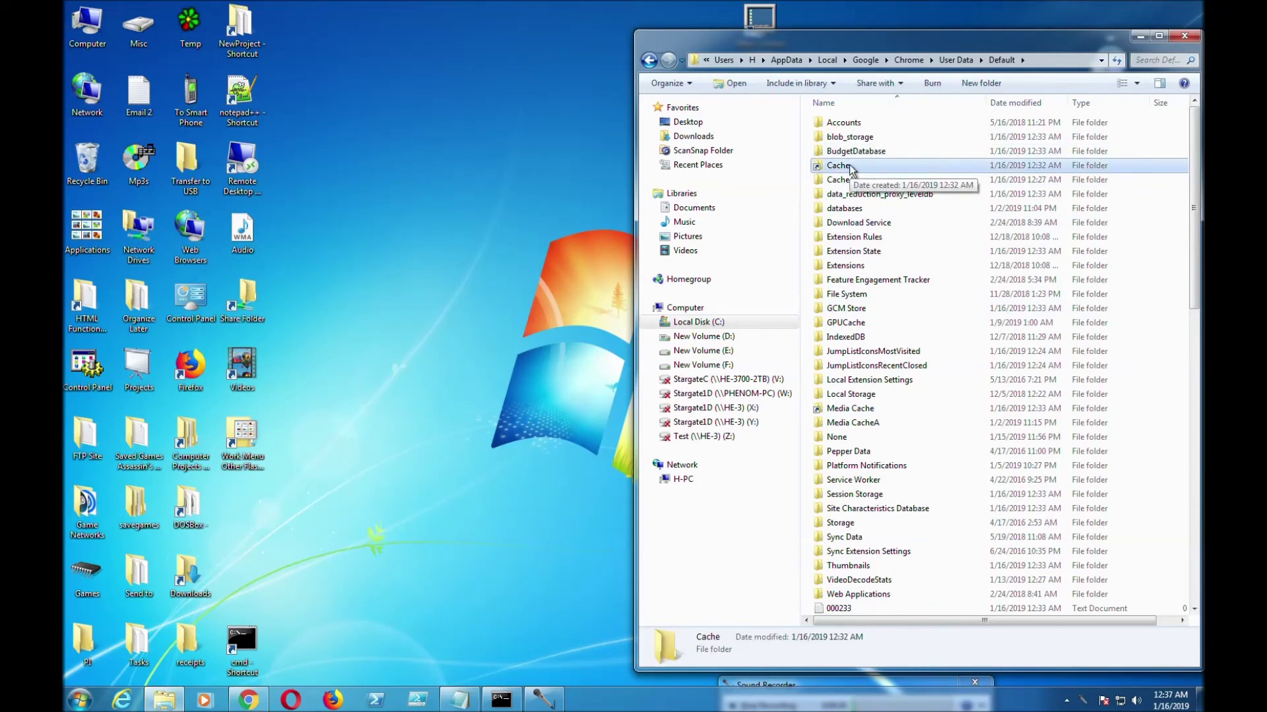
pyautogui.rightClick(850, 168)
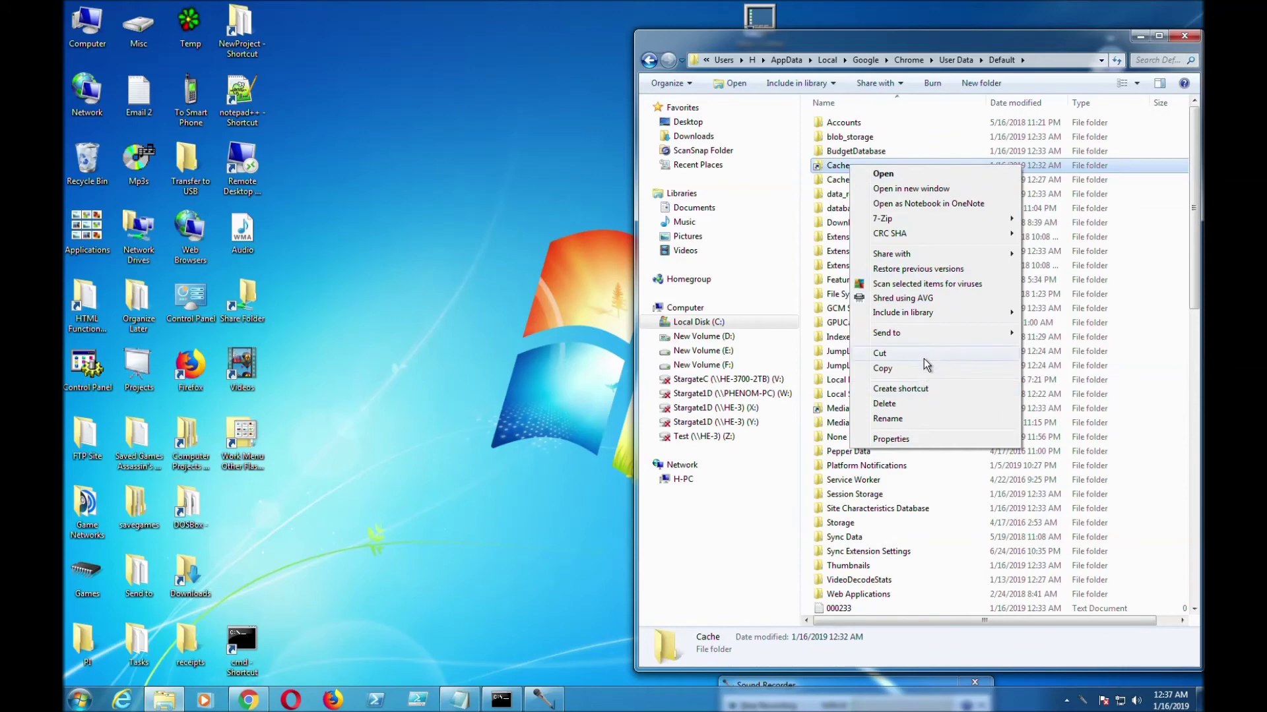
pyautogui.click(884, 404)
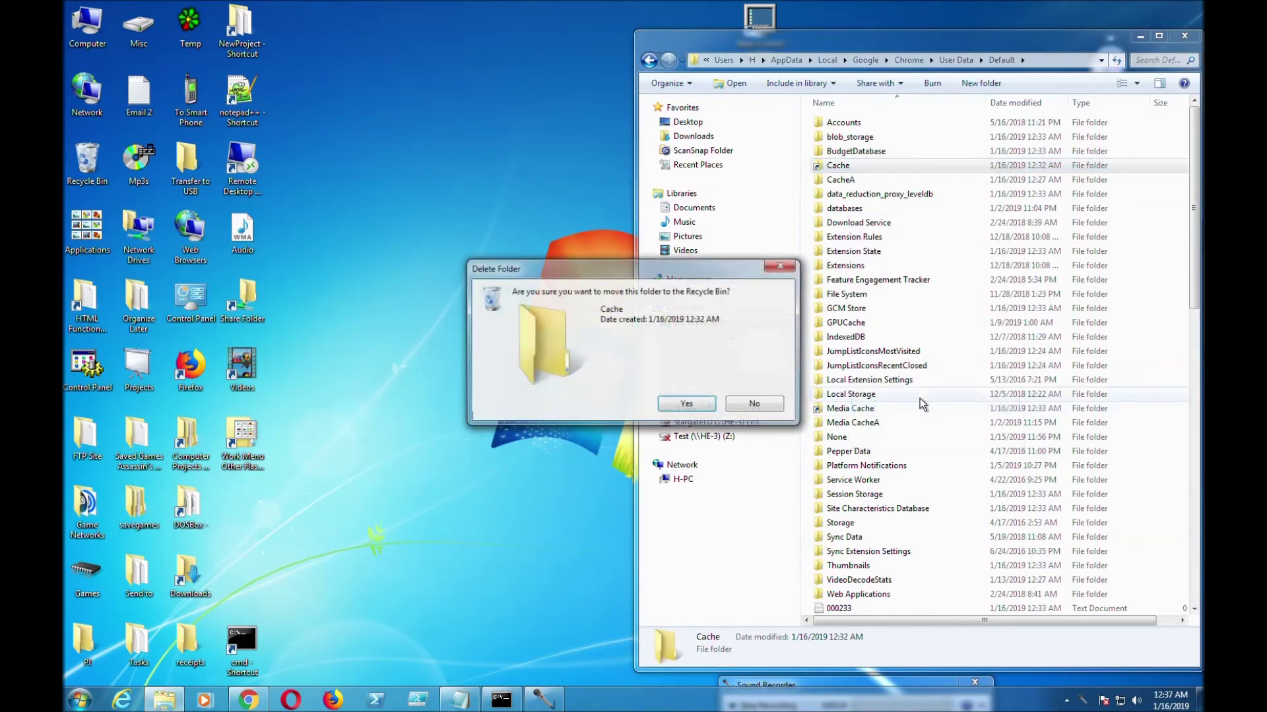
pyautogui.click(681, 406)
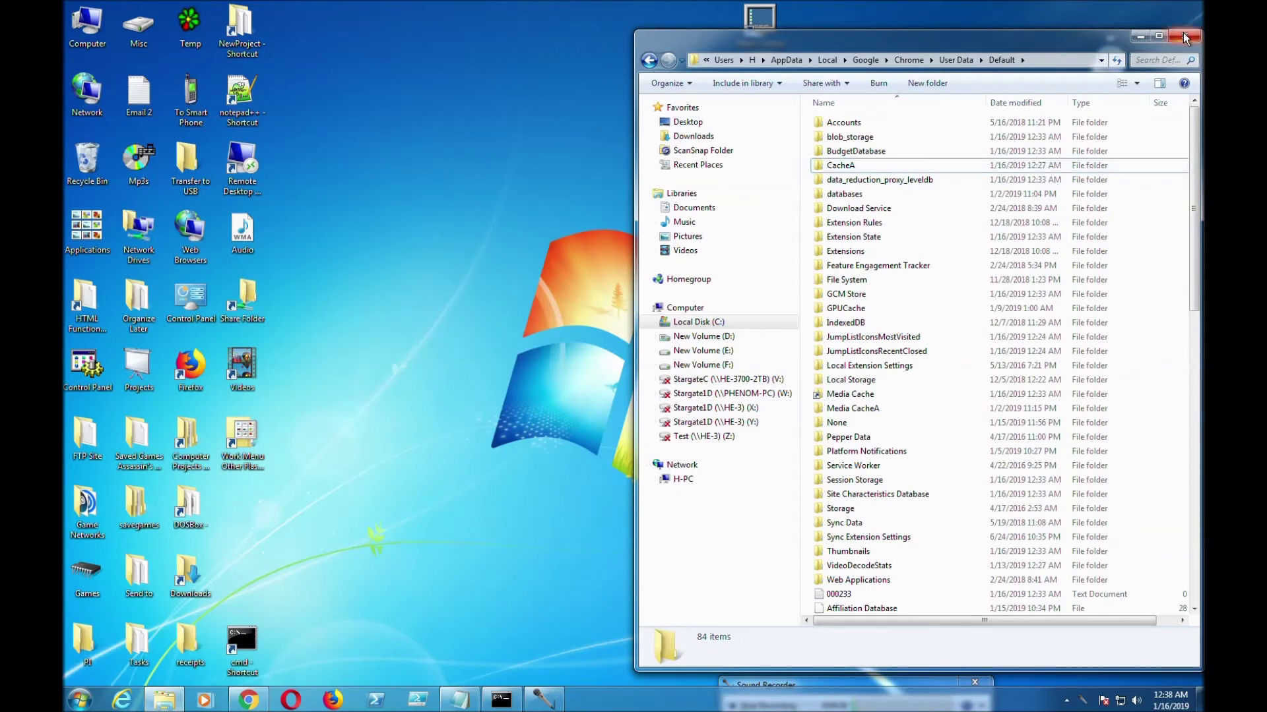
# Step: Open Chrome and search Google for dow jones index
pyautogui.click(249, 703)
pyautogui.click(249, 703)
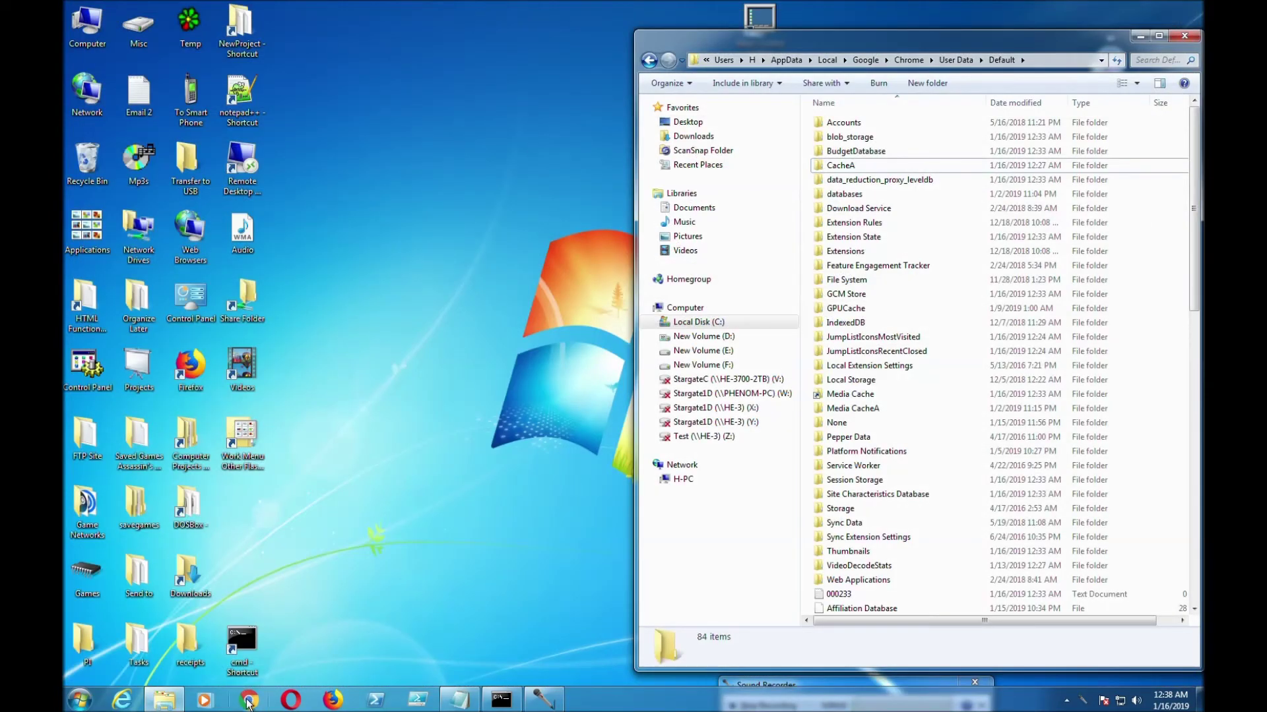
pyautogui.click(248, 704)
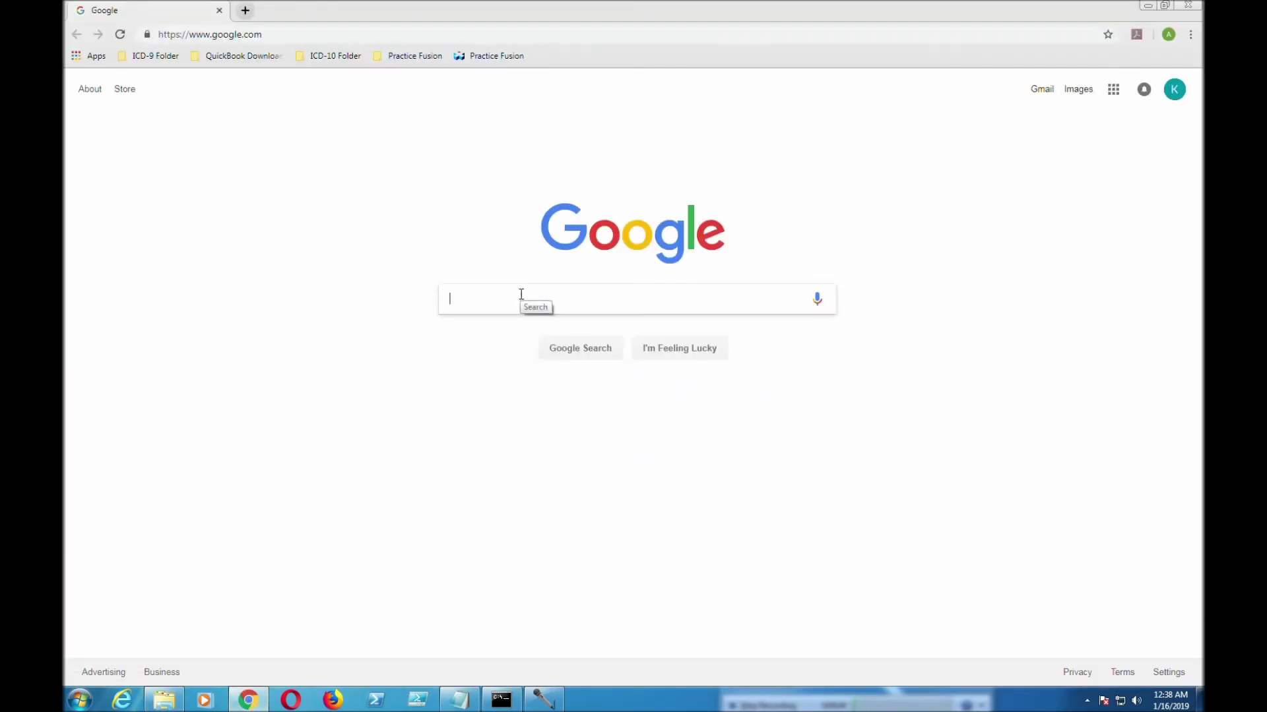
pyautogui.write('dow jones index')
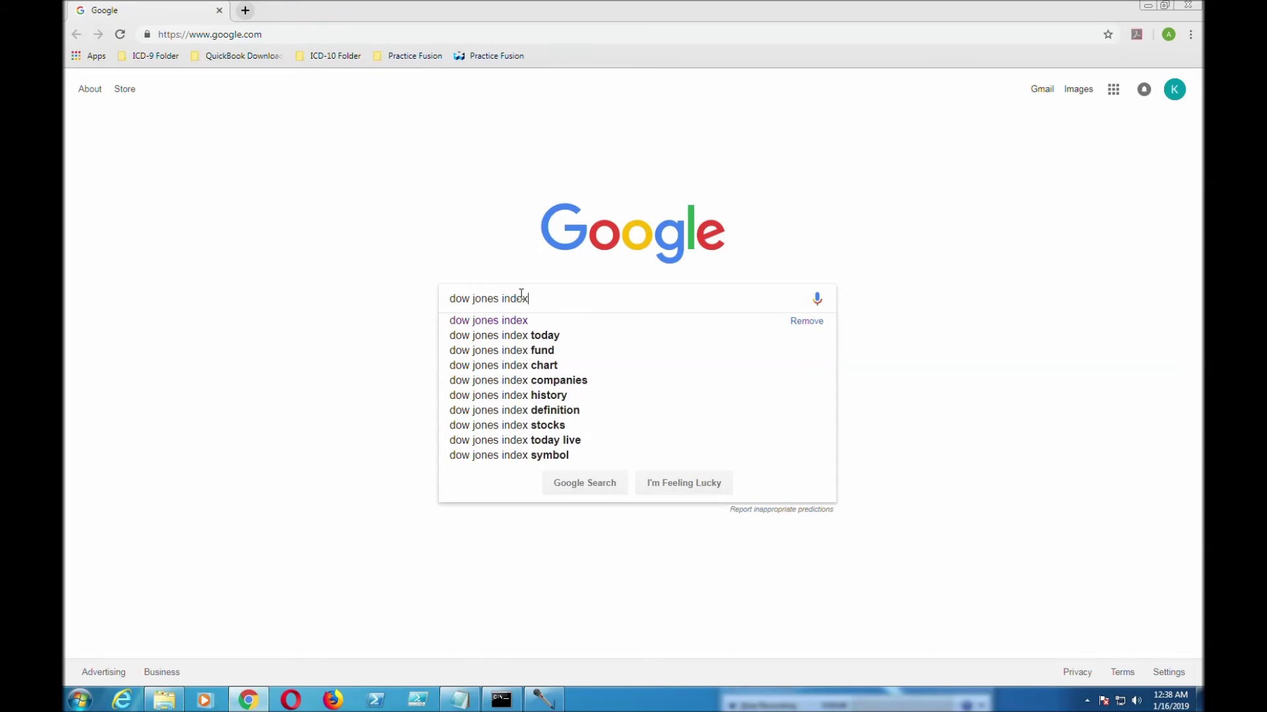
pyautogui.press('Return')
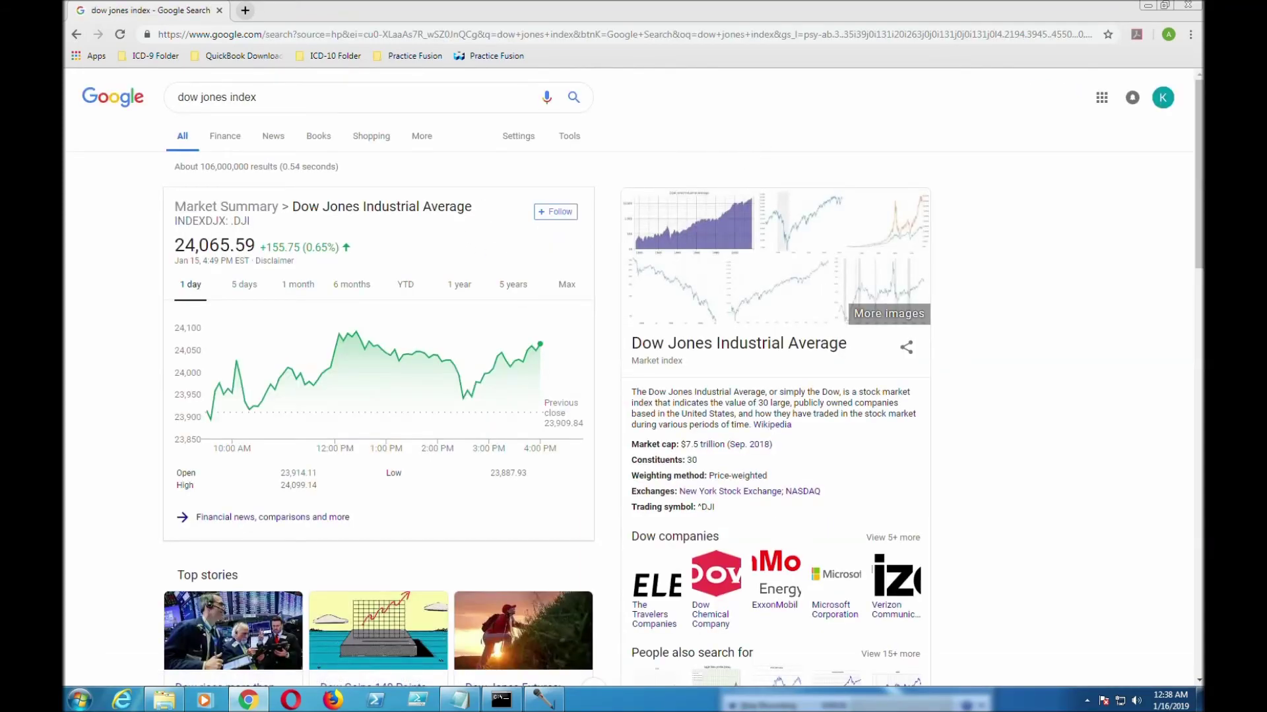
# Step: Minimize Chrome, check the files inside the Cache folder under Default, and return to the Default folder
pyautogui.click(1148, 5)
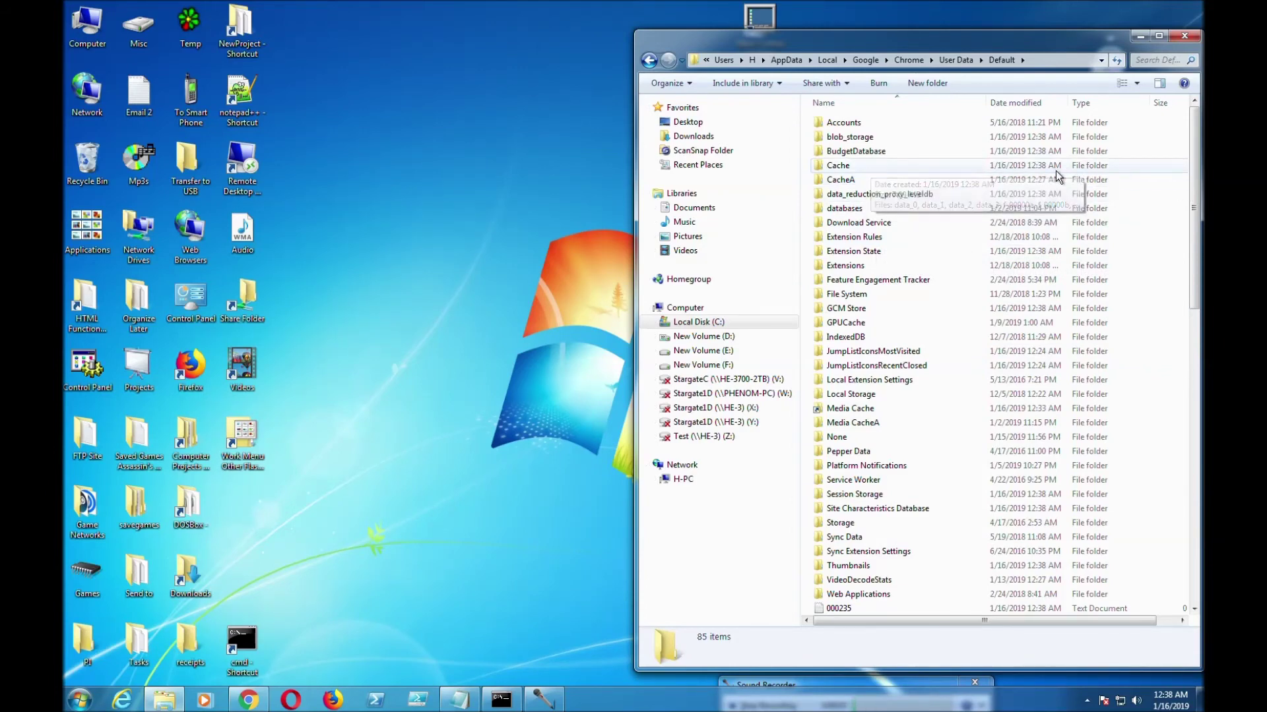
pyautogui.doubleClick(947, 167)
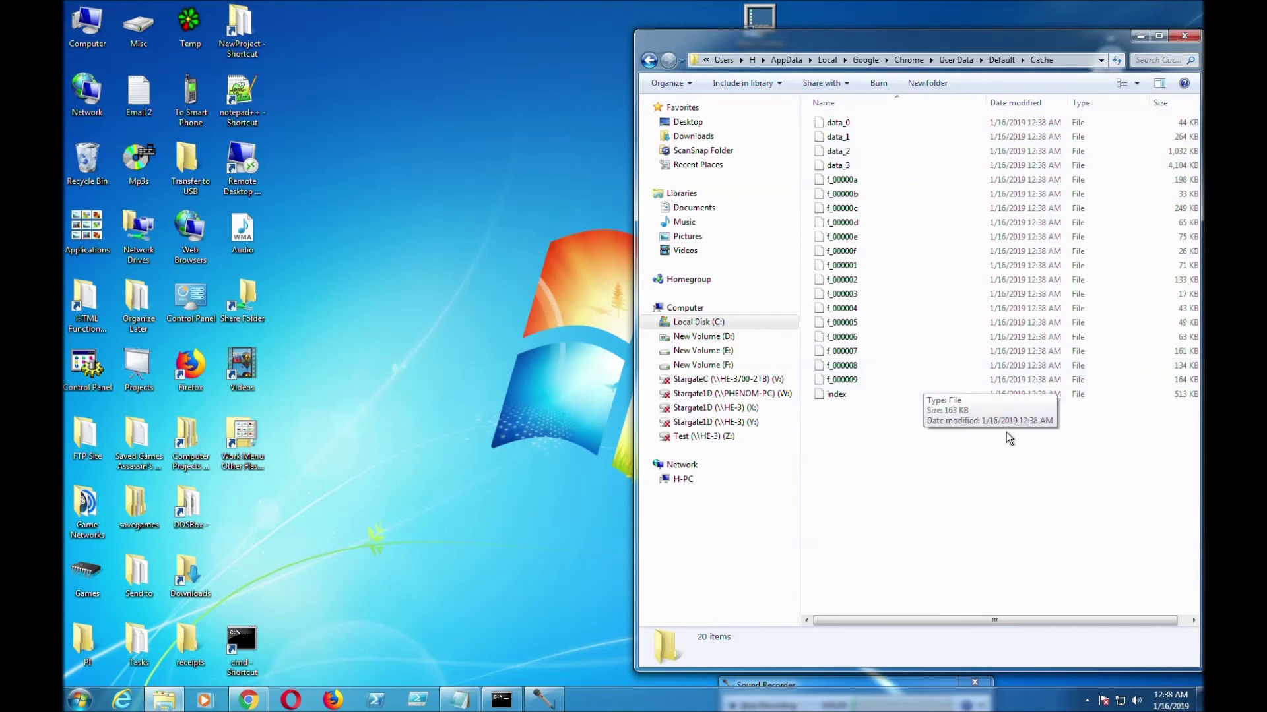
pyautogui.click(649, 60)
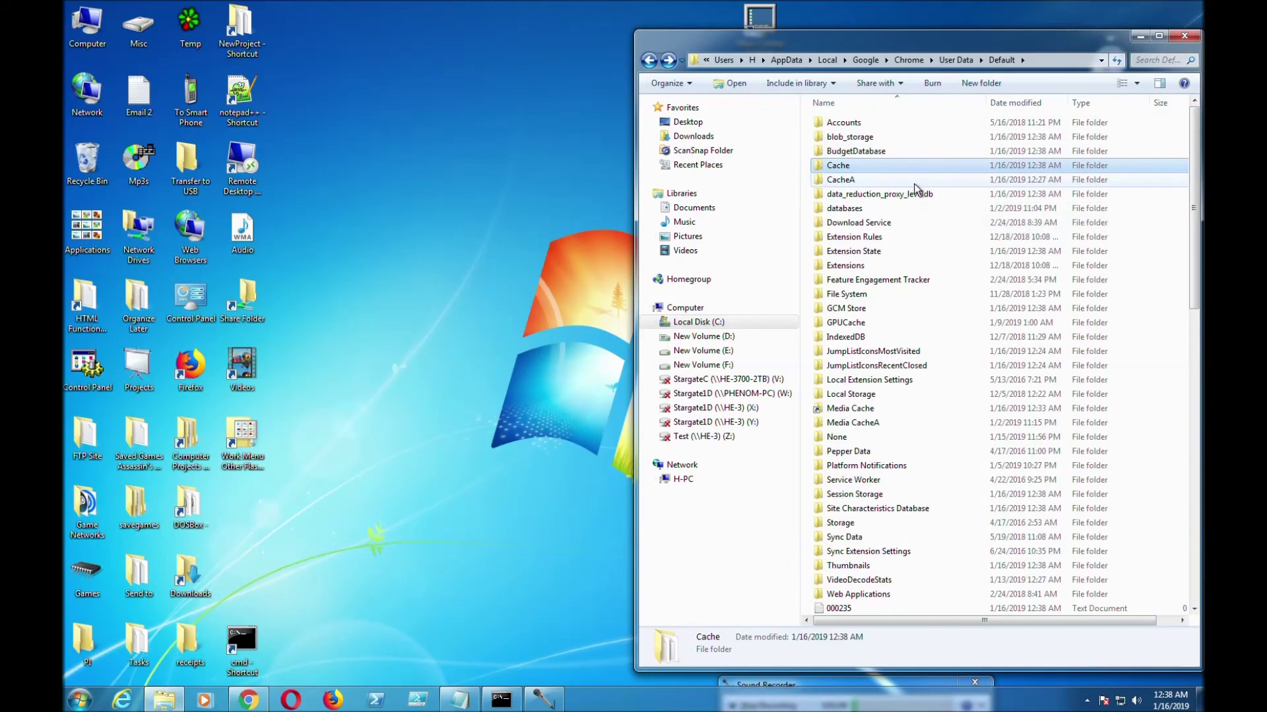
# Step: Delete the Media Cache link from the Default folder, sending it to the Recycle Bin
pyautogui.click(842, 410)
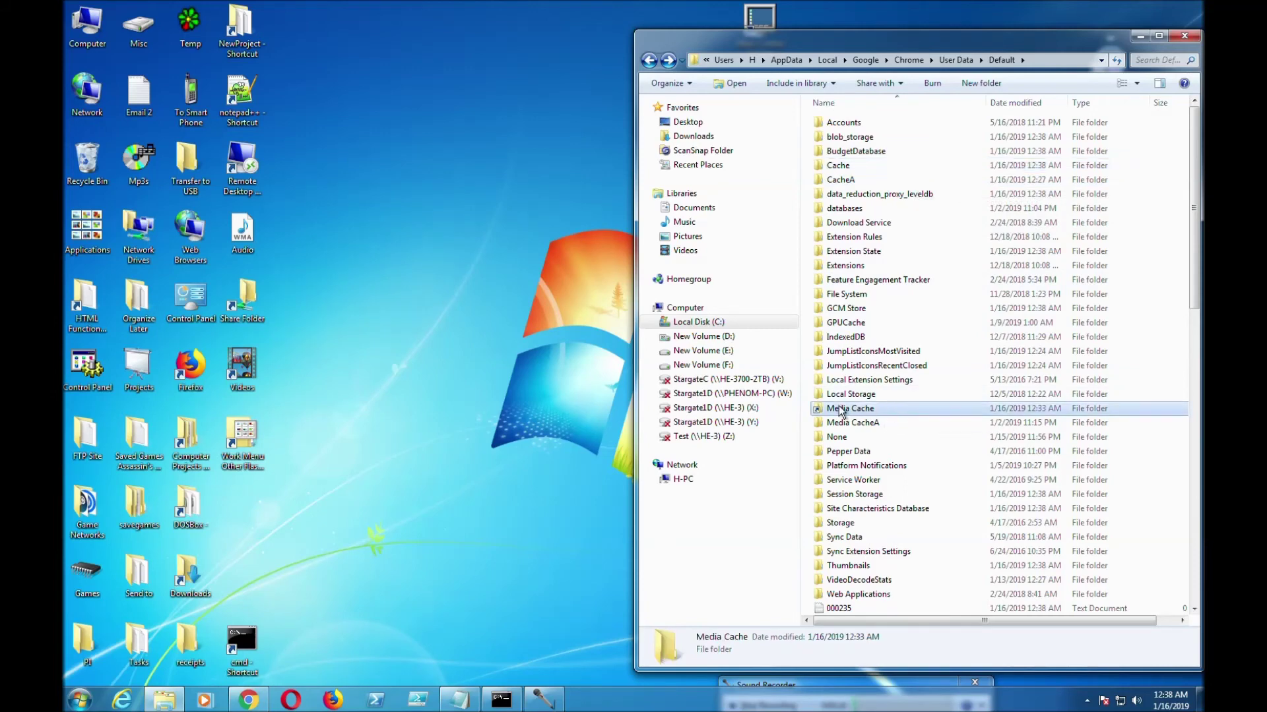
pyautogui.rightClick(842, 411)
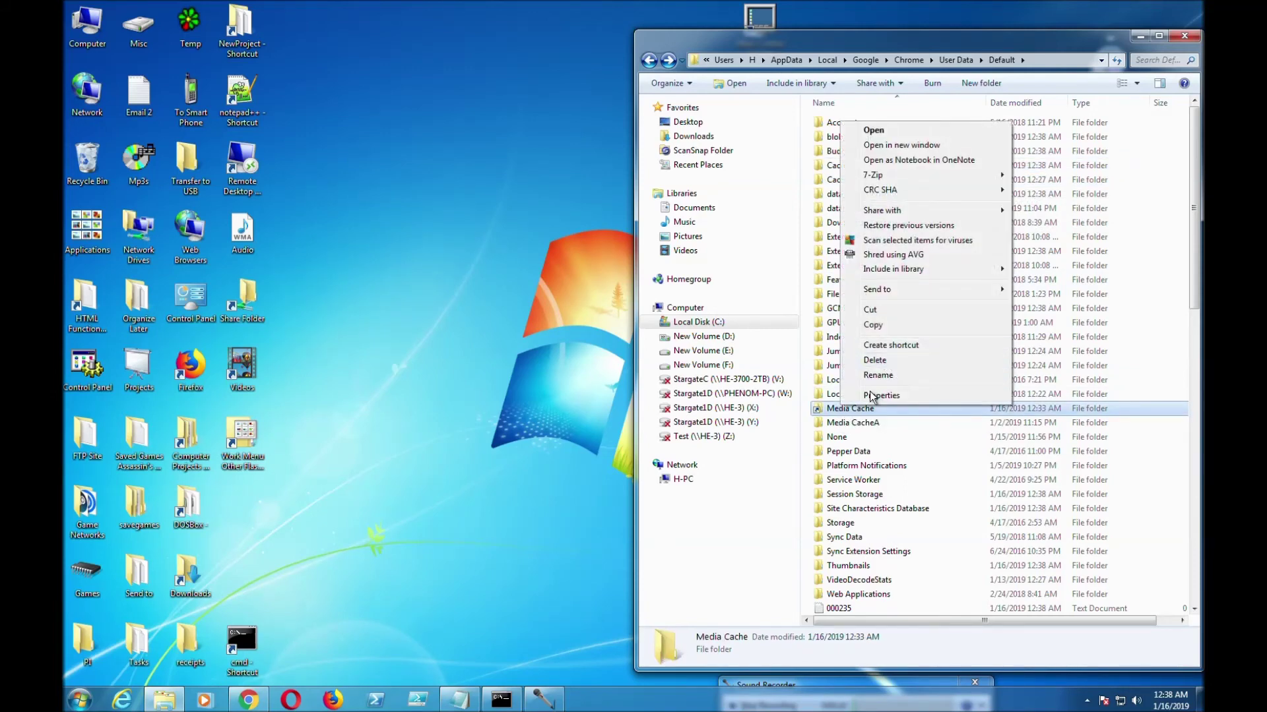
pyautogui.click(881, 360)
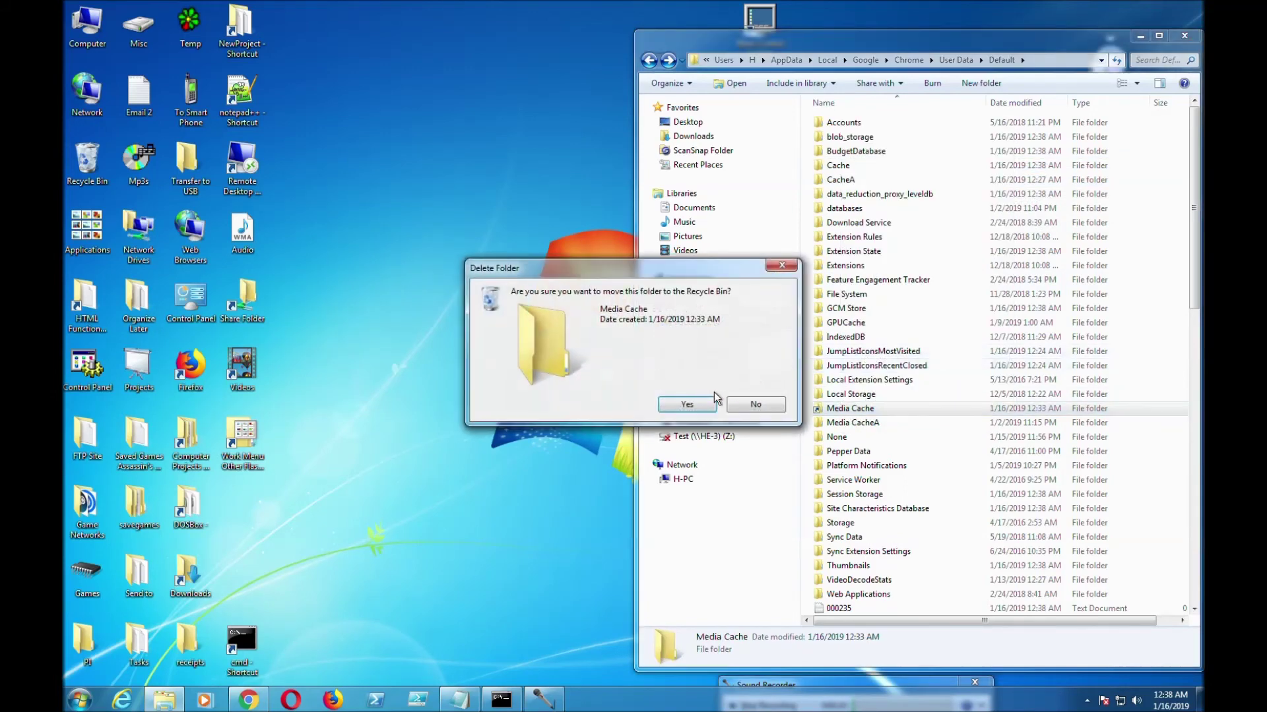
pyautogui.click(693, 404)
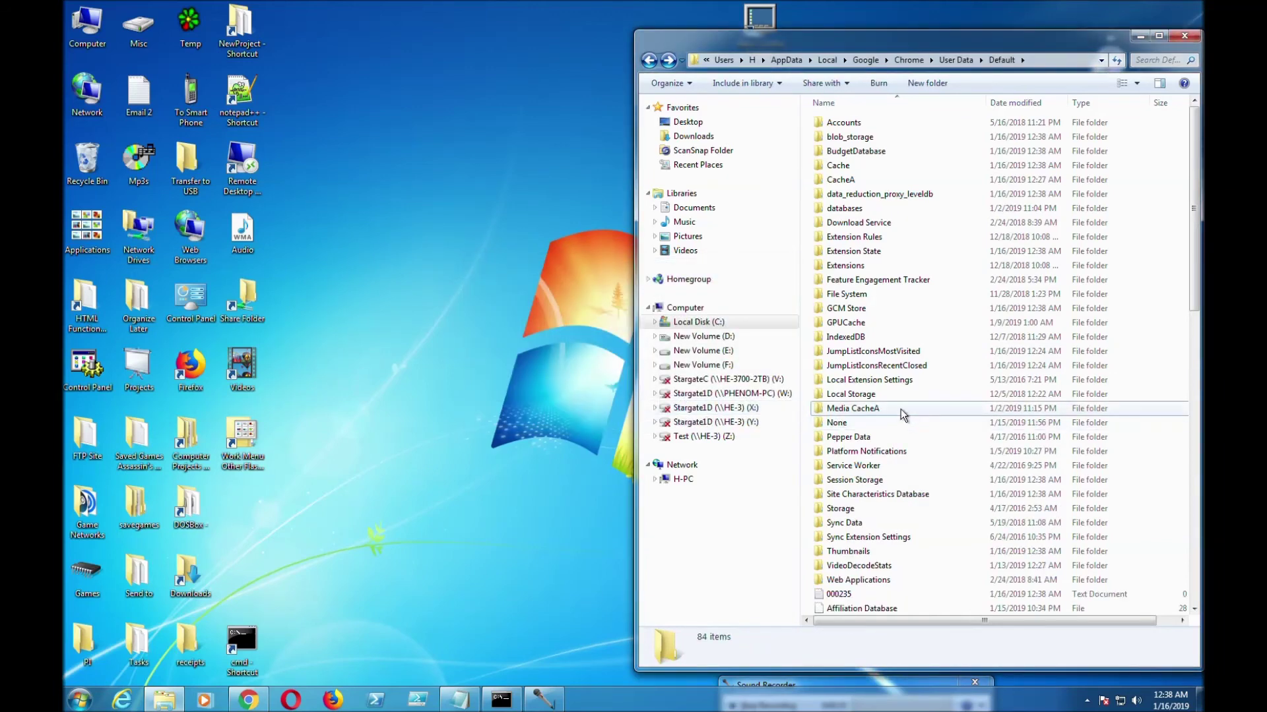
# Step: Open Firefox, switch back to Chrome, and look through the dow jones index results
pyautogui.click(339, 703)
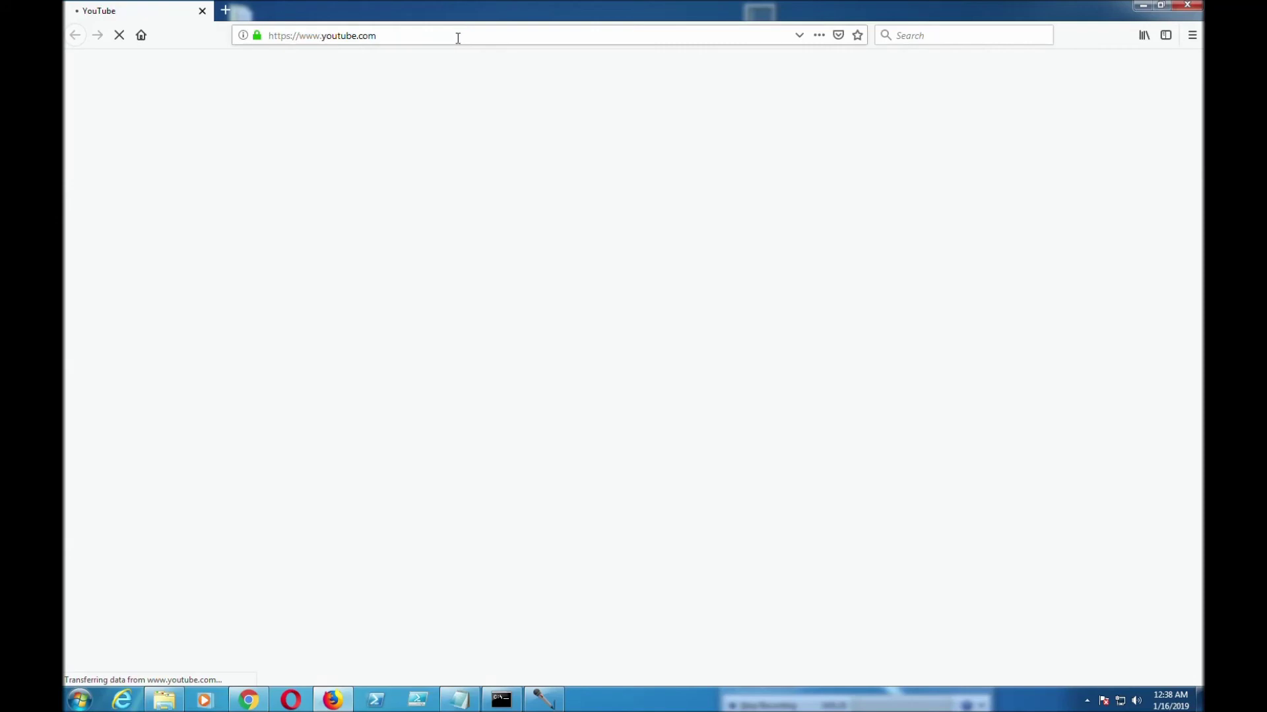
pyautogui.click(263, 702)
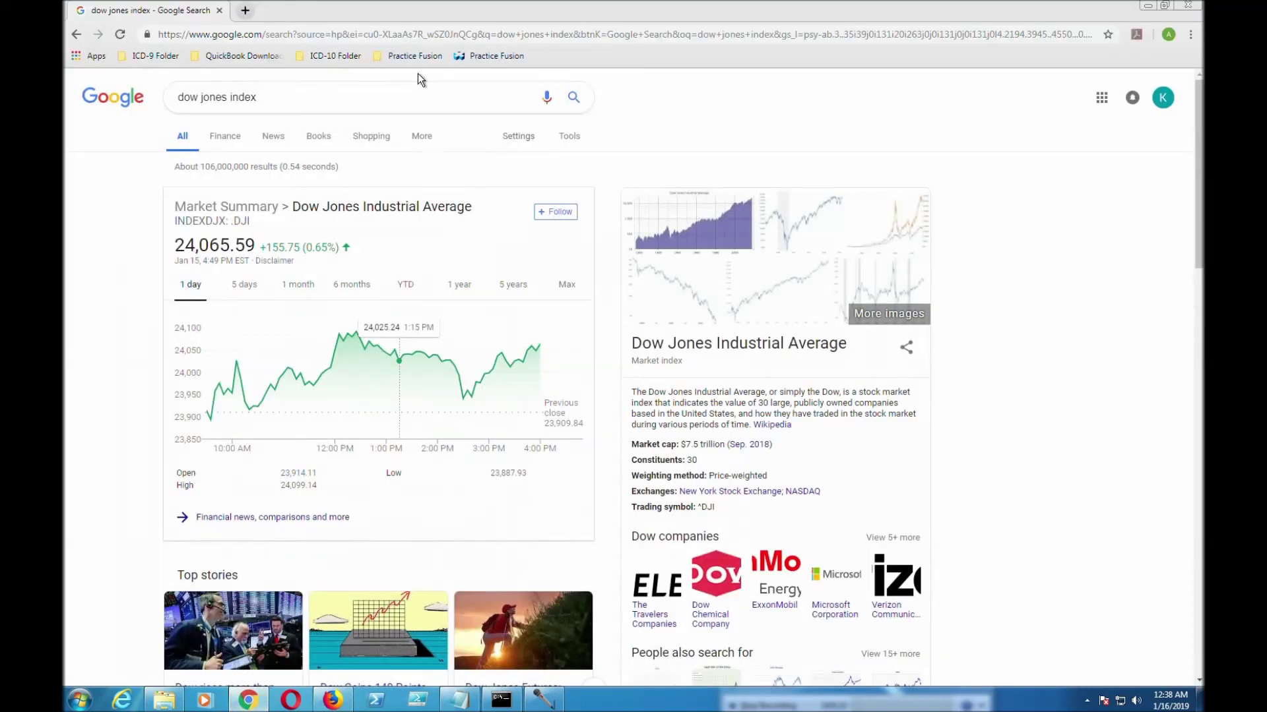
pyautogui.click(401, 35)
pyautogui.scroll(-8, 908, 456)
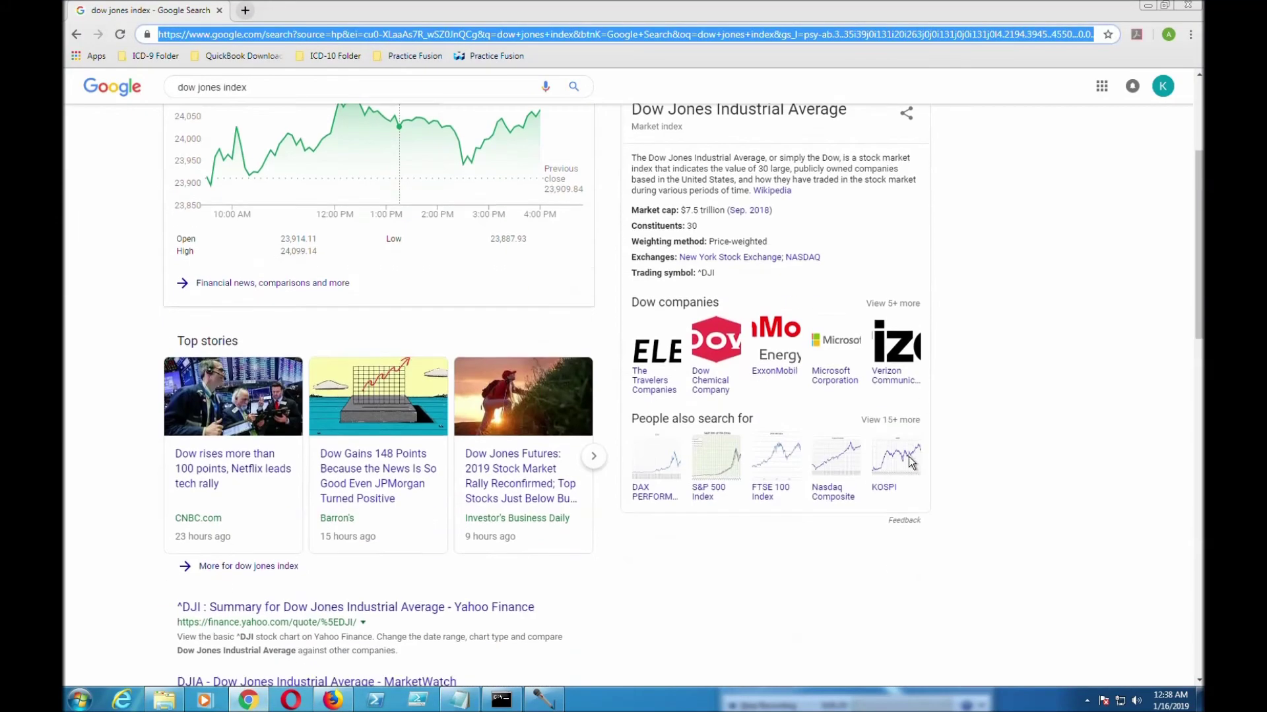
pyautogui.scroll(6, 908, 457)
pyautogui.scroll(2, 909, 460)
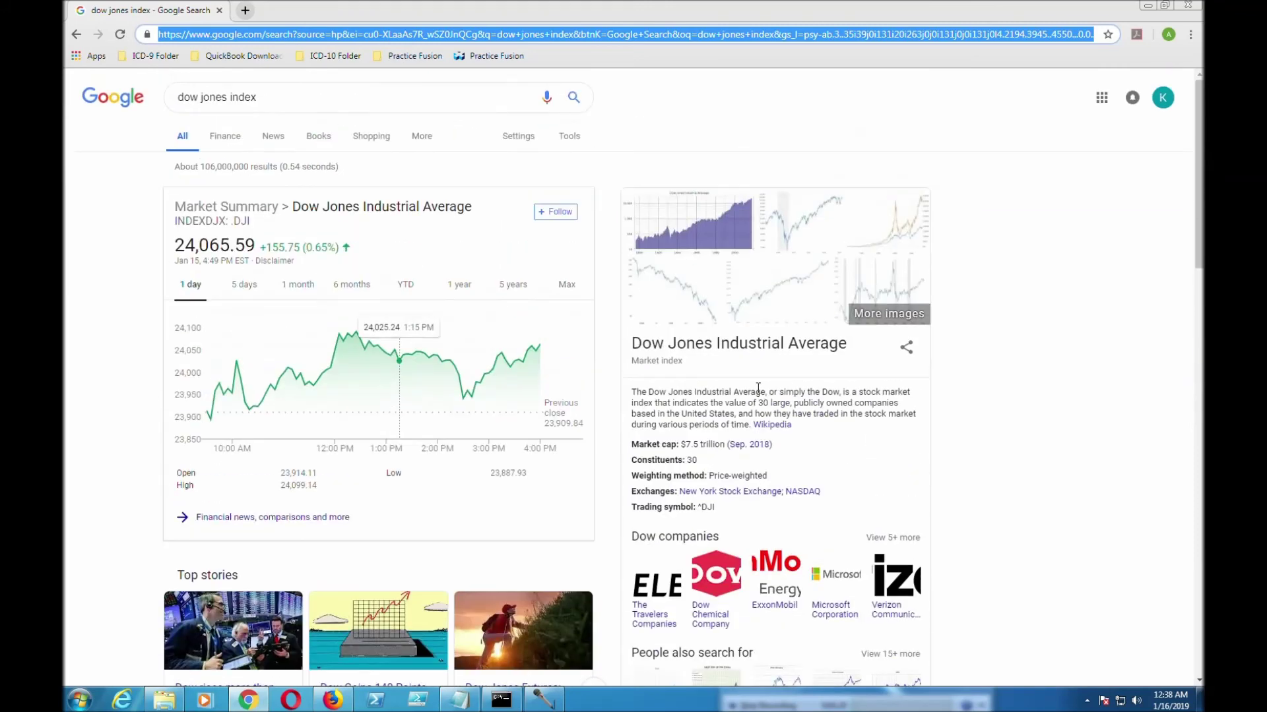
# Step: Search Google for price of oil and open the oilprice.com result
pyautogui.click(306, 96)
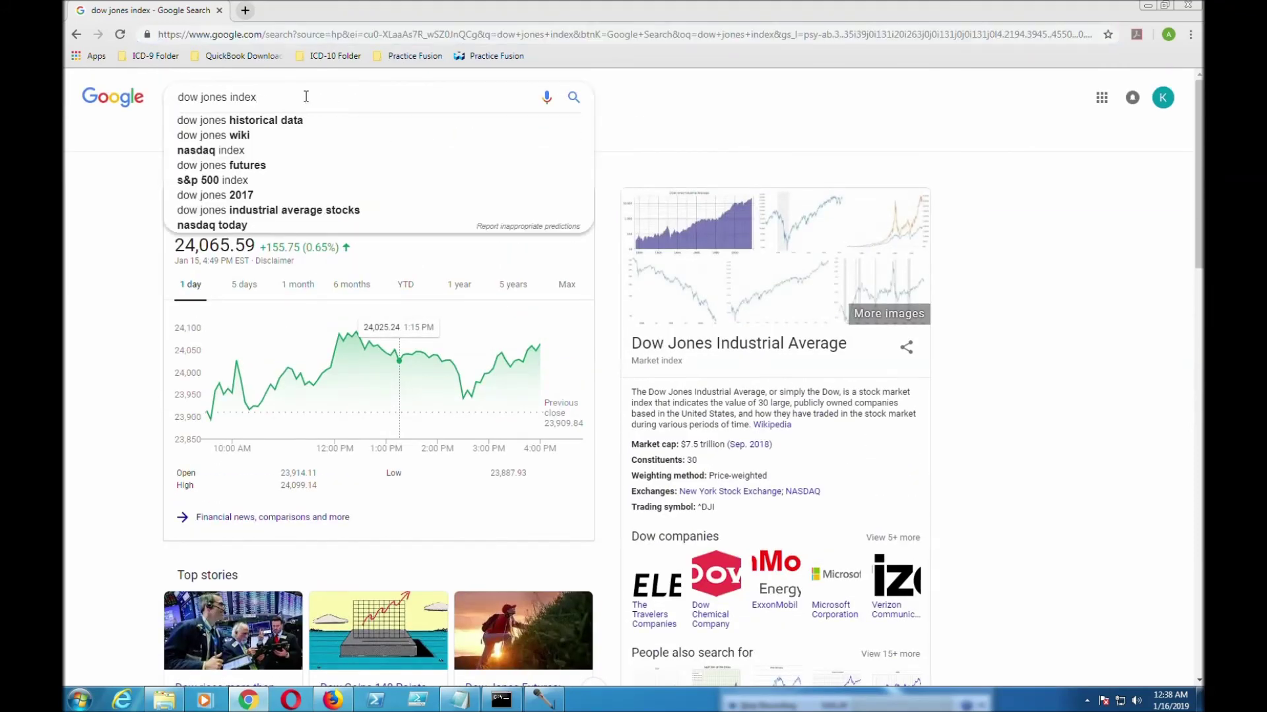
pyautogui.press('BackSpace')
pyautogui.press('BackSpace')
pyautogui.press('BackSpace')
pyautogui.press('BackSpace')
pyautogui.press('BackSpace')
pyautogui.press('BackSpace')
pyautogui.write('price of oil')
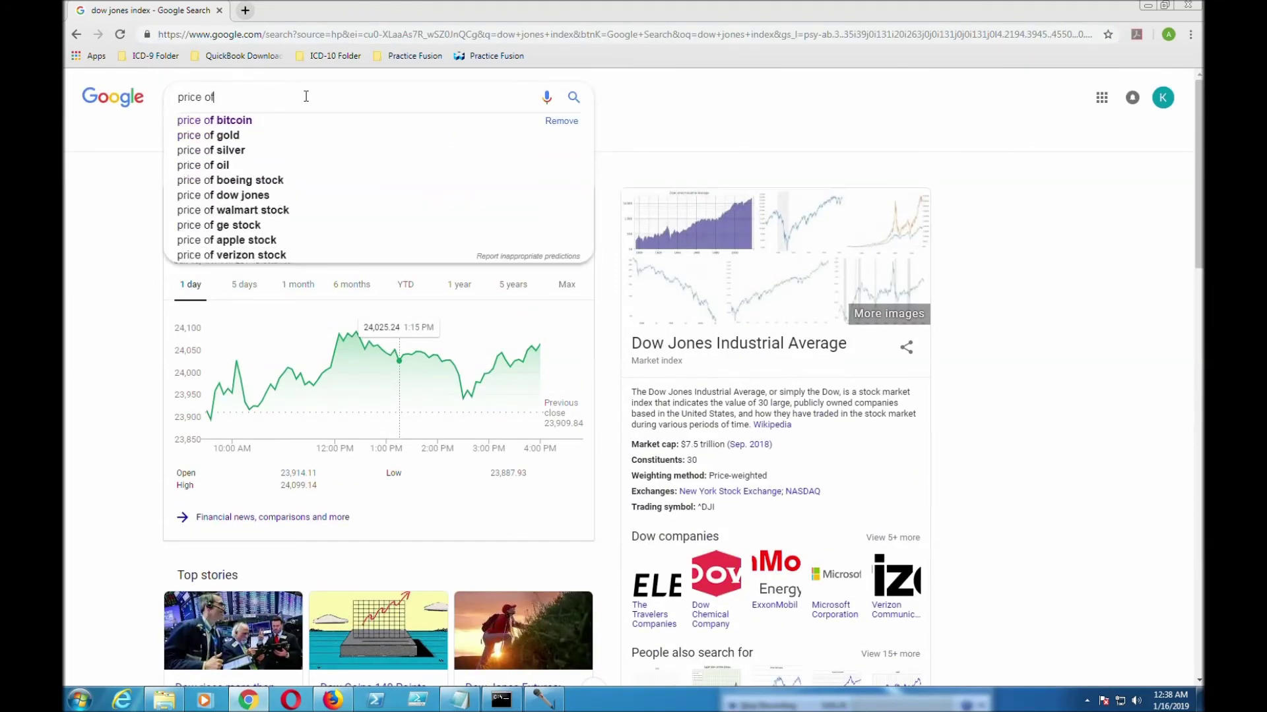
pyautogui.press('Return')
pyautogui.scroll(-2, 710, 354)
pyautogui.click(198, 329)
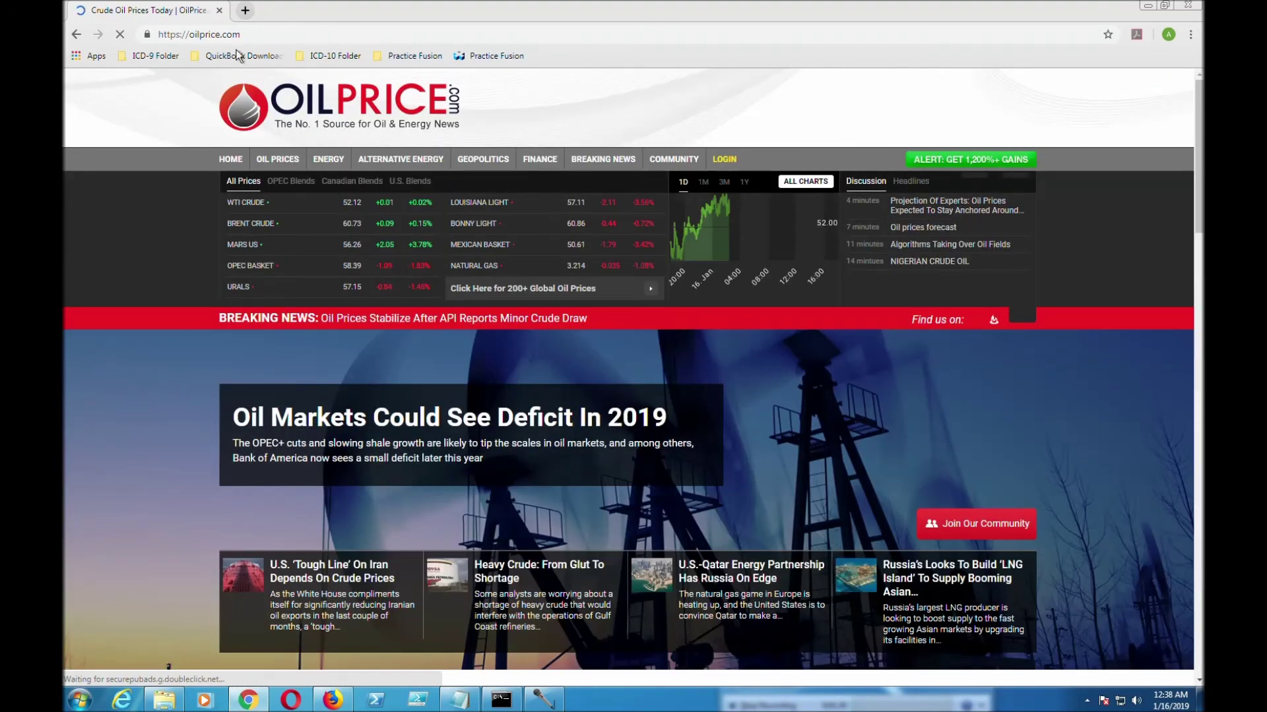
# Step: Minimize both browsers and check the Default folder for a Media Cache folder, inspecting the Media CacheA entry
pyautogui.click(1147, 5)
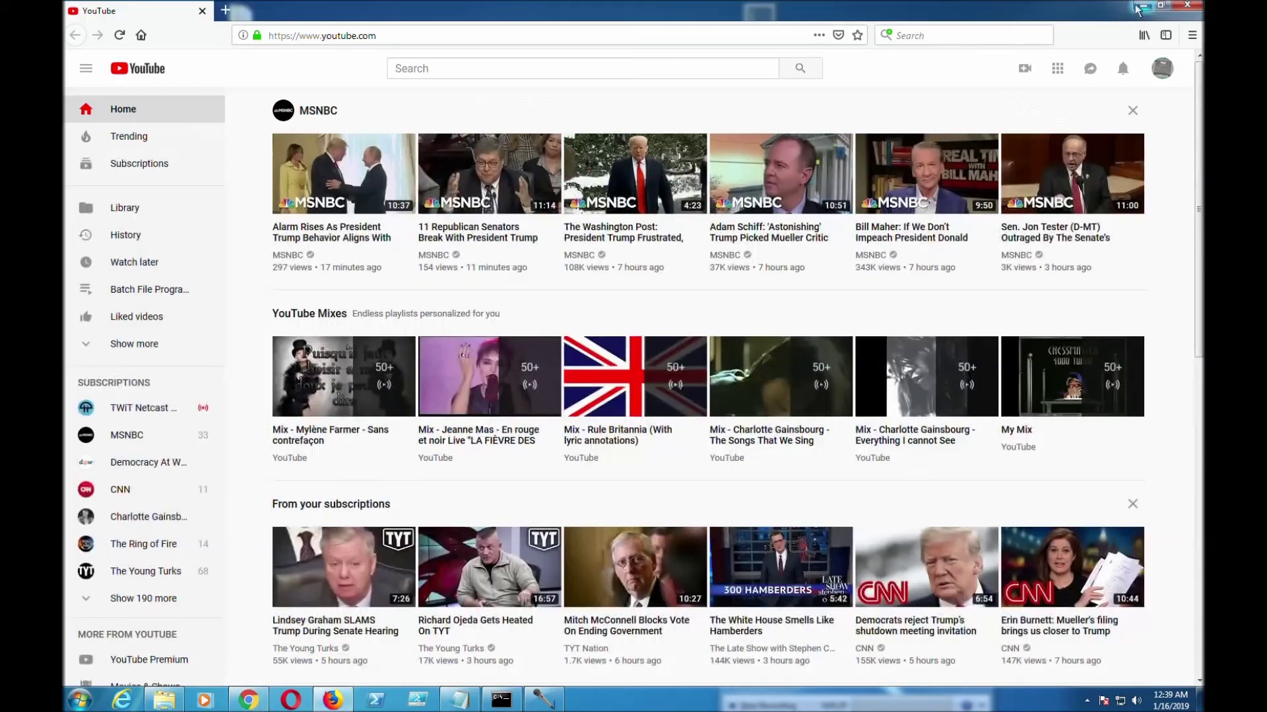
pyautogui.click(1145, 5)
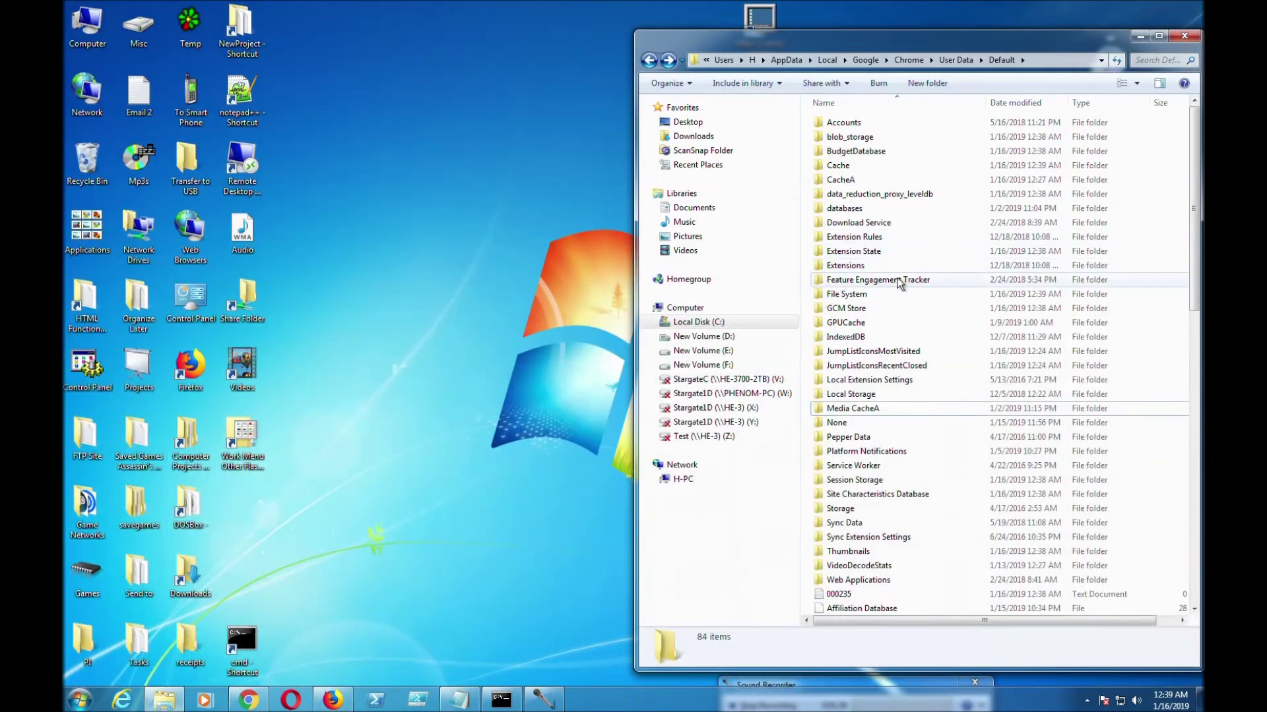
pyautogui.click(920, 438)
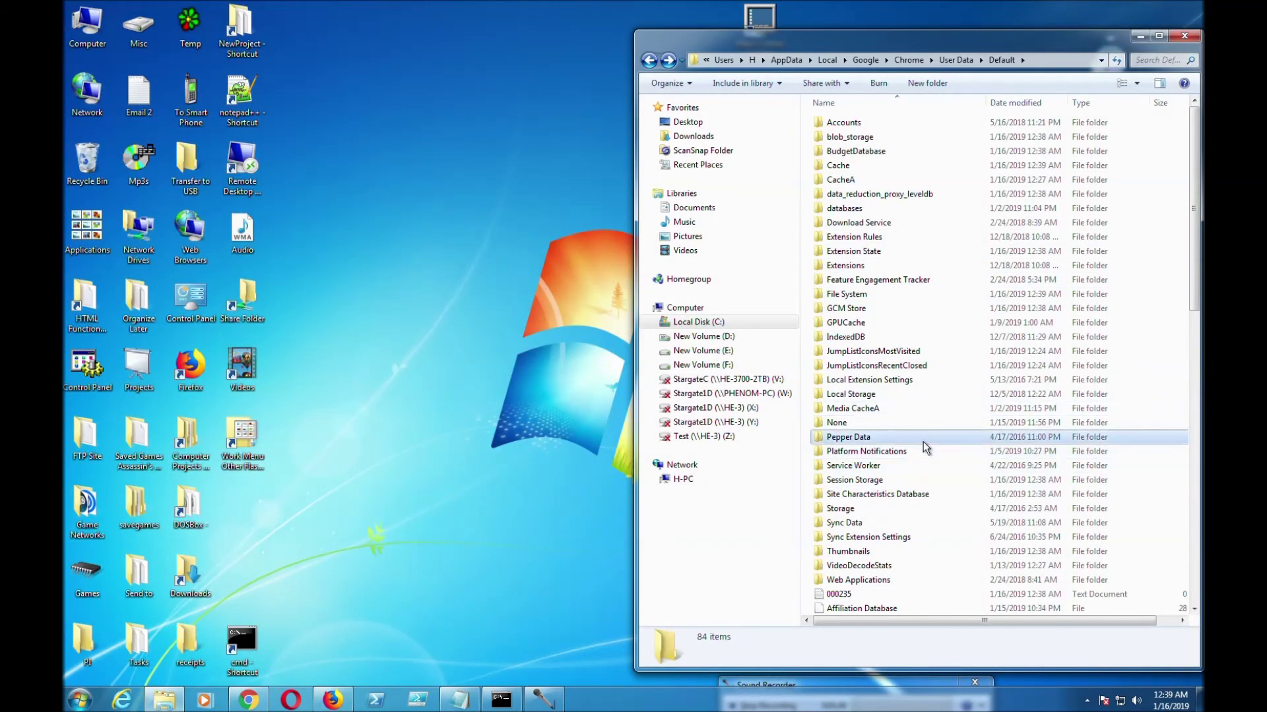
pyautogui.click(922, 410)
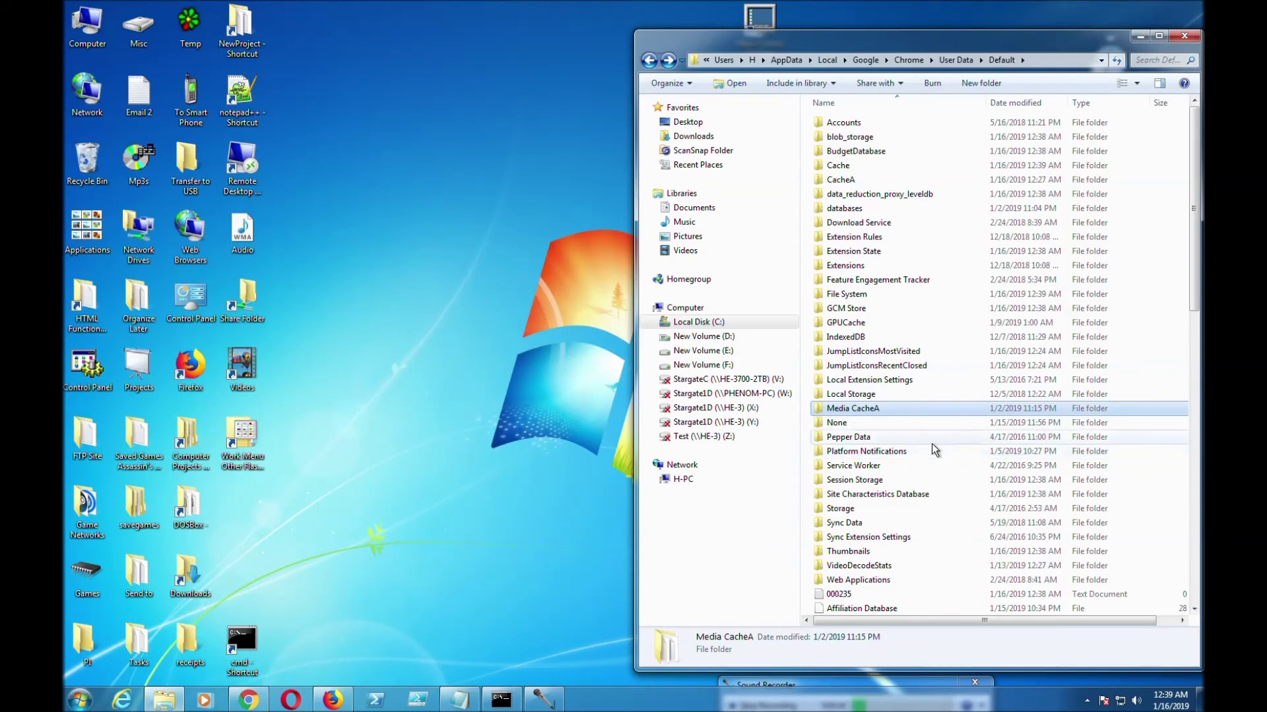
pyautogui.moveTo(906, 429)
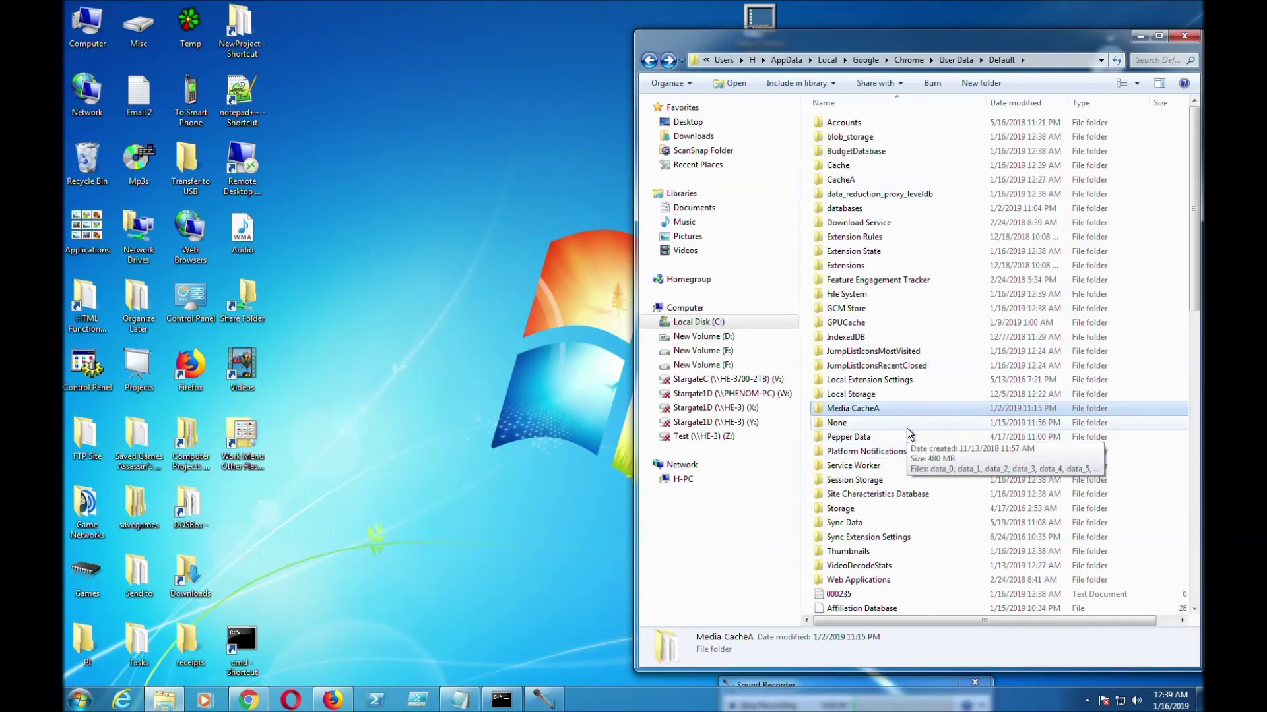
pyautogui.click(267, 698)
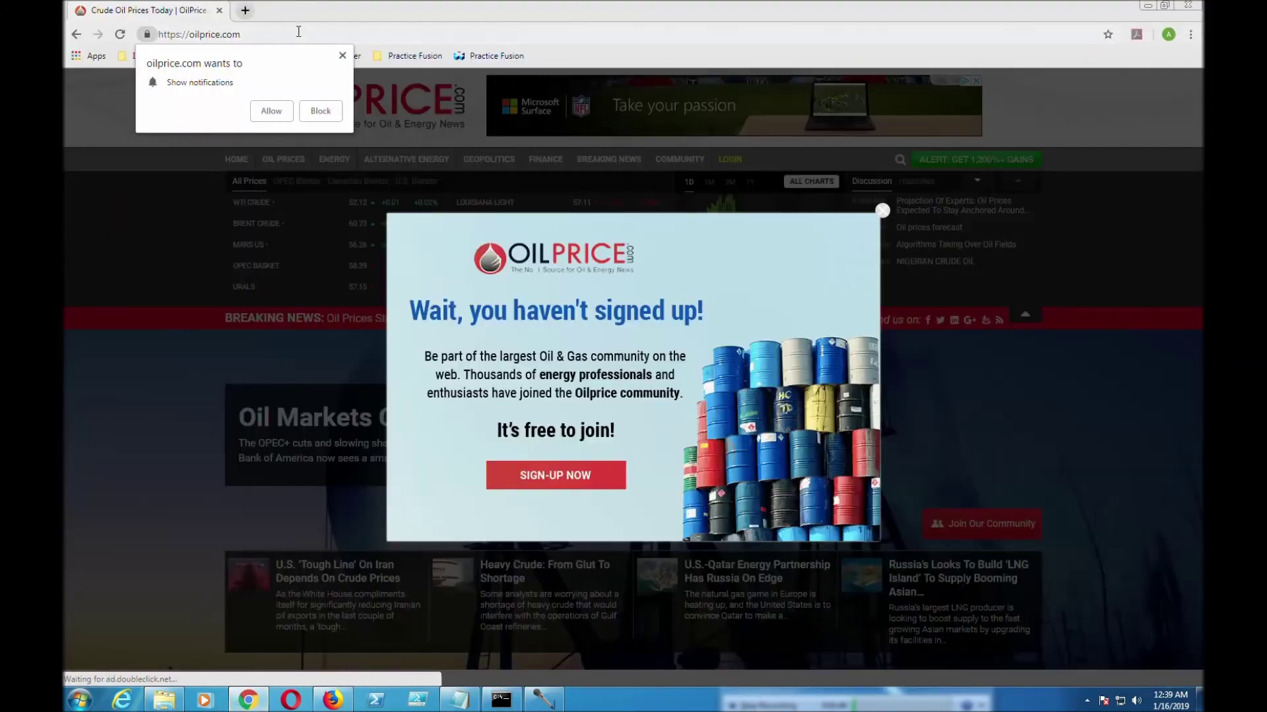
pyautogui.click(299, 32)
pyautogui.write('www.yo')
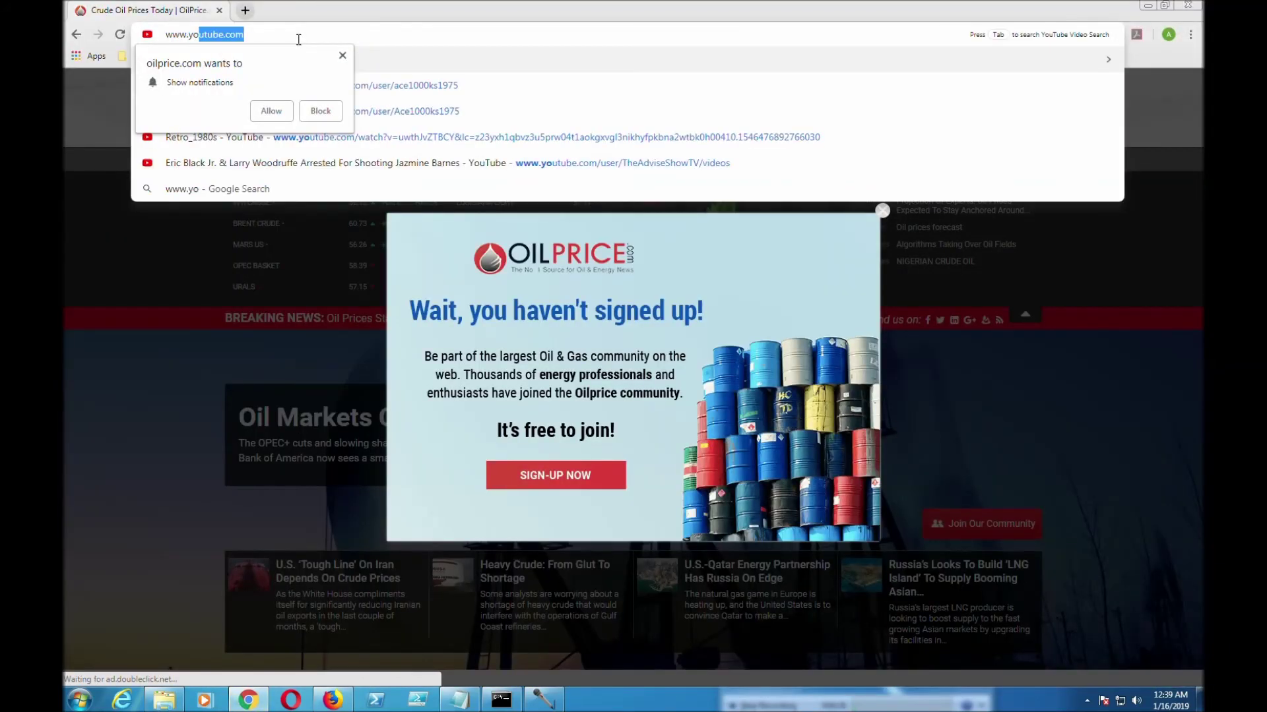
pyautogui.press('Return')
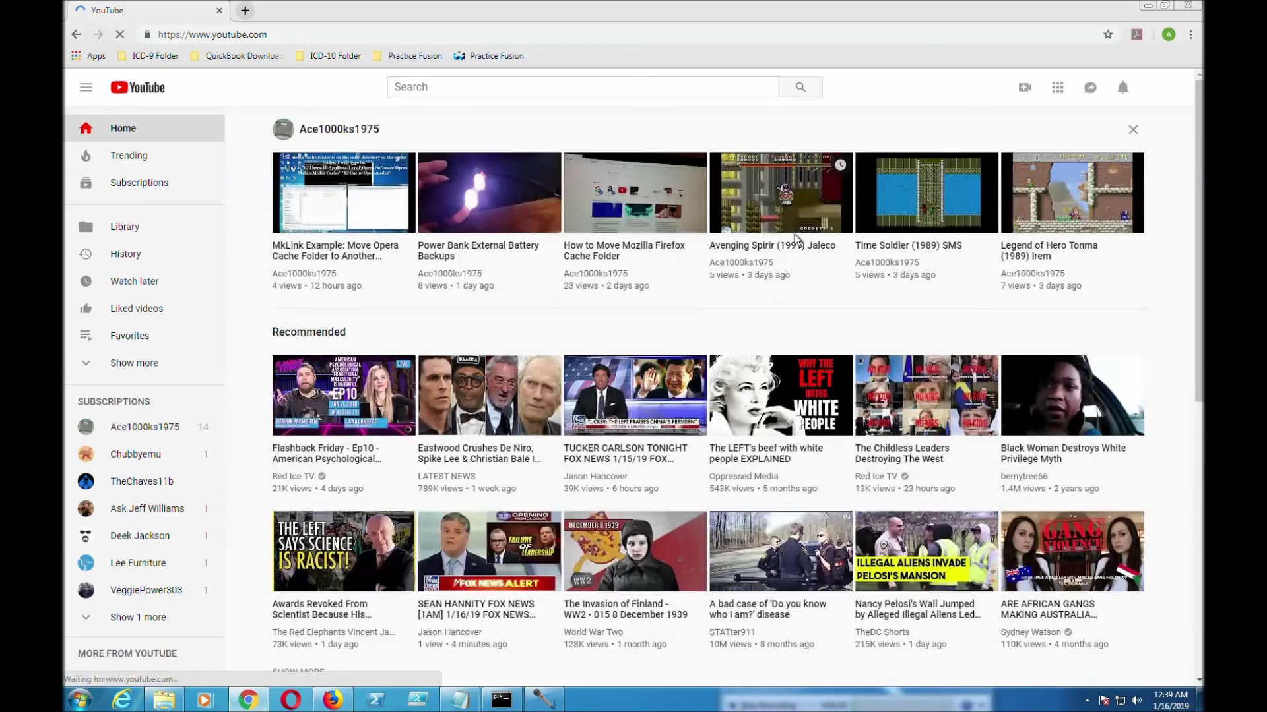
pyautogui.scroll(-3, 602, 333)
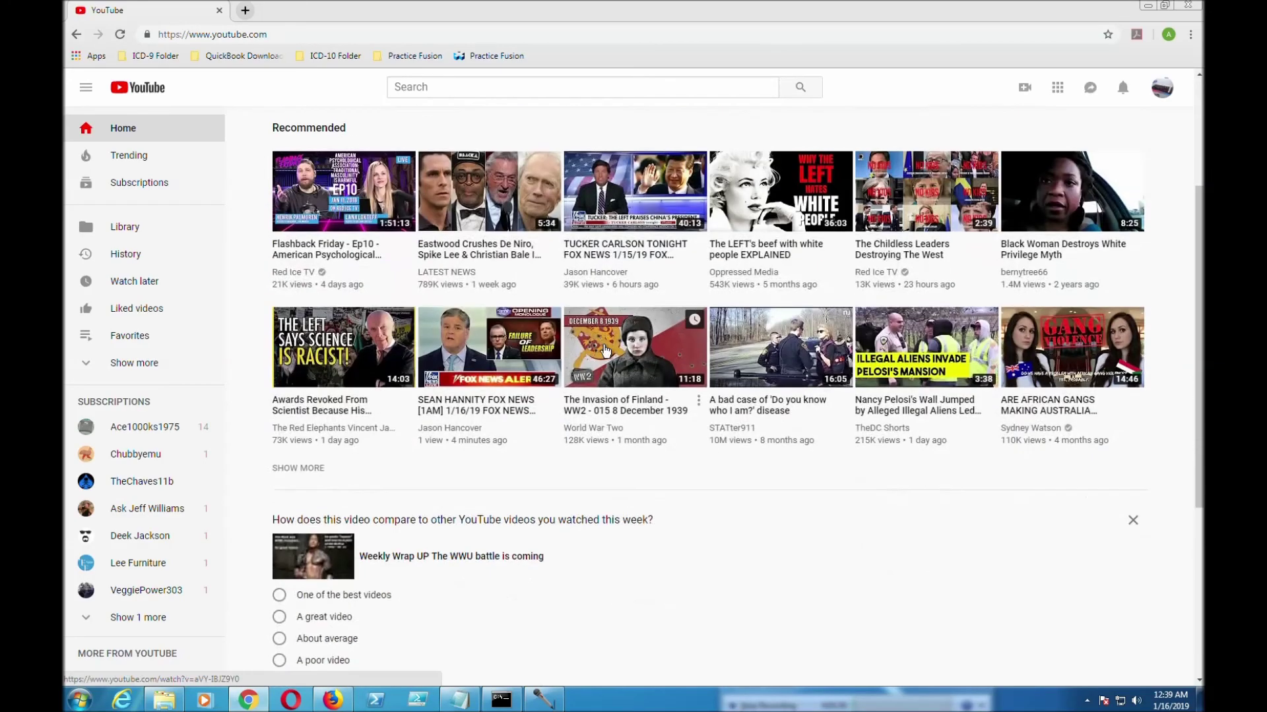
pyautogui.scroll(3, 606, 351)
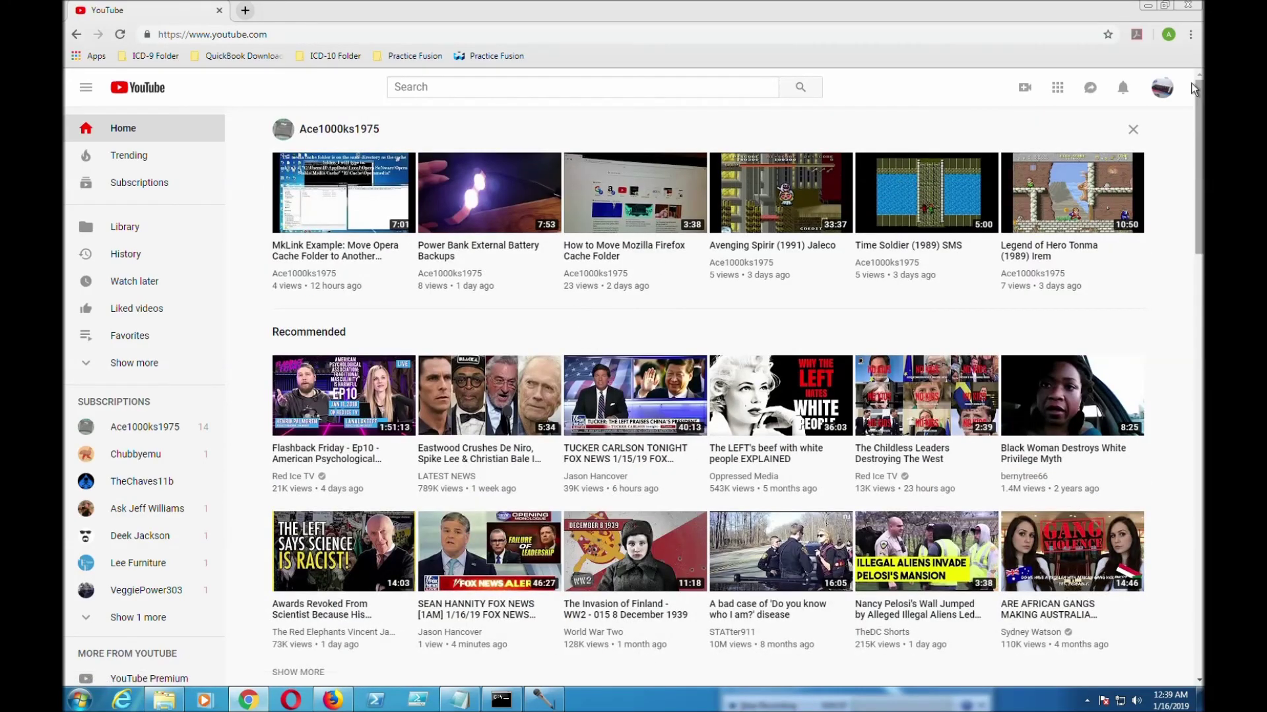
pyautogui.click(1042, 255)
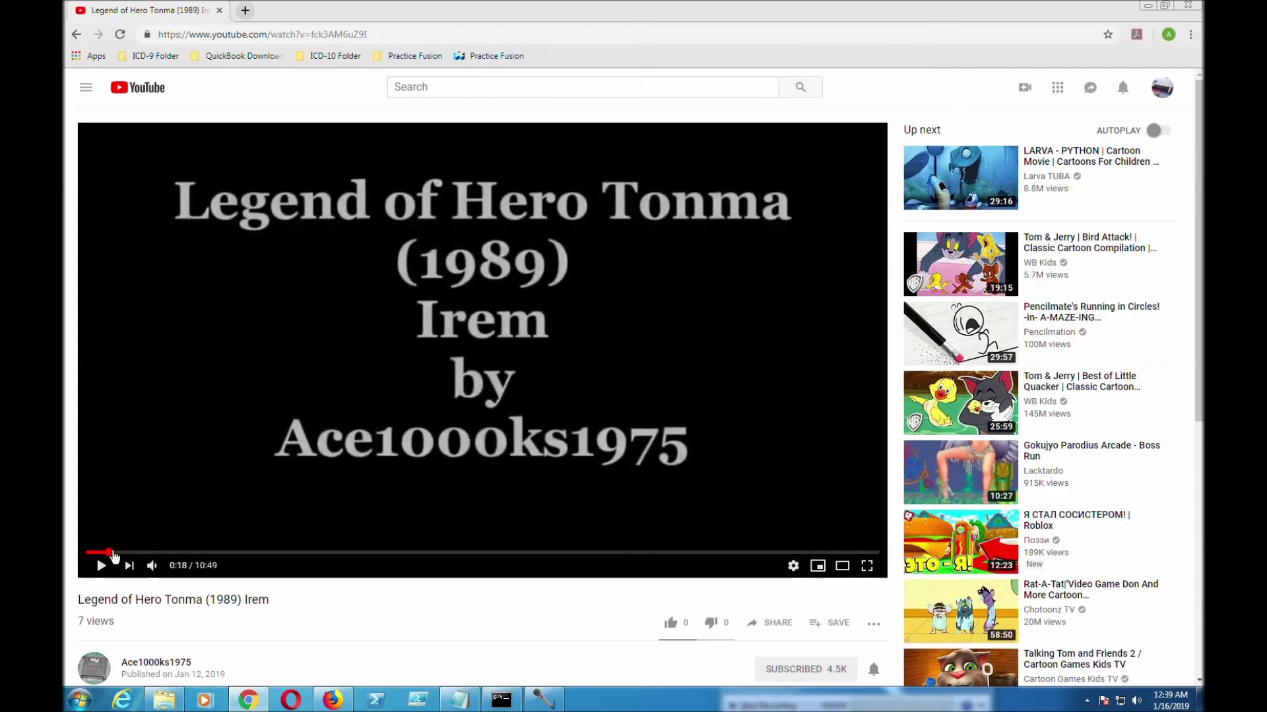
pyautogui.click(108, 552)
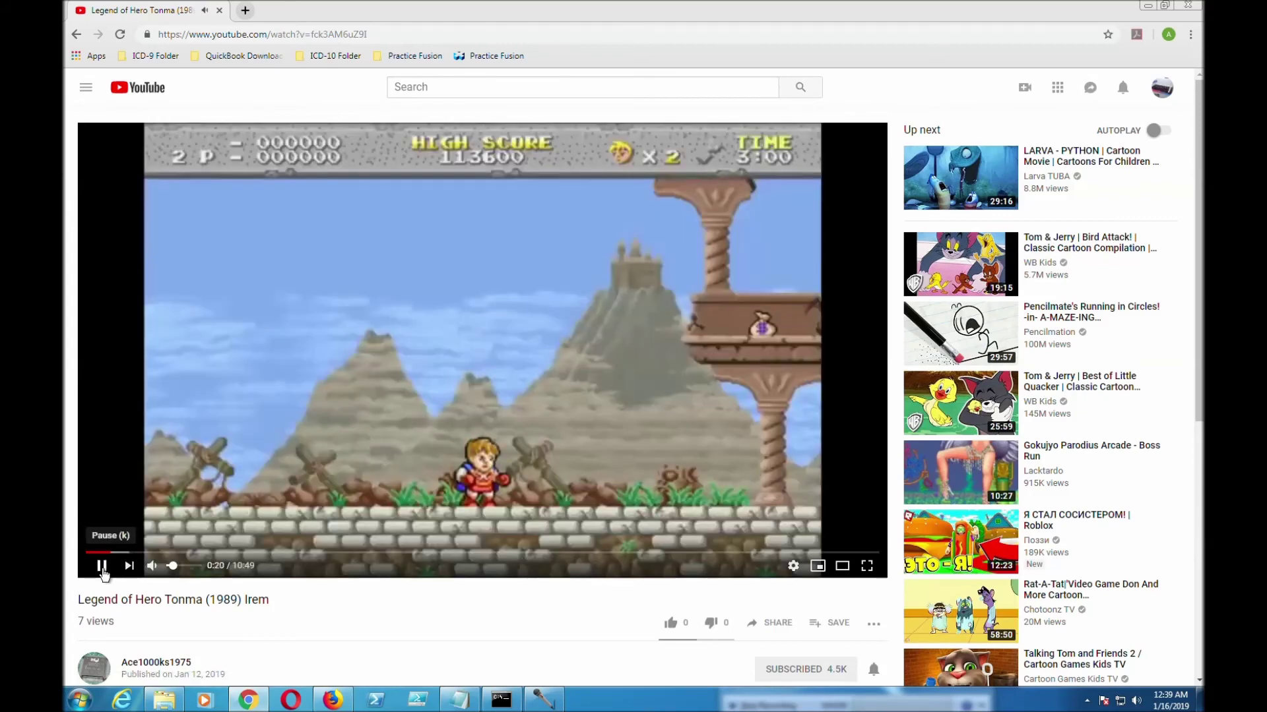
# Step: Minimize Chrome and look through the reloaded Default folder for a Media Cache folder
pyautogui.click(1148, 6)
pyautogui.click(950, 483)
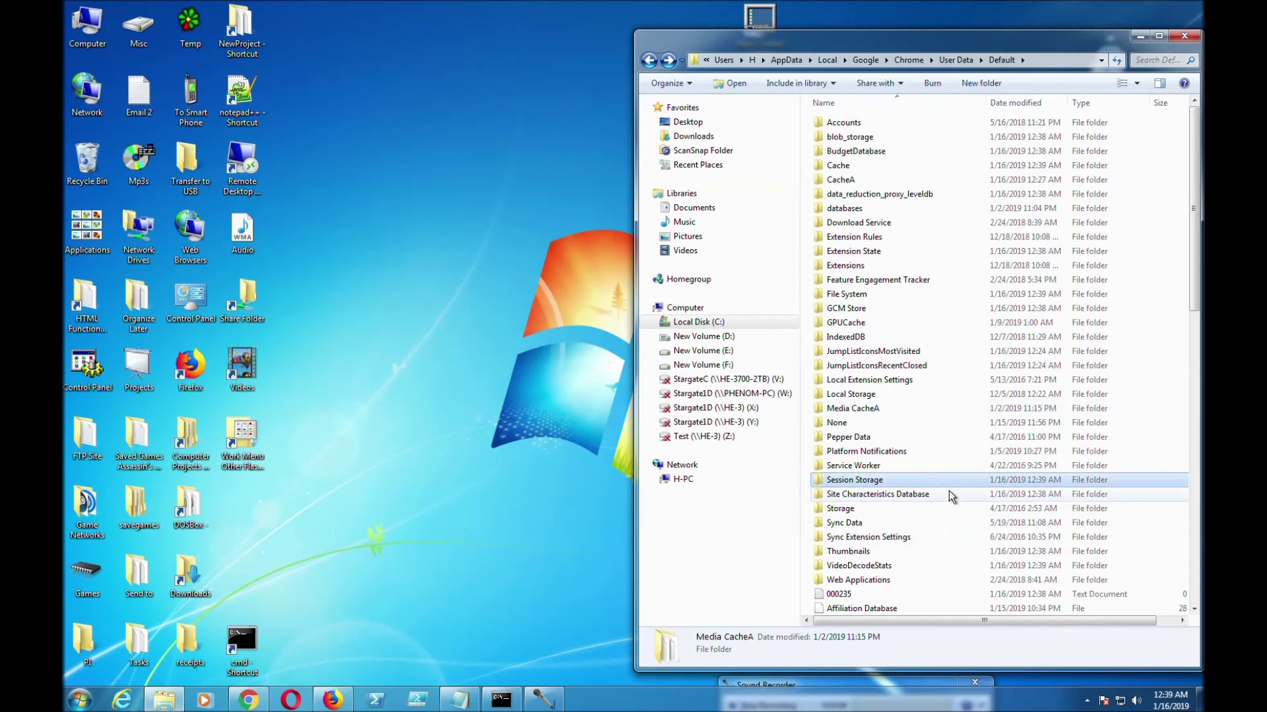
pyautogui.scroll(-7, 957, 491)
pyautogui.scroll(-10, 961, 492)
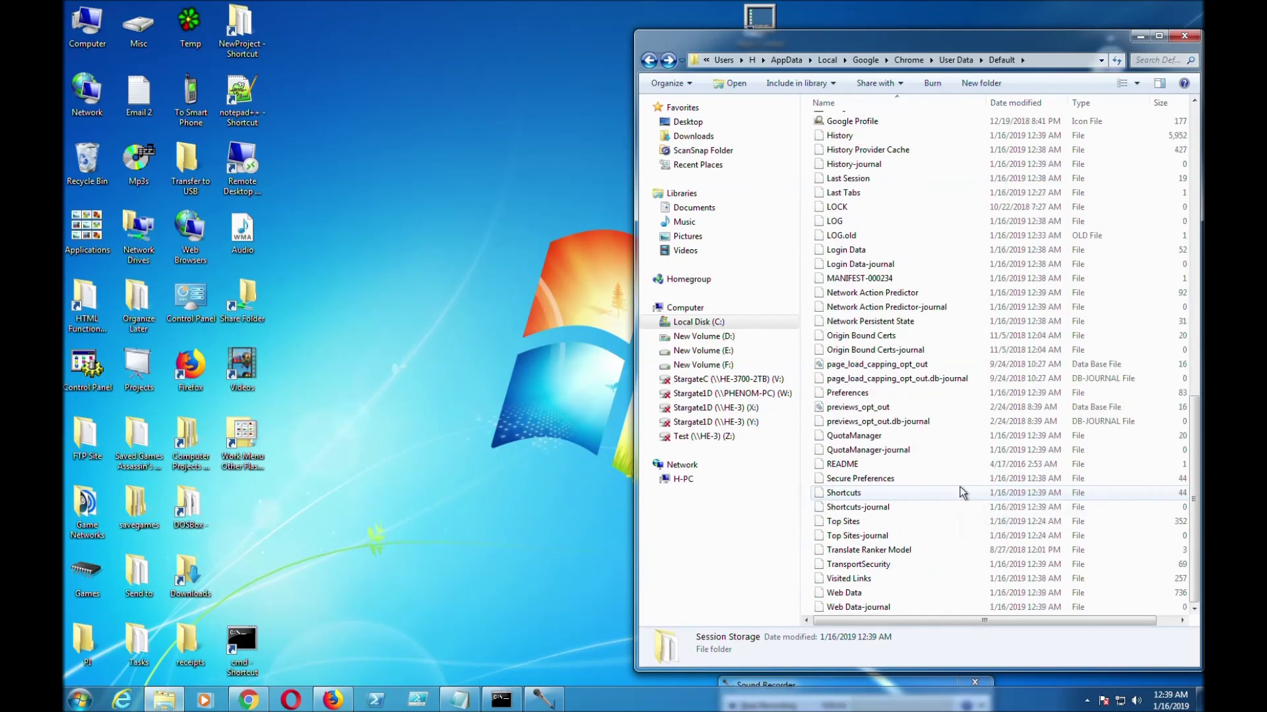
pyautogui.scroll(16, 961, 492)
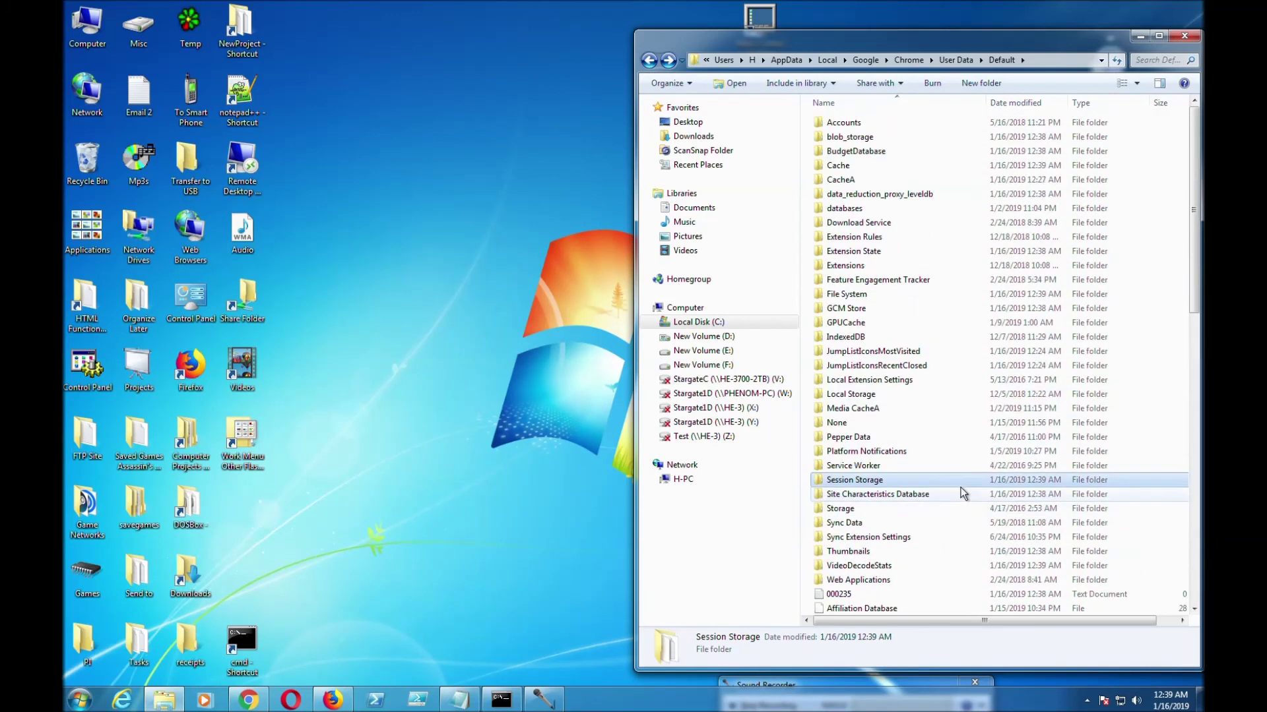
pyautogui.click(650, 60)
pyautogui.click(669, 60)
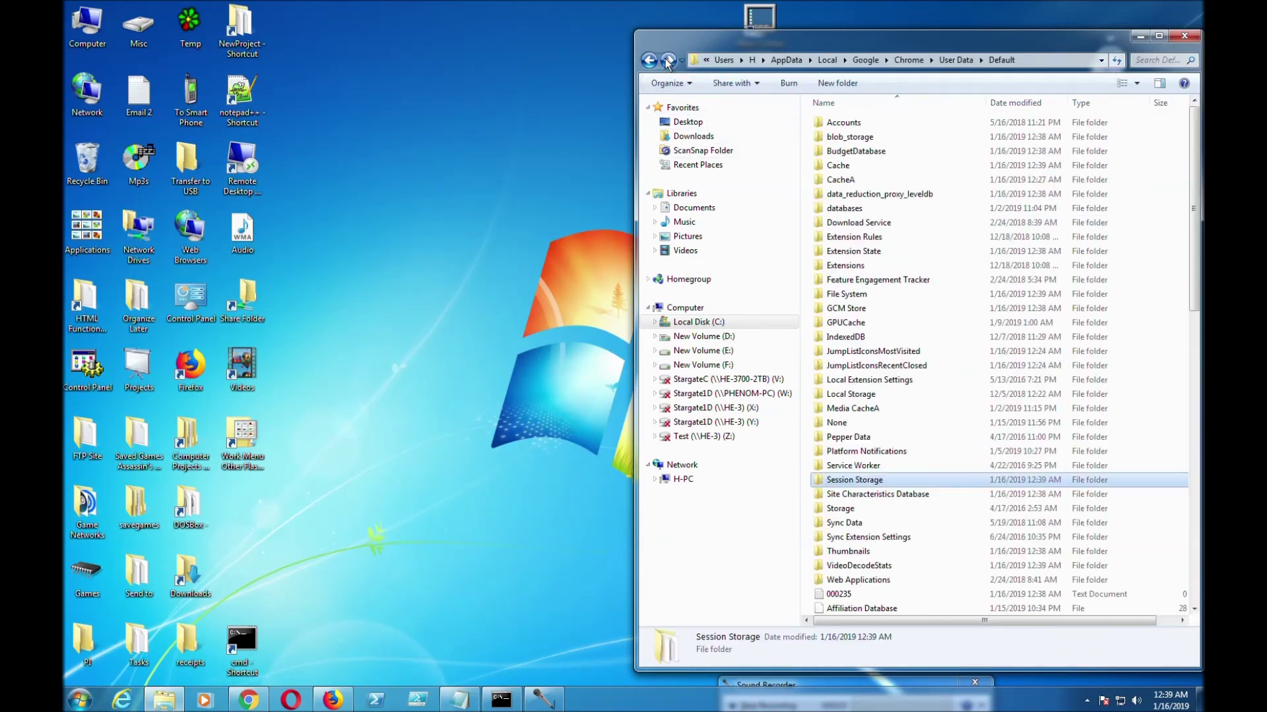
# Step: Open the Media CacheA folder to inspect its contents, and return to the Default folder
pyautogui.click(917, 280)
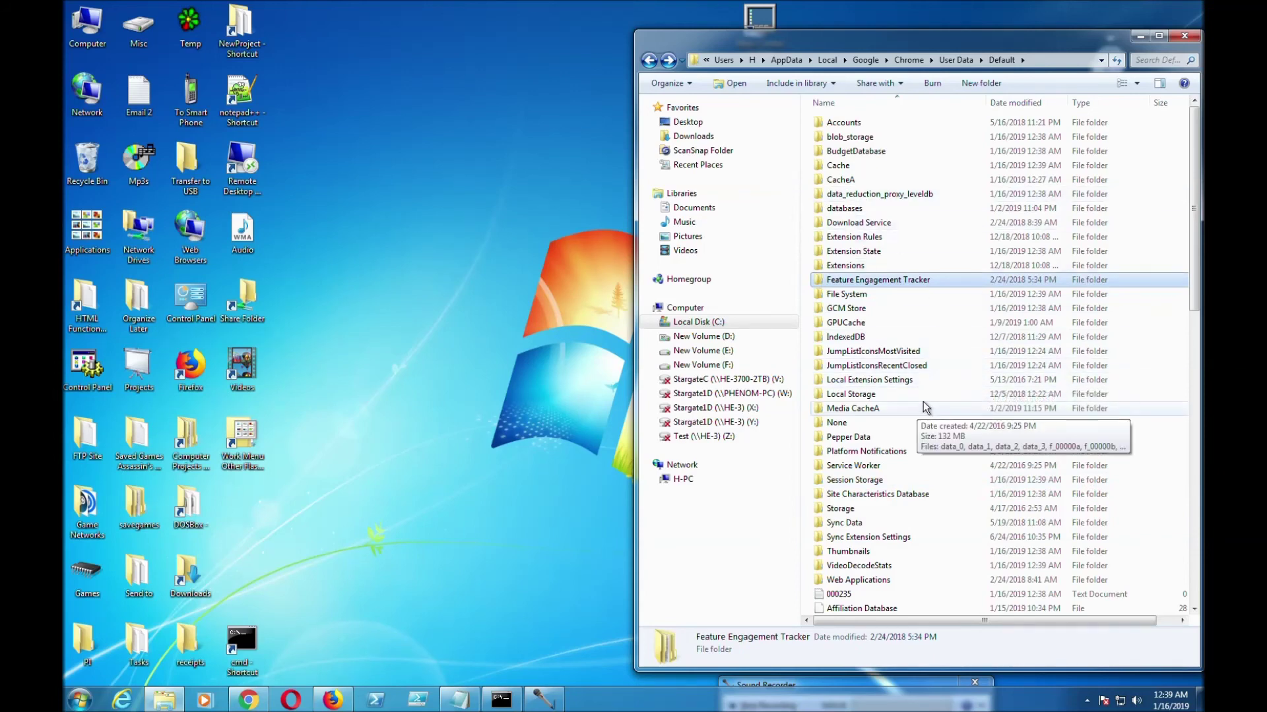
pyautogui.click(921, 408)
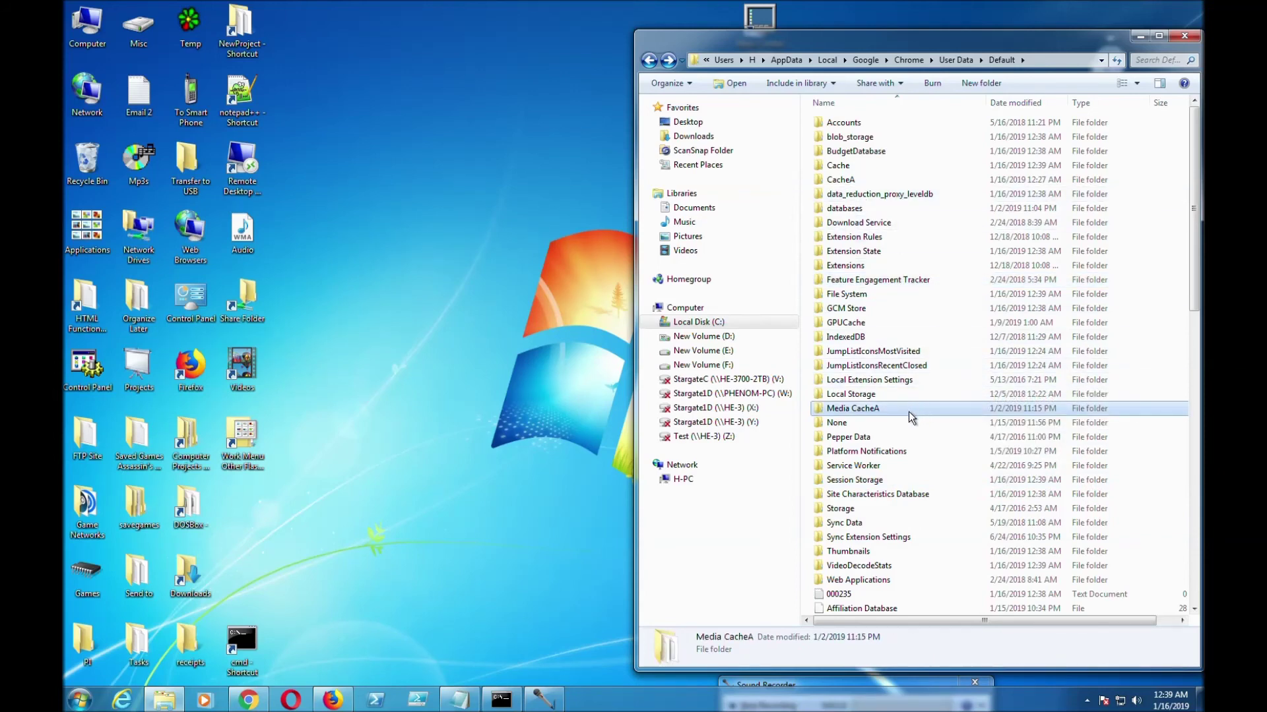
pyautogui.doubleClick(856, 410)
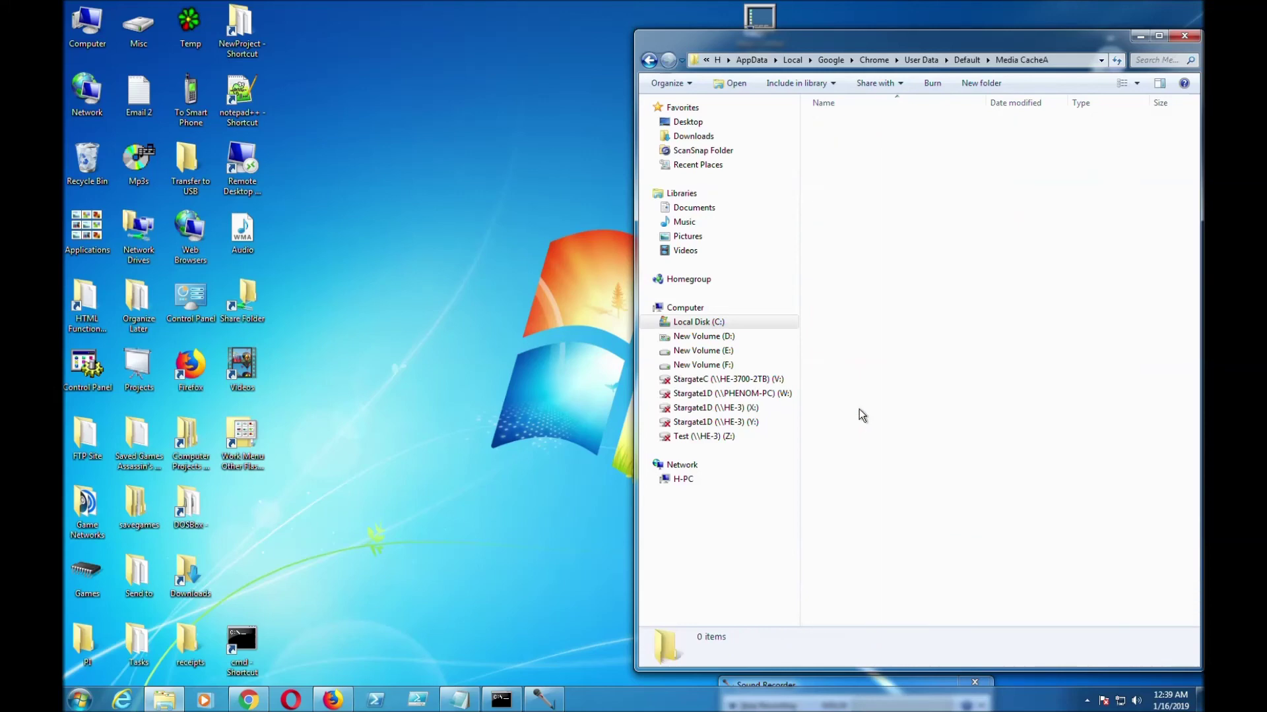
pyautogui.click(650, 60)
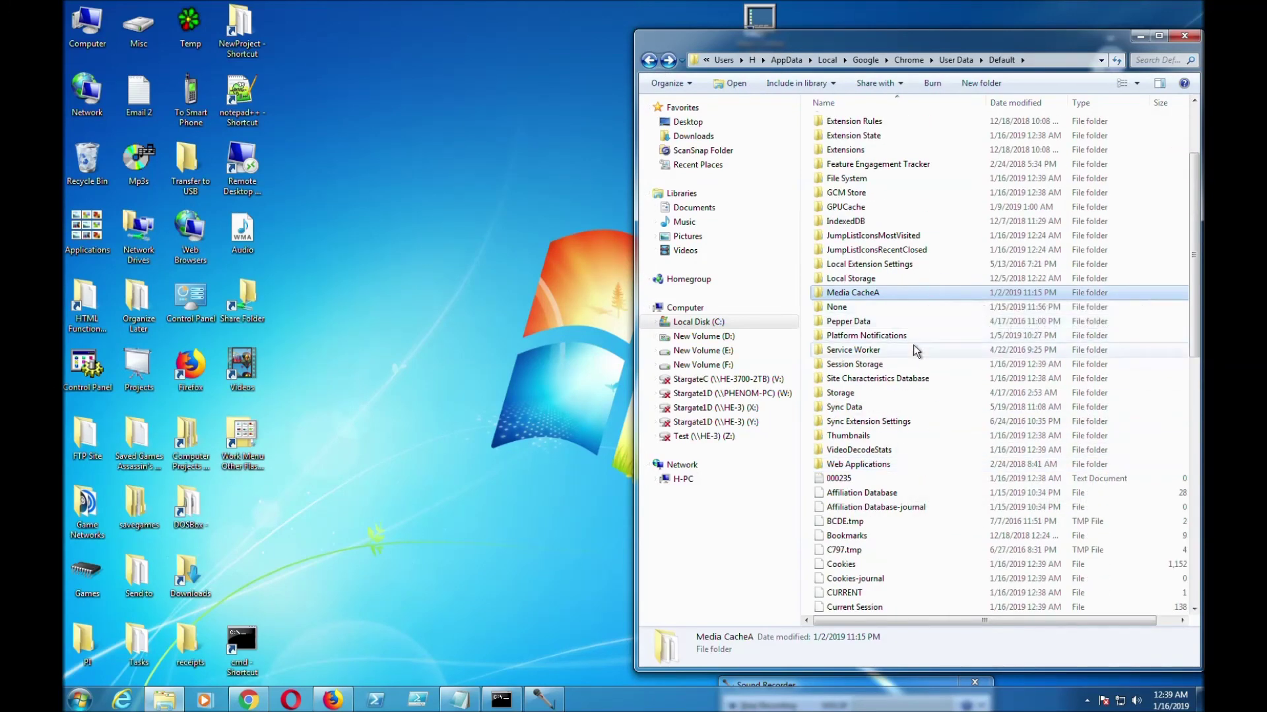
# Step: Rename the Media CacheA folder to Media Cache
pyautogui.click(885, 294)
pyautogui.click(884, 293)
pyautogui.press('BackSpace')
pyautogui.press('Return')
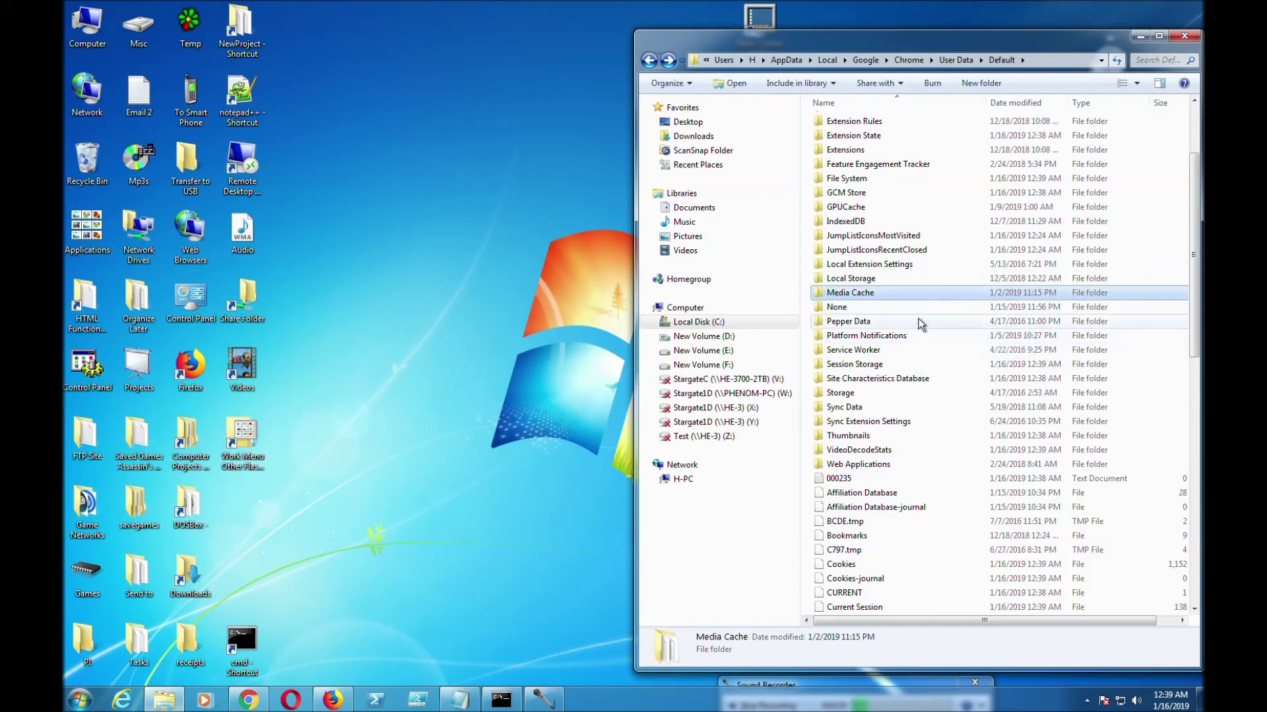
pyautogui.click(997, 449)
# Step: Rename CacheA to Cache, merging it into the existing Cache folder with all conflicting files renamed, and check the merged folder's contents
pyautogui.scroll(3, 997, 449)
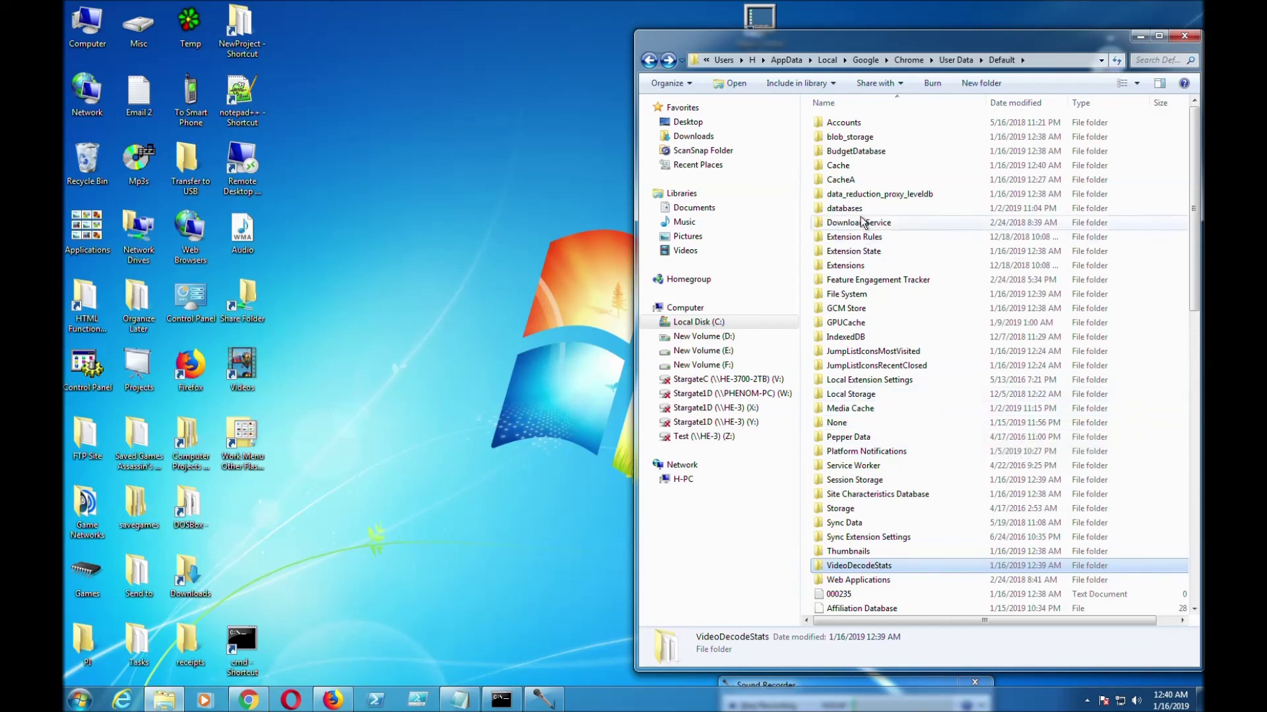
pyautogui.click(861, 180)
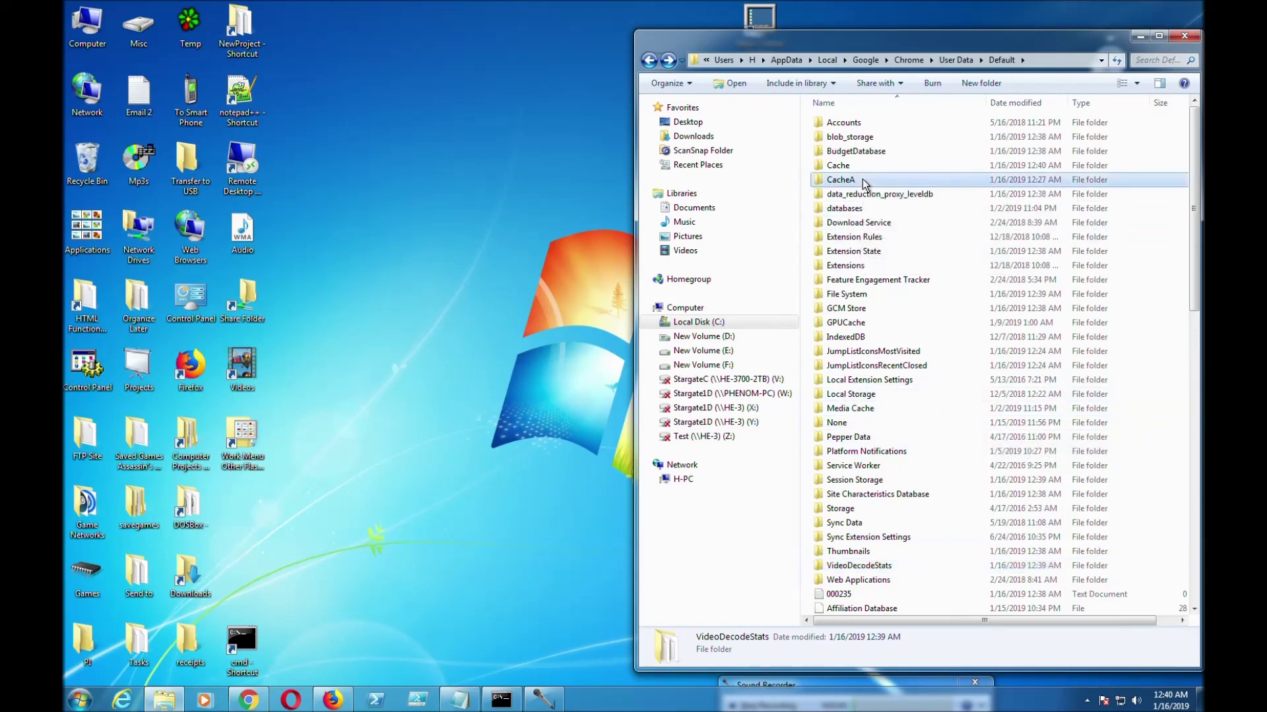
pyautogui.press('F2')
pyautogui.press('End')
pyautogui.press('BackSpace')
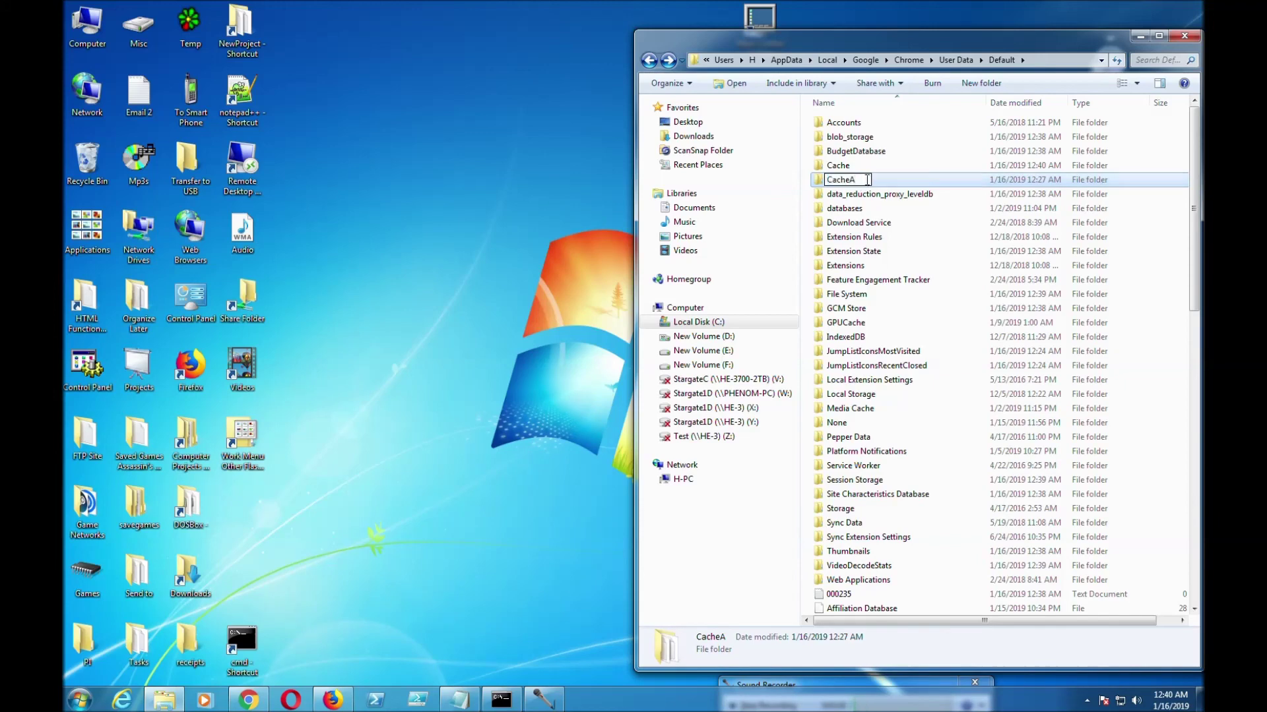
pyautogui.press('Return')
pyautogui.click(712, 487)
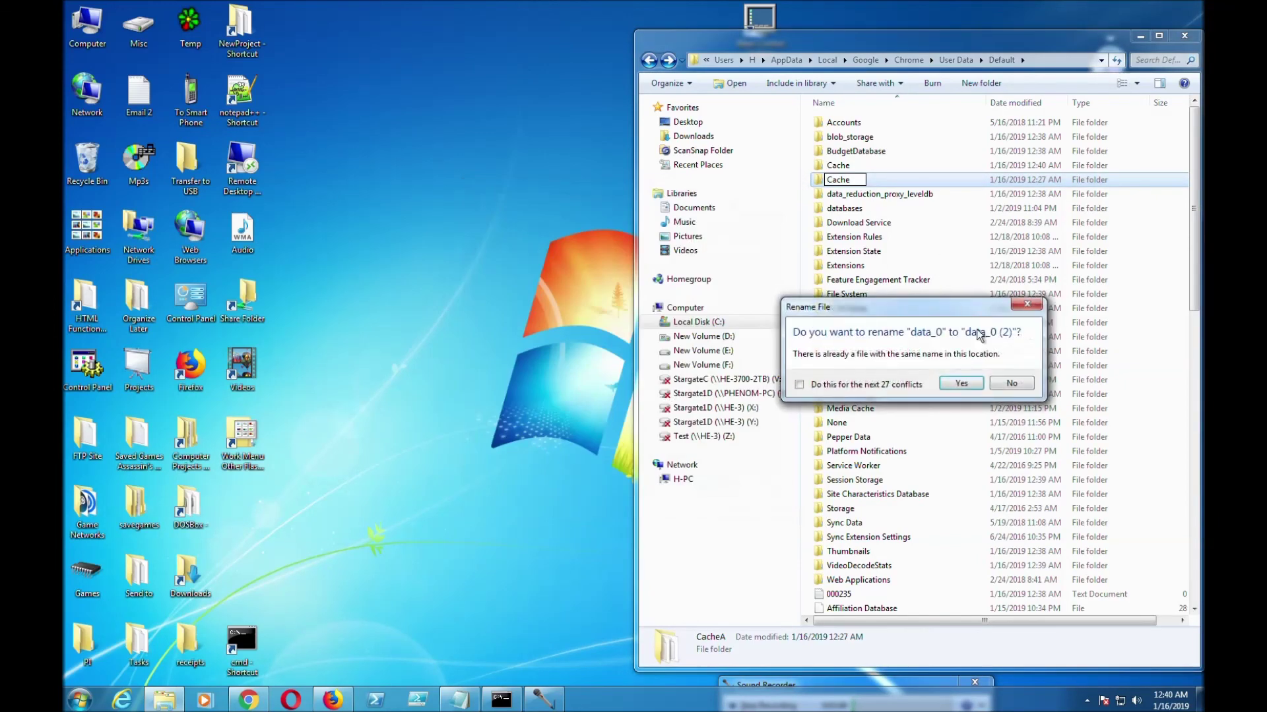
pyautogui.click(799, 386)
pyautogui.click(963, 383)
pyautogui.doubleClick(838, 165)
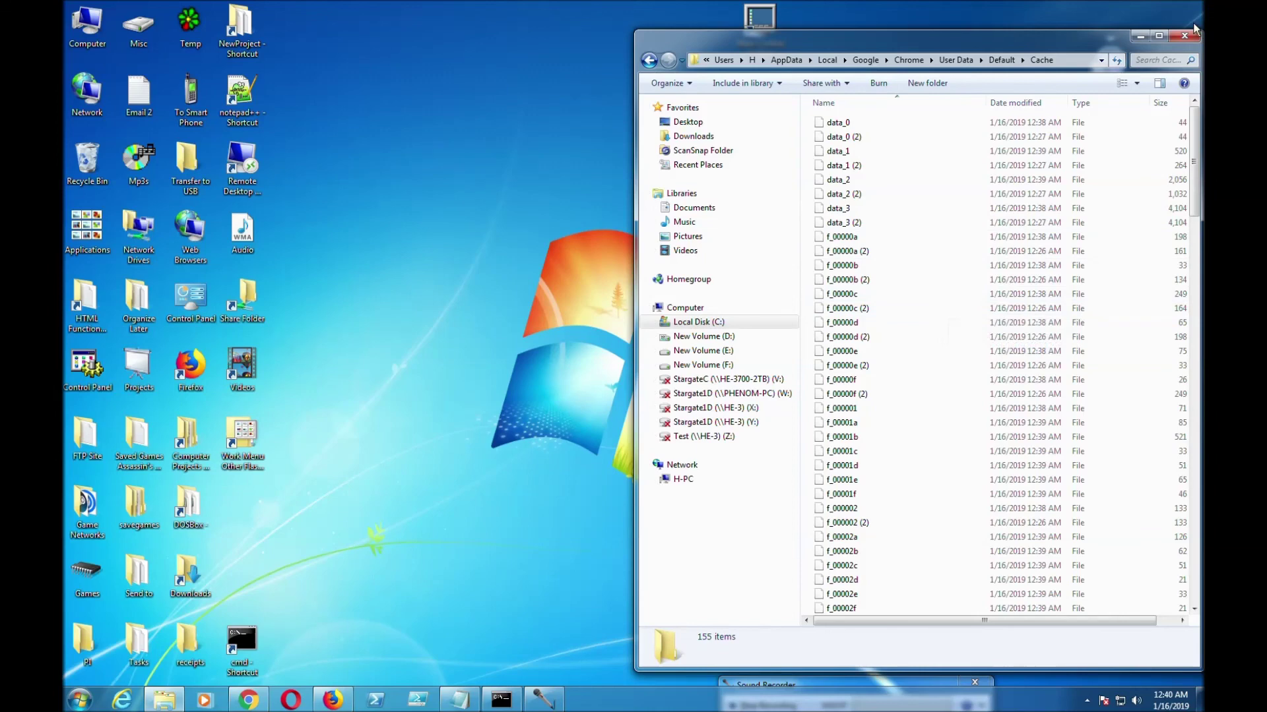
pyautogui.click(649, 60)
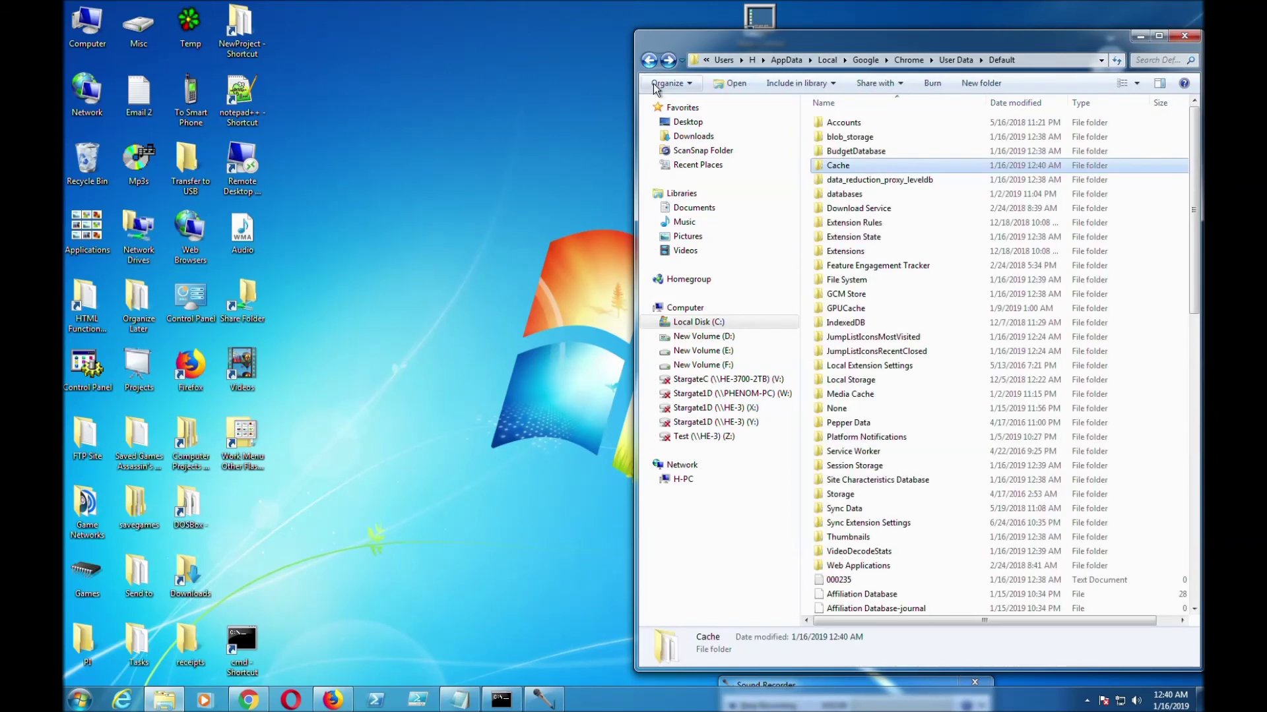